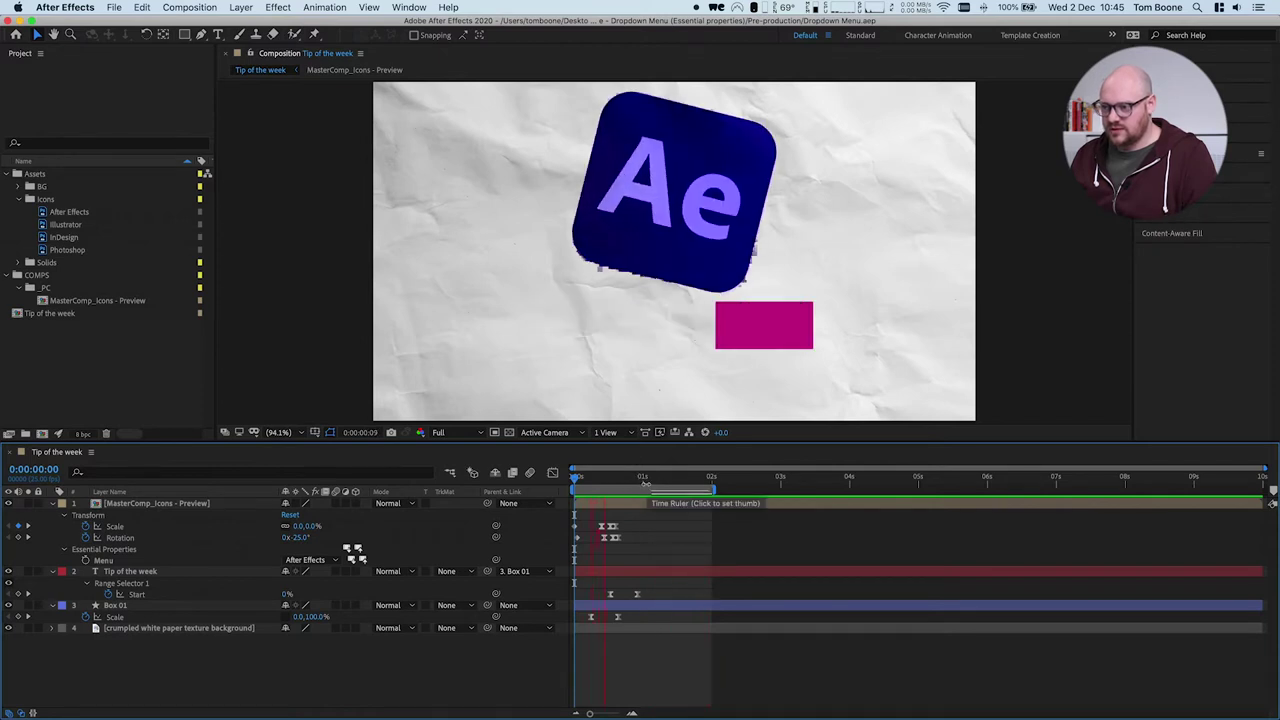
Step: Set the Menu essential property of the MasterComp_Icons - Preview layer to Illustrator and play back the animation
click(629, 507)
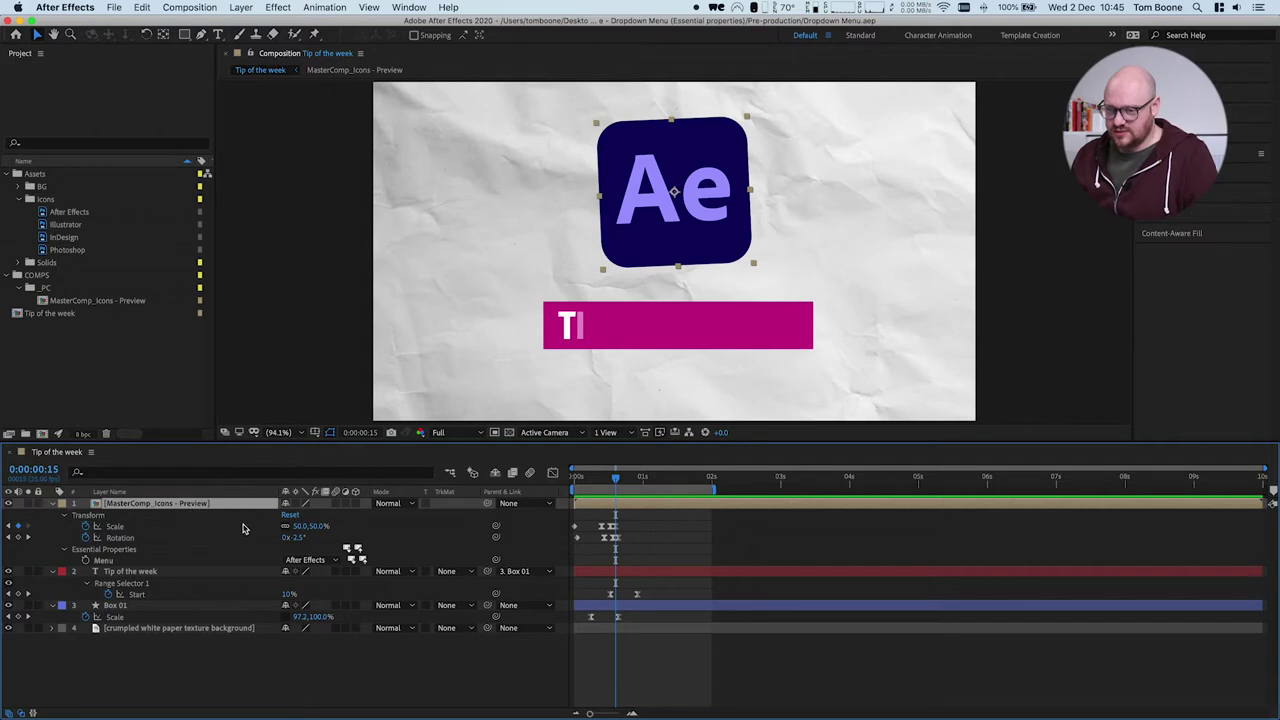
mouse_move(615, 480)
mouse_down()
mouse_move(630, 481)
mouse_move(578, 481)
mouse_move(627, 483)
mouse_up()
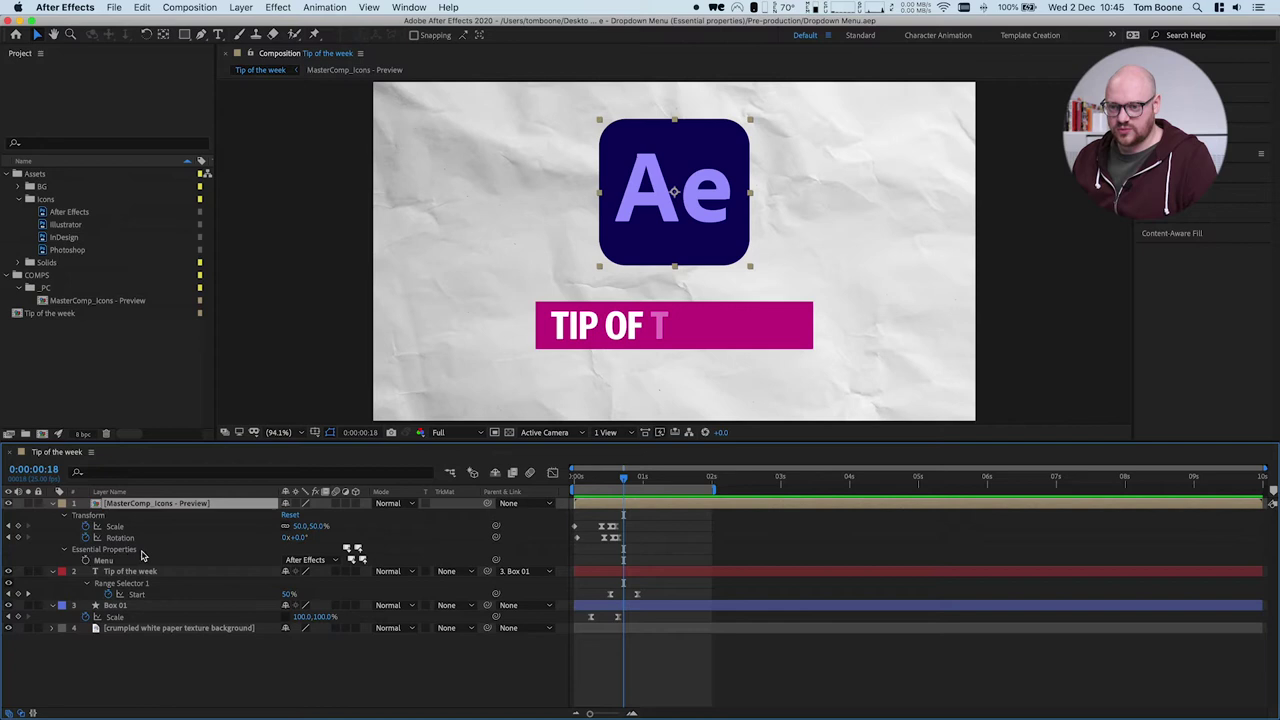
click(301, 565)
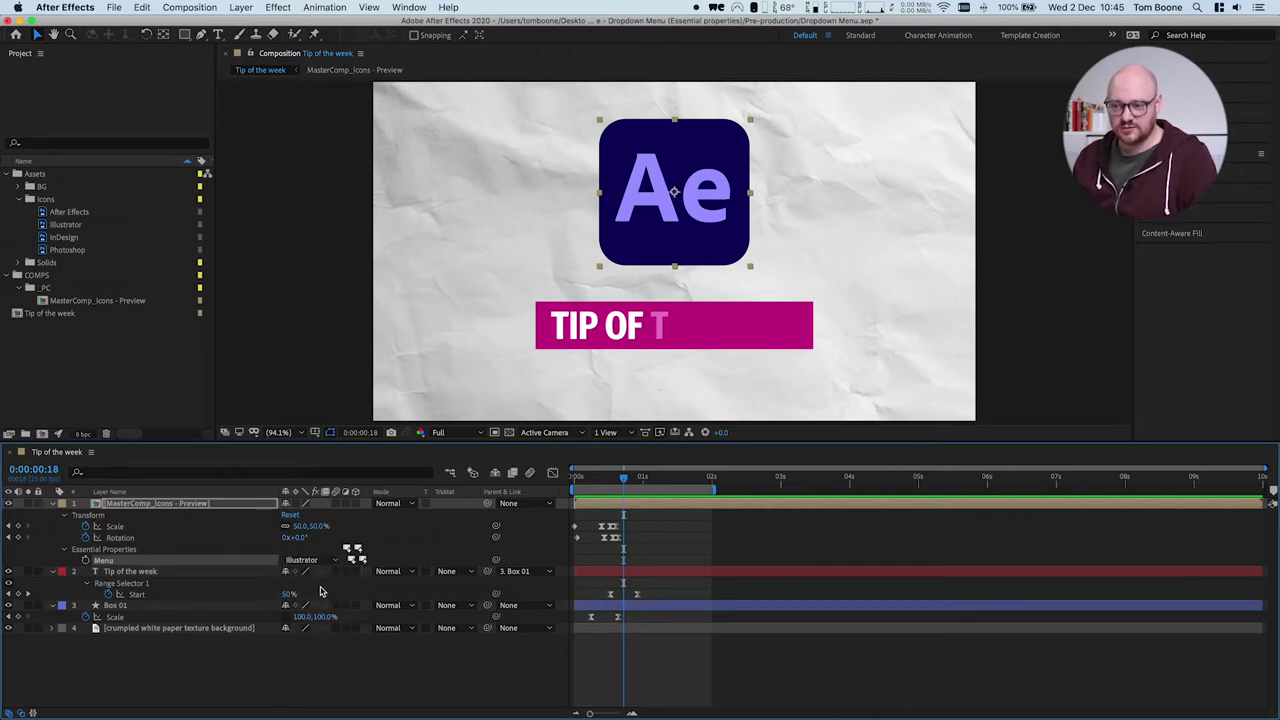
click(315, 587)
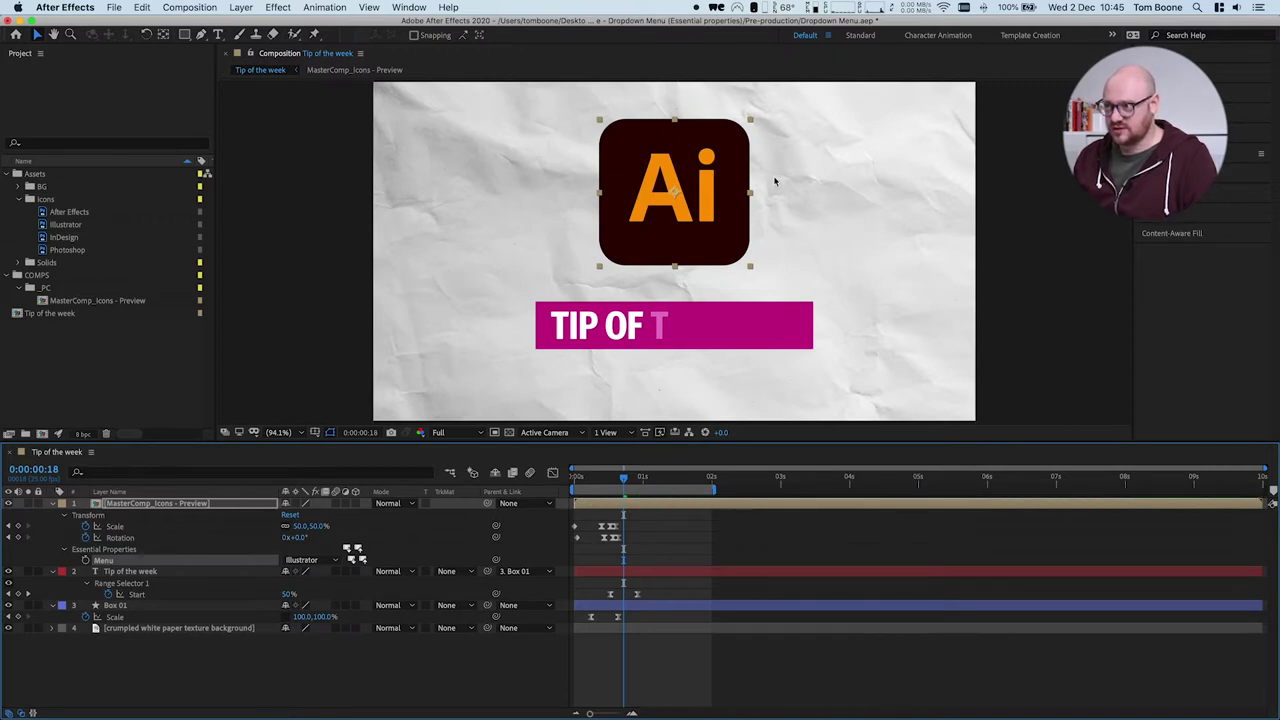
click(624, 478)
key(space)
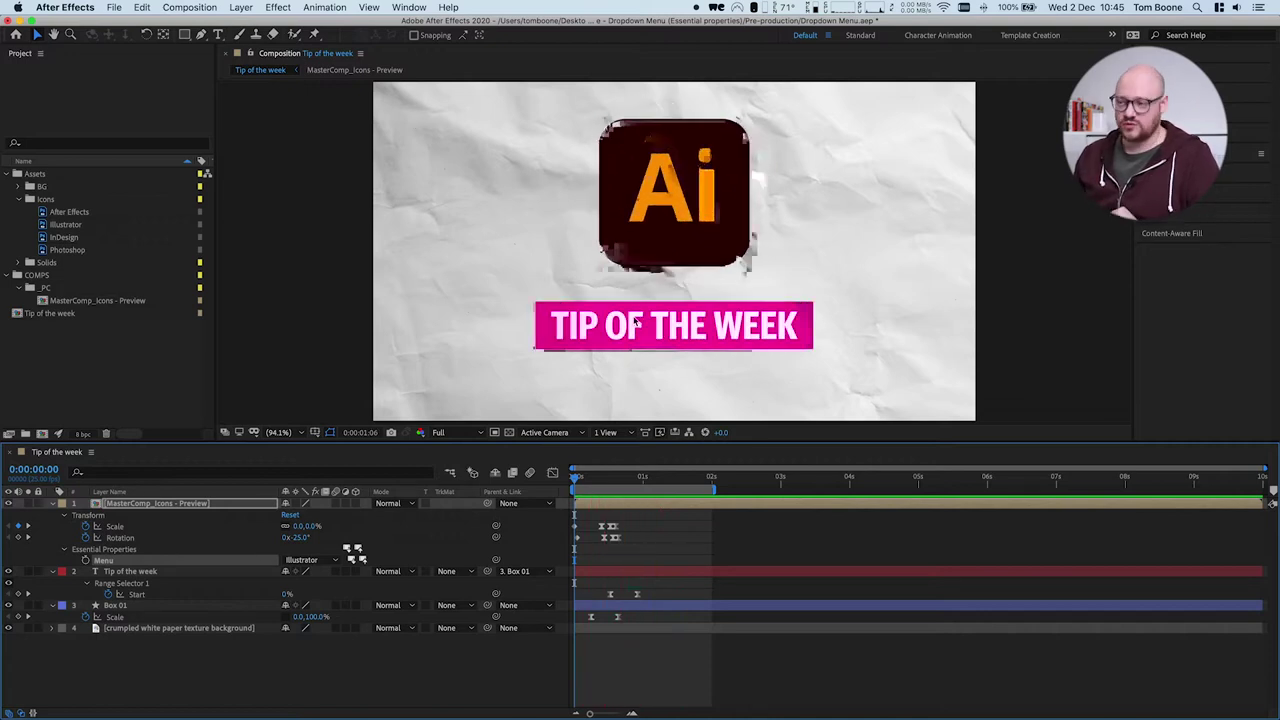
key(space)
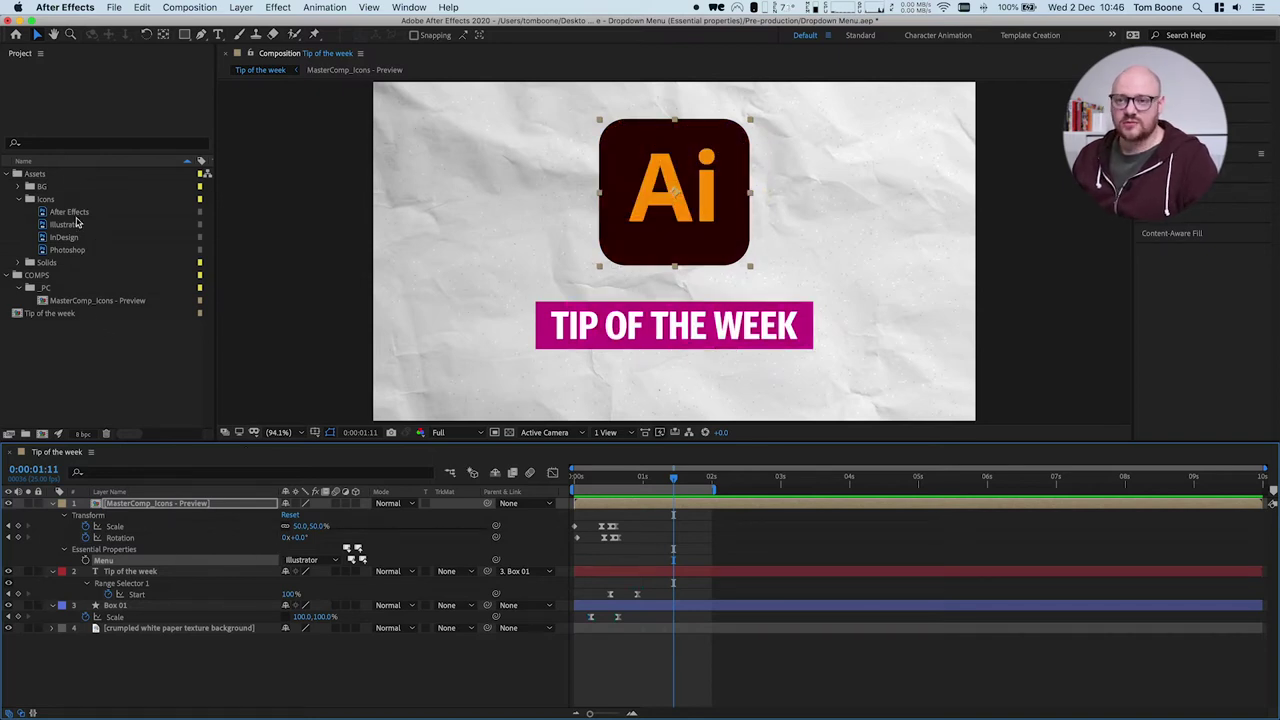
Step: Create a single composition from the After Effects, Illustrator, InDesign and Photoshop icon files, using the Photoshop dimensions and a 0:00:10:00 still duration
click(79, 215)
key(Down)
key(Down)
key(Down)
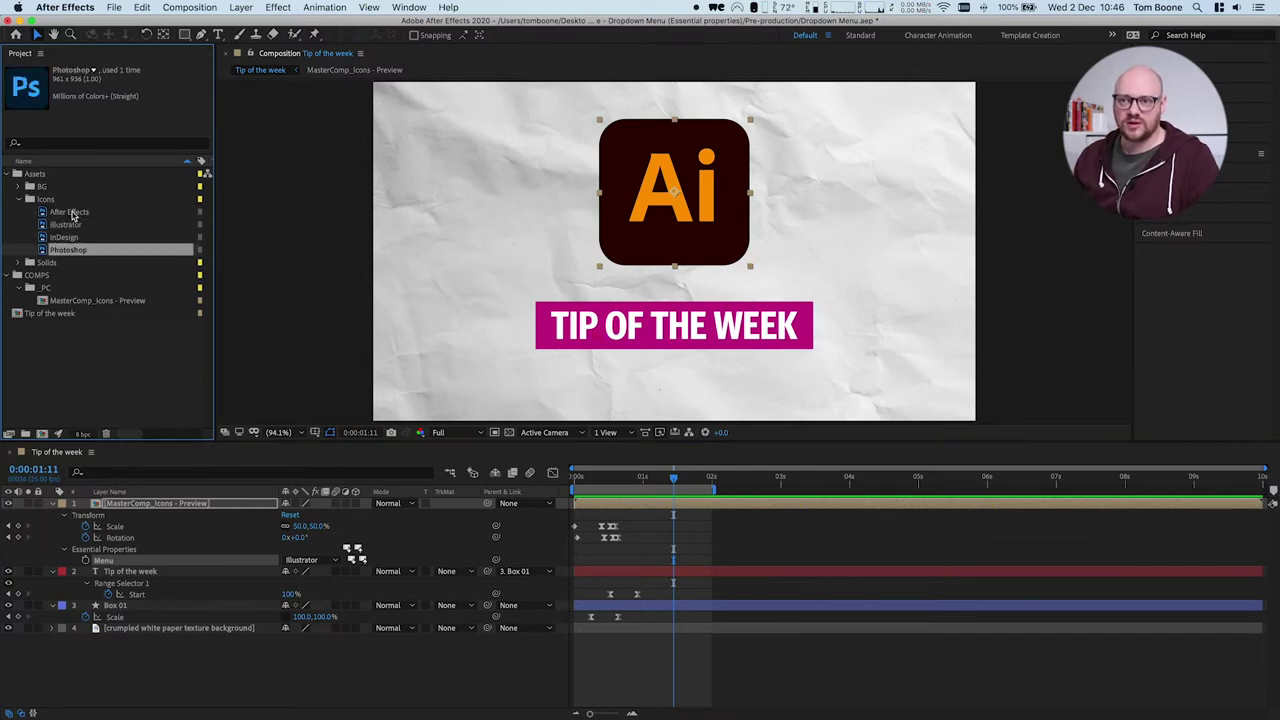
shift+click(72, 214)
drag(73, 215, 43, 437)
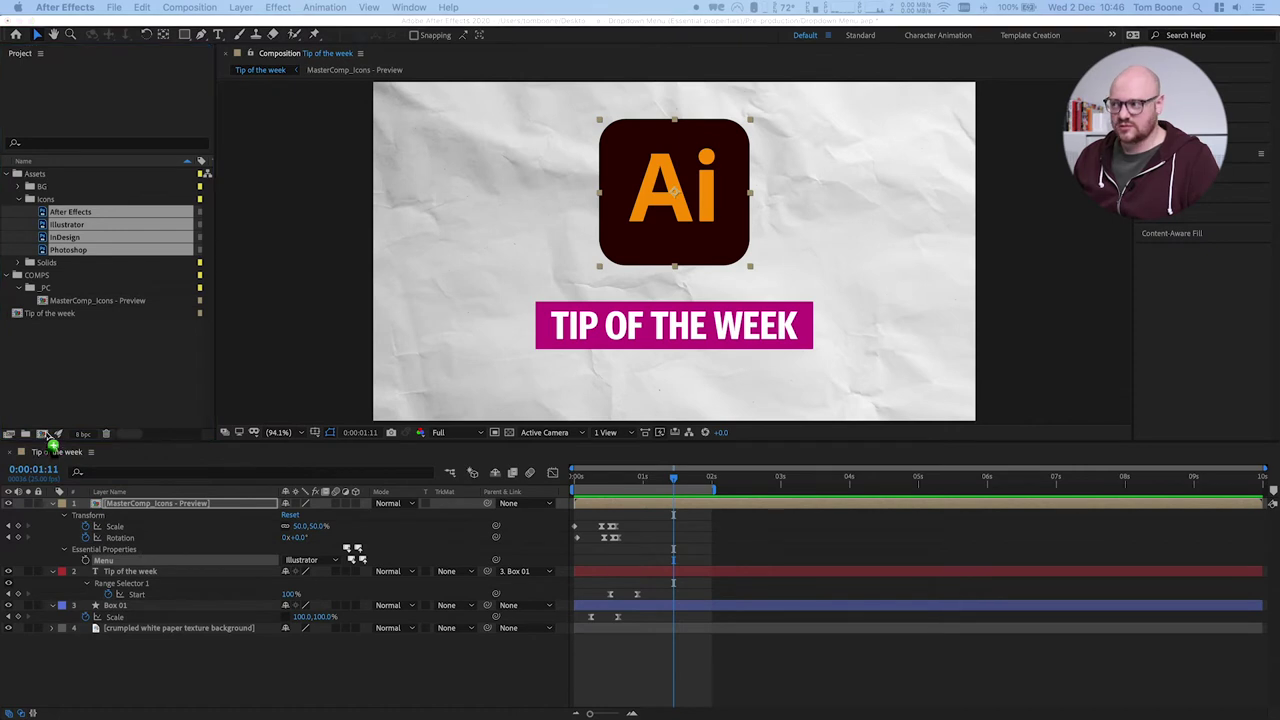
drag(658, 100, 653, 130)
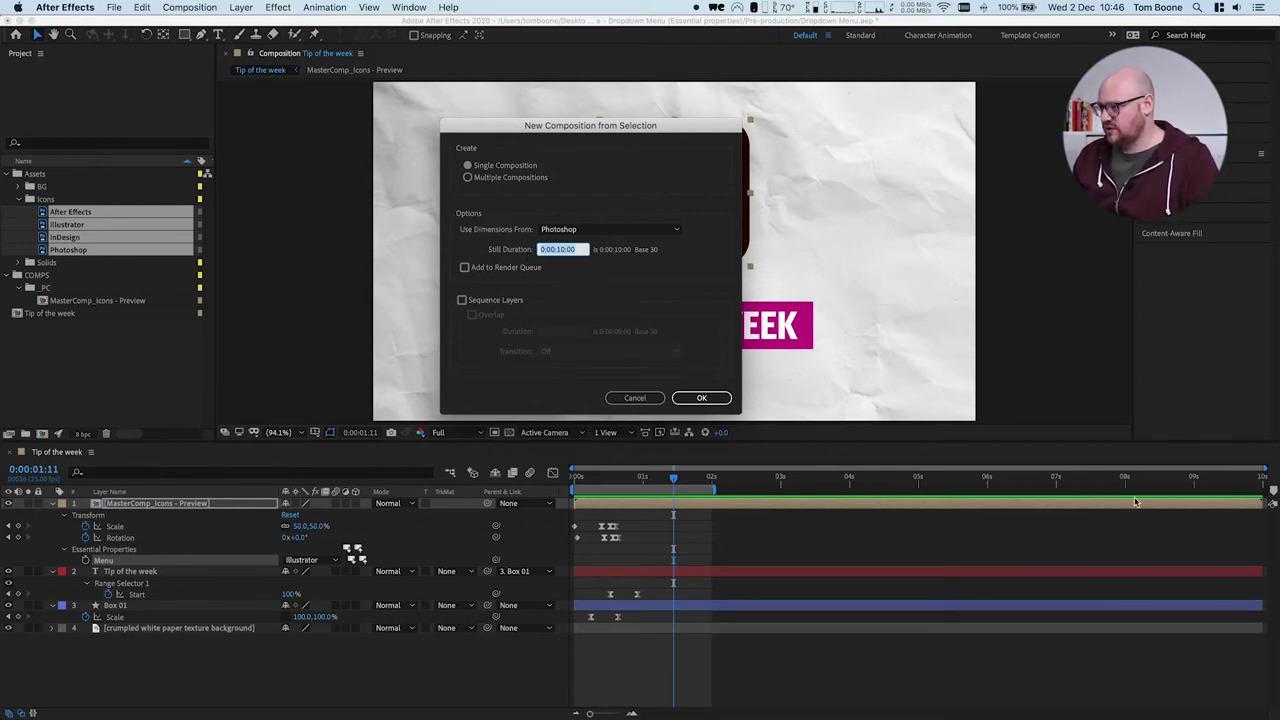
click(702, 399)
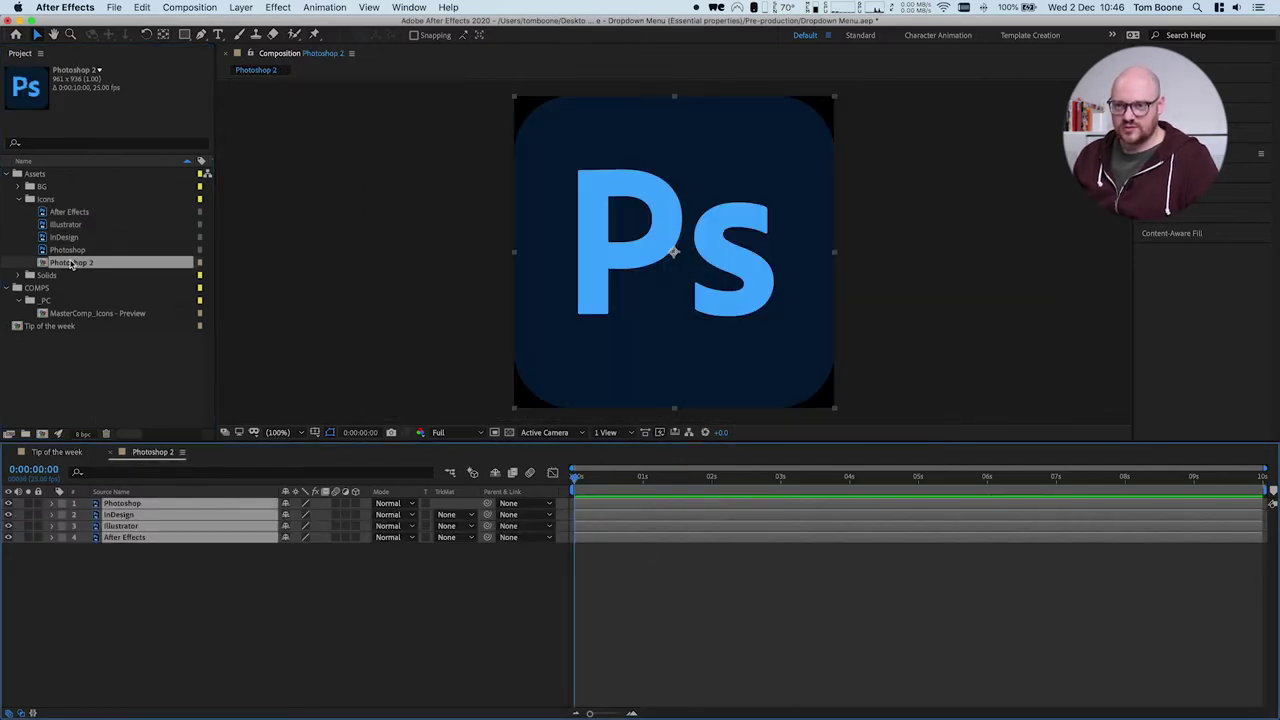
Step: Rename the new icon composition to MasterComp_Icons and move it into the _PC folder
click(71, 264)
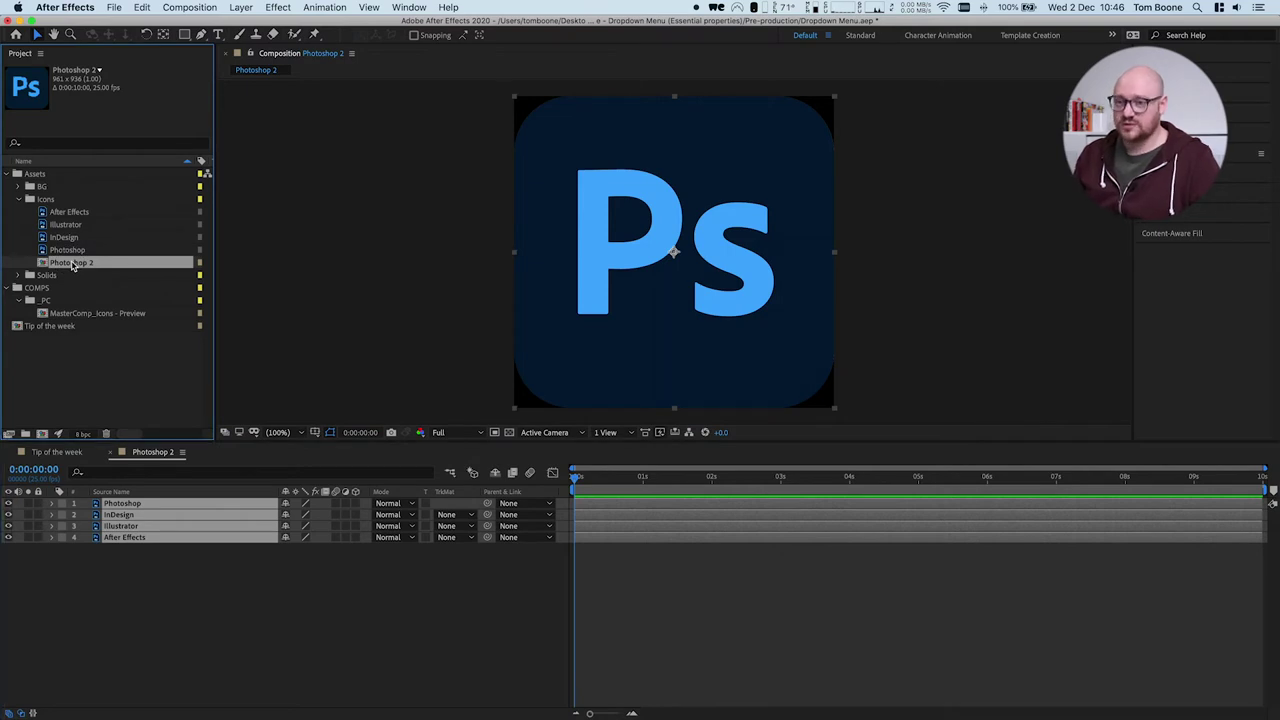
key(Return)
text(MasterComp_Icons)
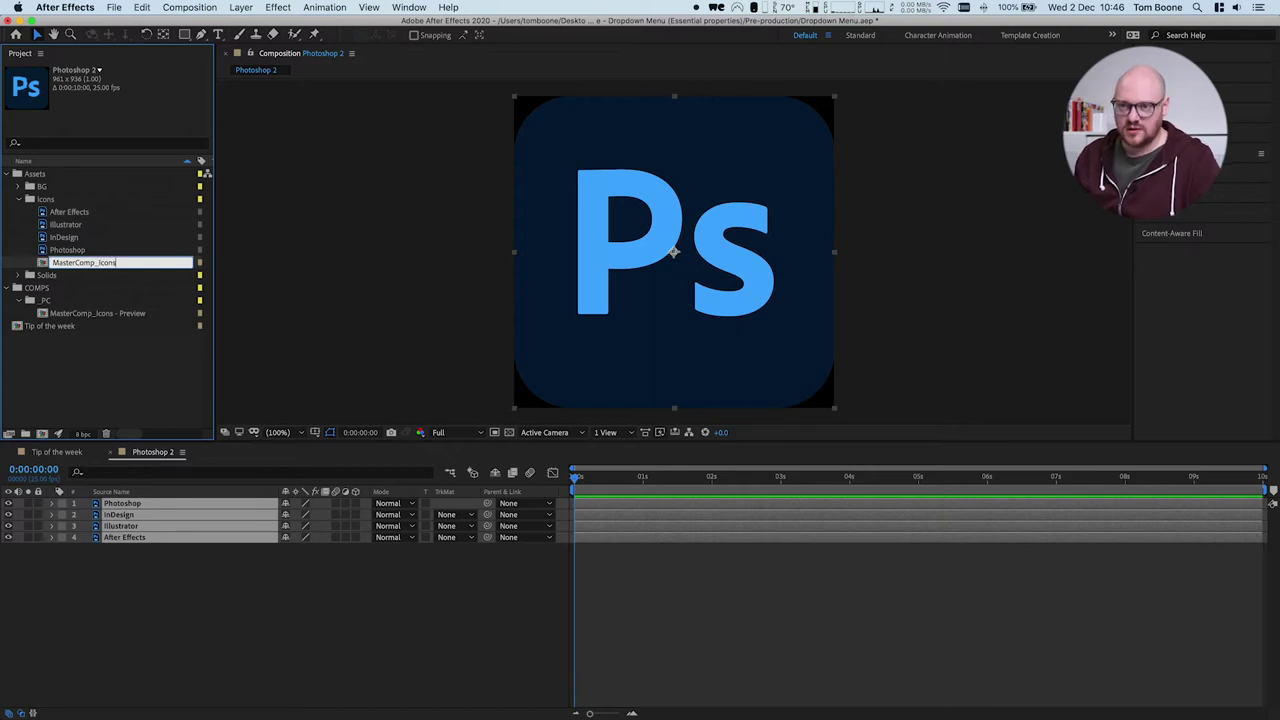
key(Return)
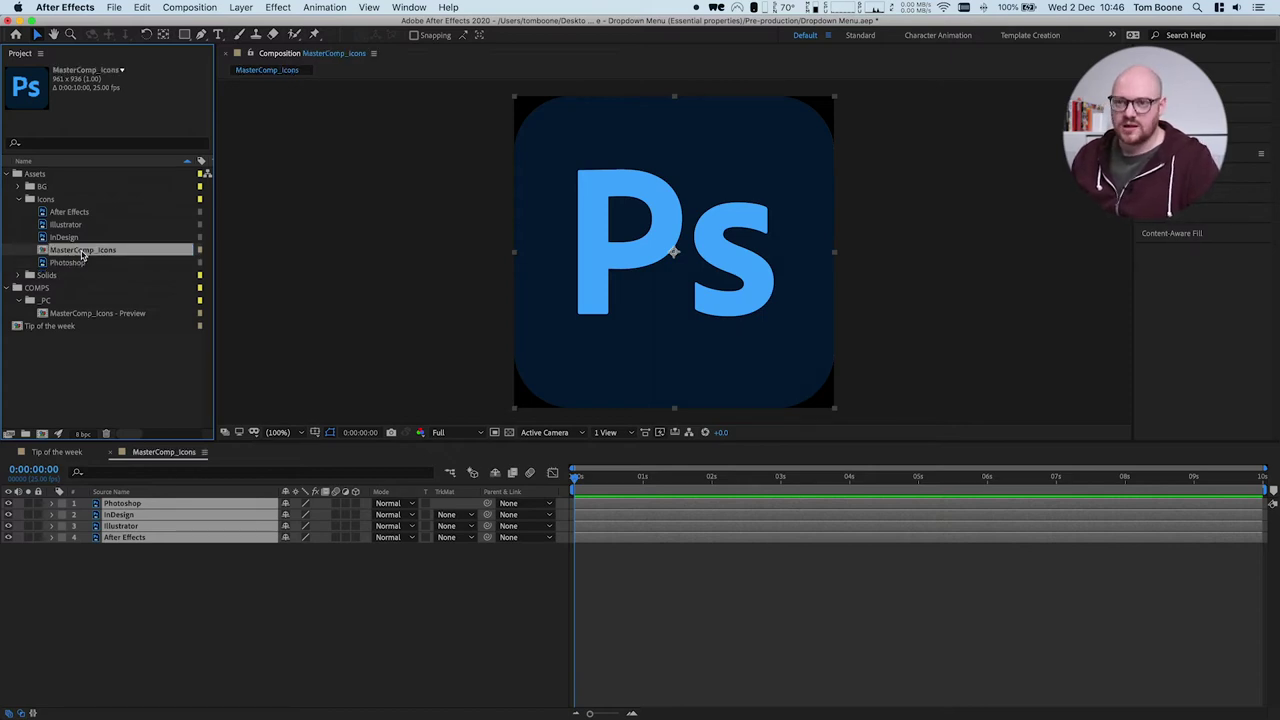
drag(72, 250, 72, 300)
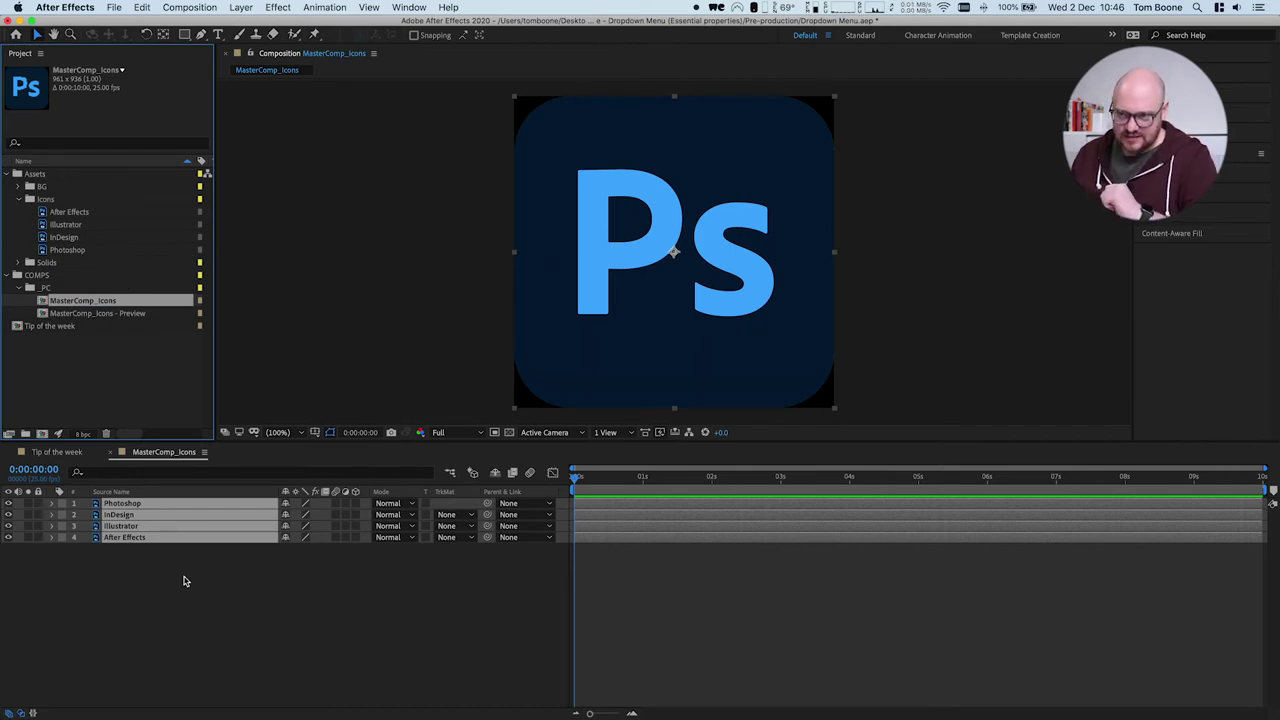
Step: Examine the stacked icons by hiding the Photoshop, InDesign and Illustrator layers in turn and showing them again
click(234, 606)
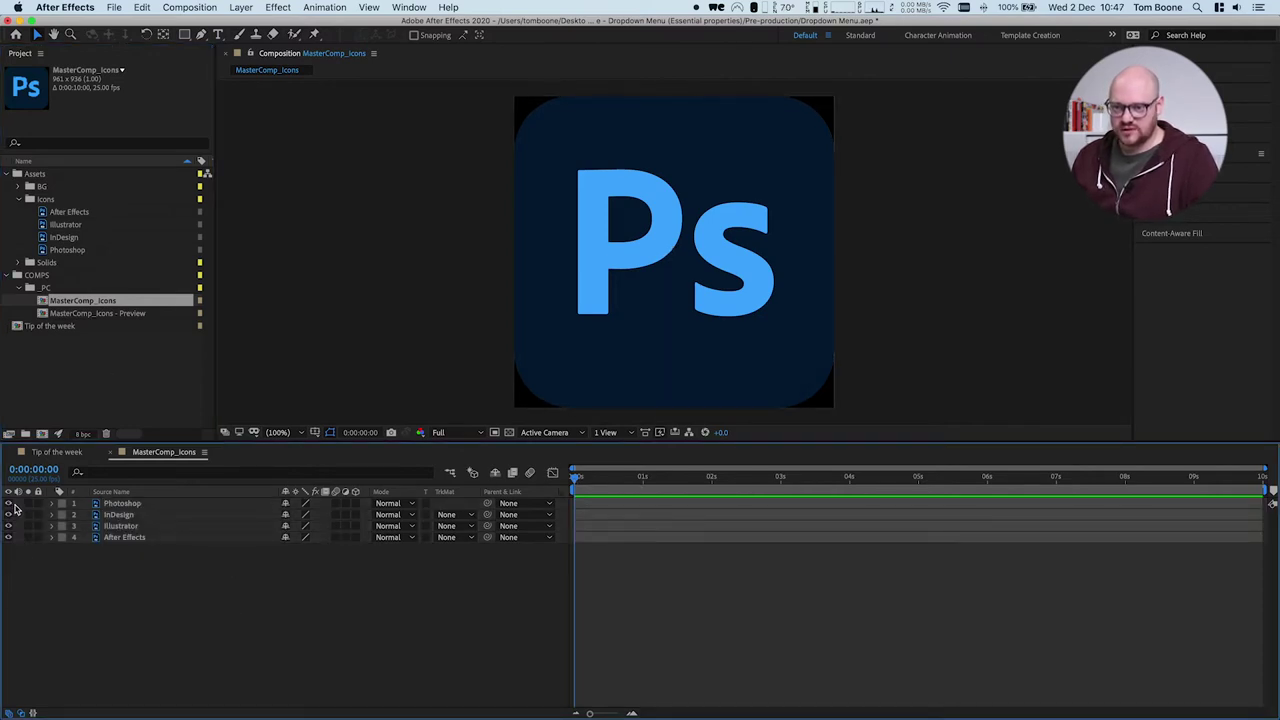
click(128, 504)
click(128, 515)
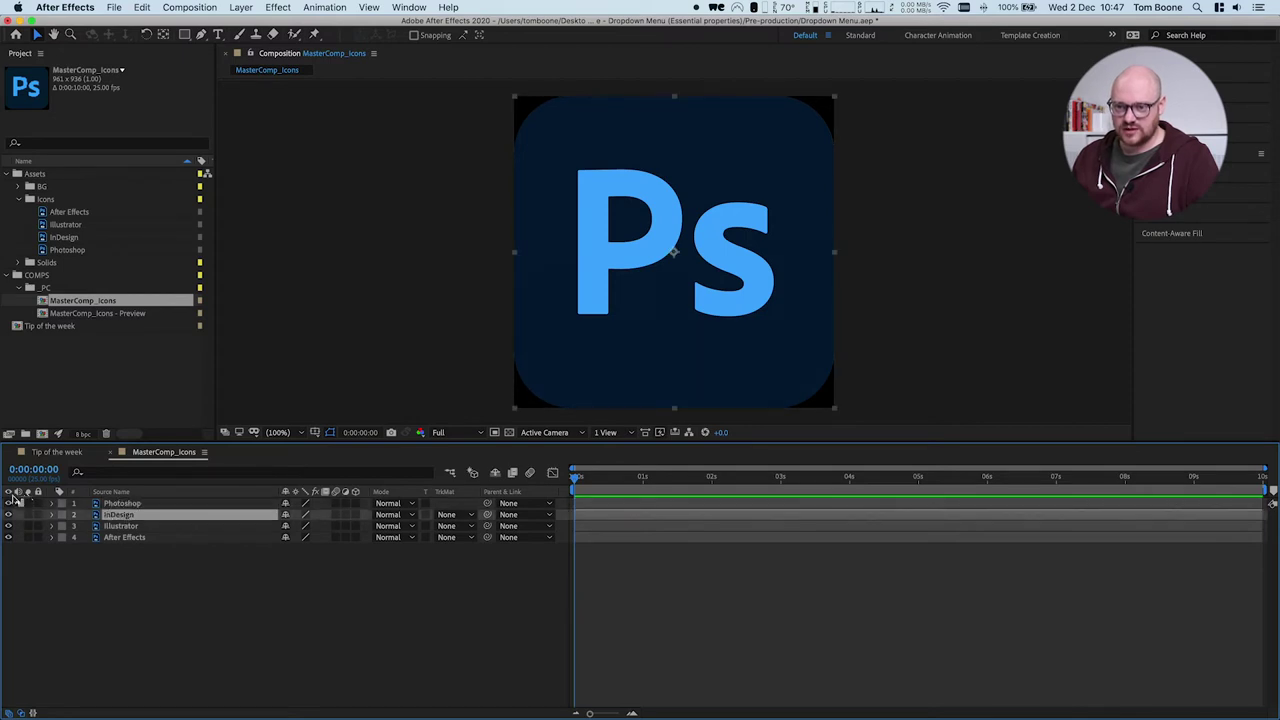
click(8, 503)
click(8, 514)
click(8, 526)
click(8, 526)
click(8, 514)
click(8, 503)
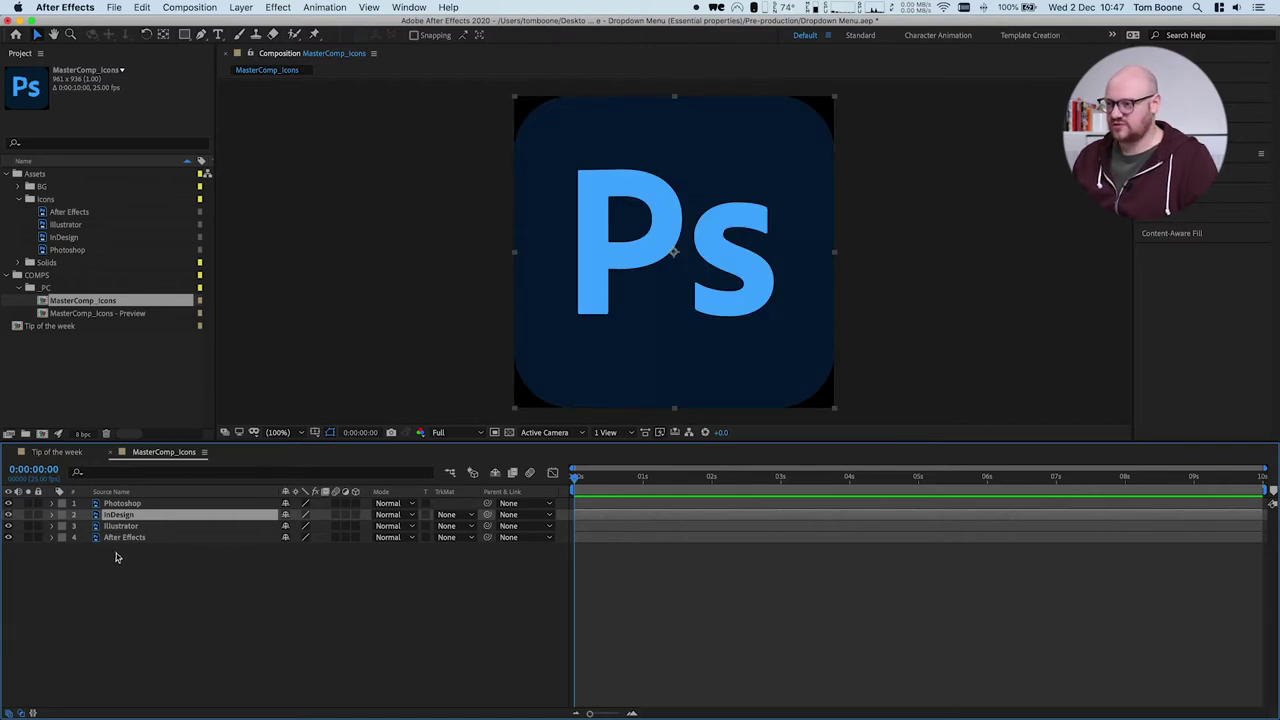
click(307, 605)
click(112, 505)
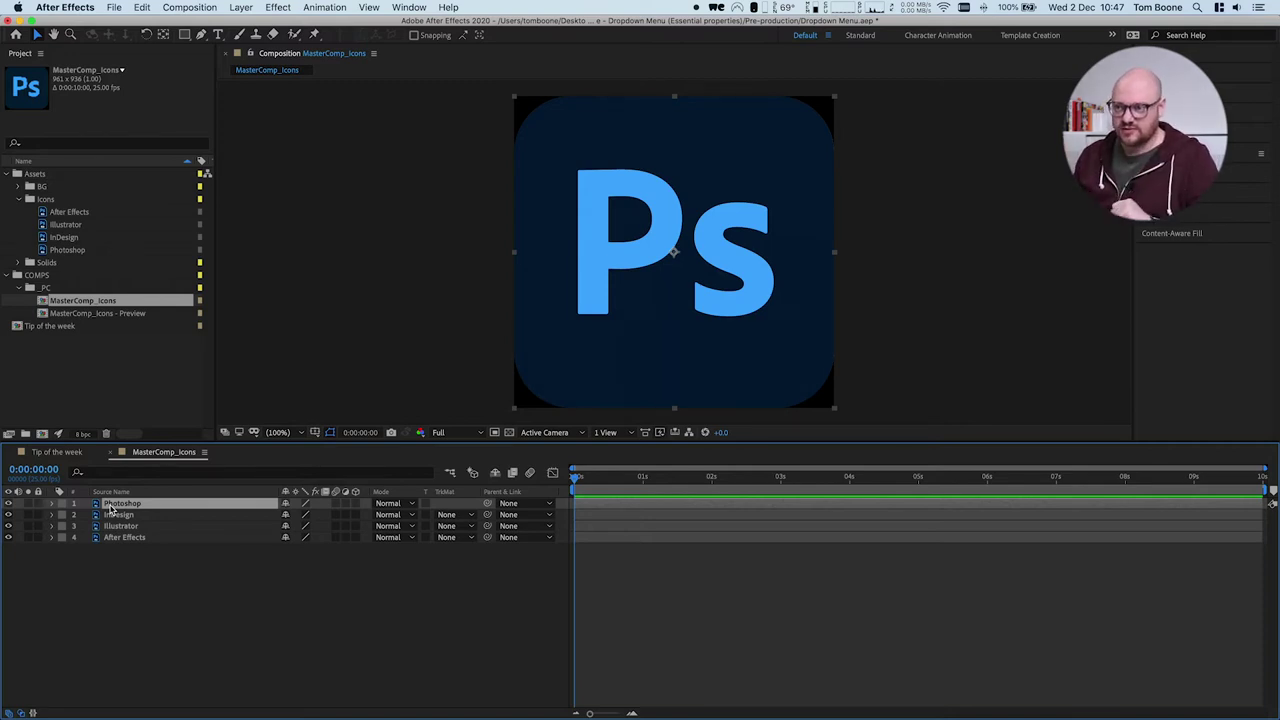
click(191, 563)
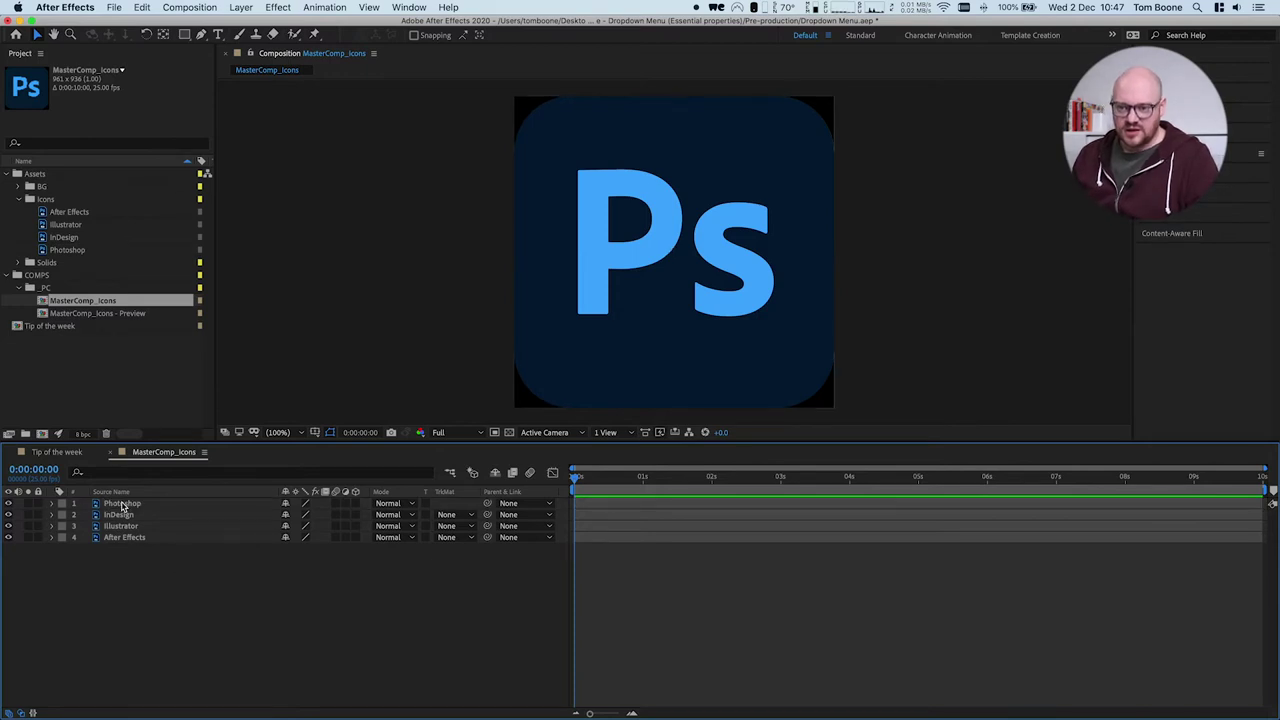
Step: Add a null object to the MasterComp_Icons composition and name it Control - Dropdown
right_click(242, 607)
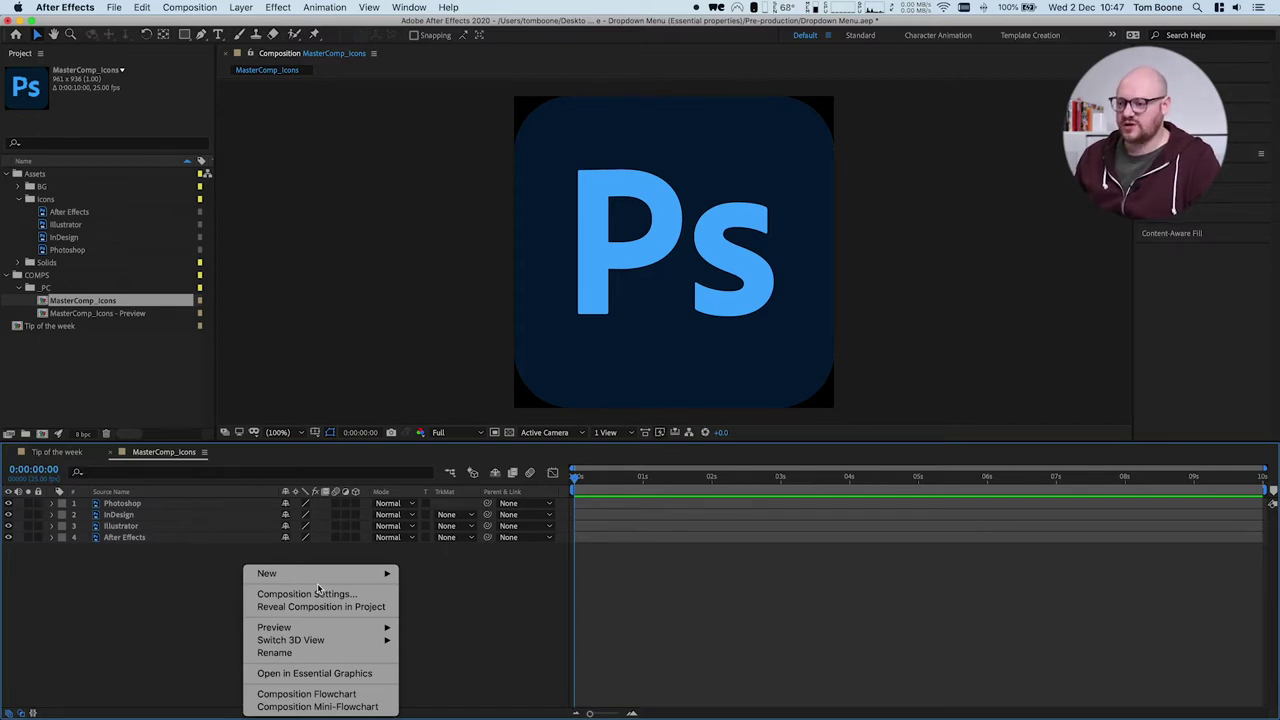
mouse_move(271, 576)
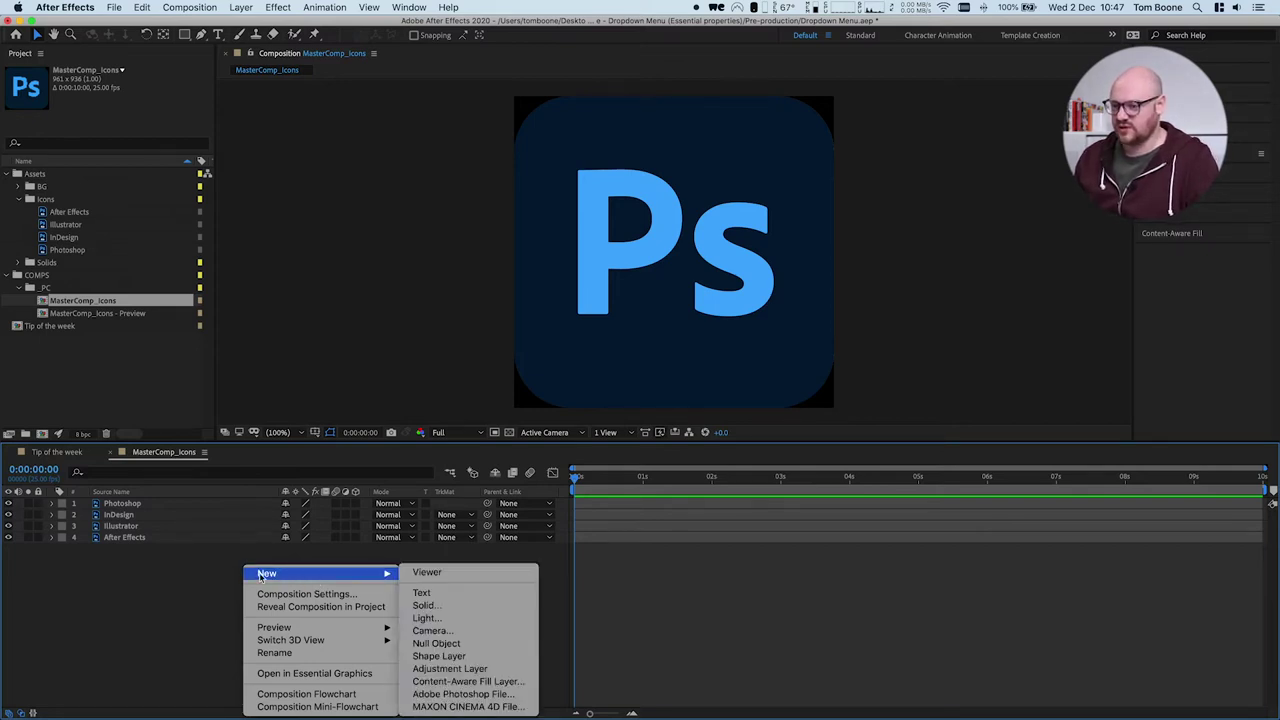
click(477, 643)
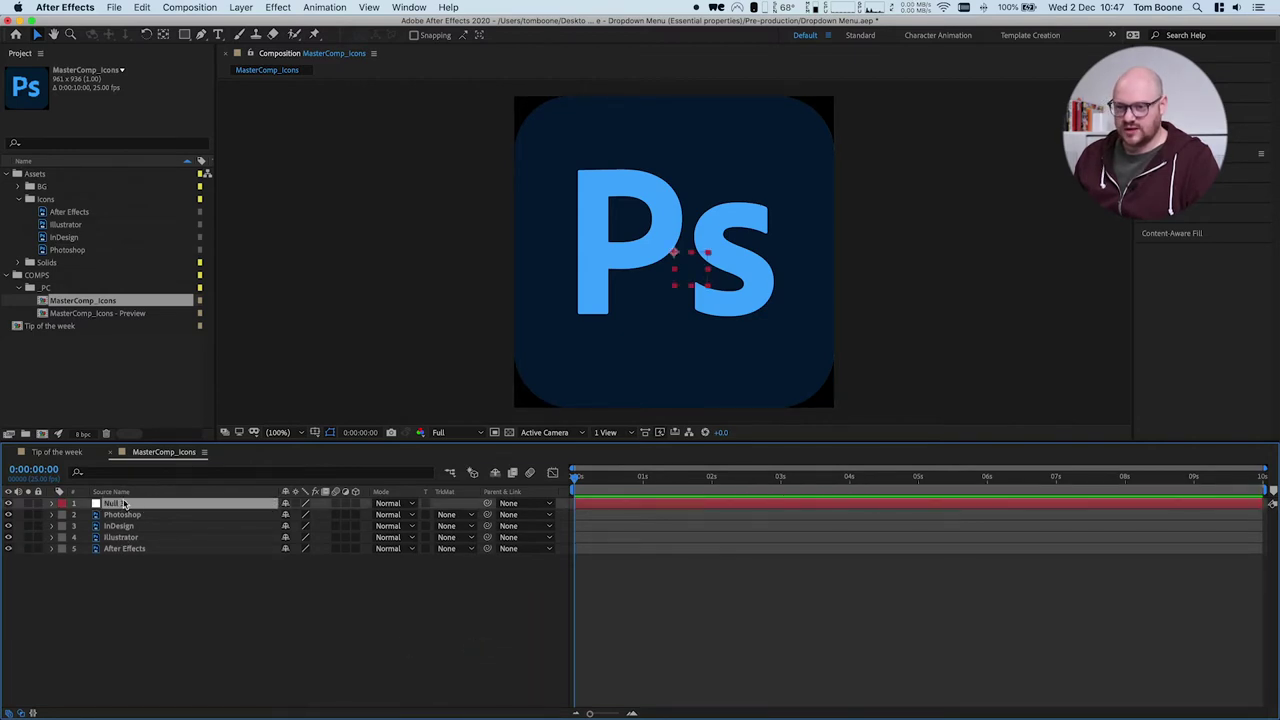
key(Return)
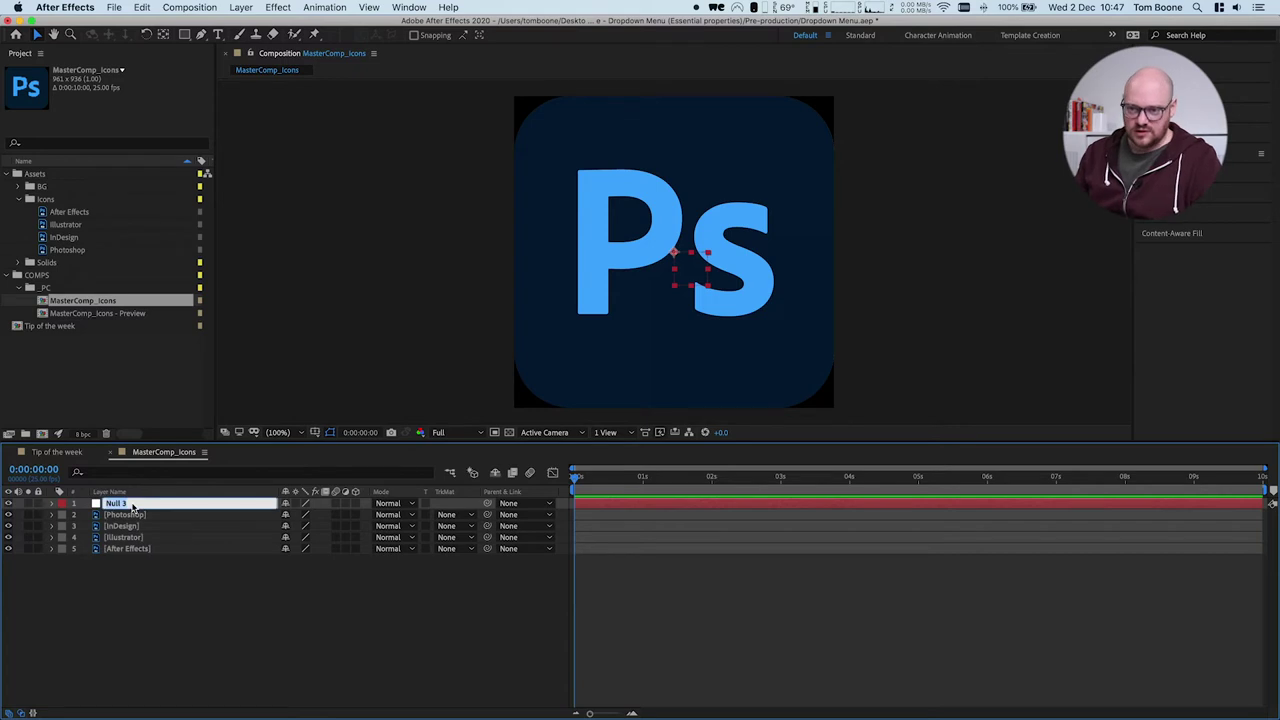
text(Control - Drop)
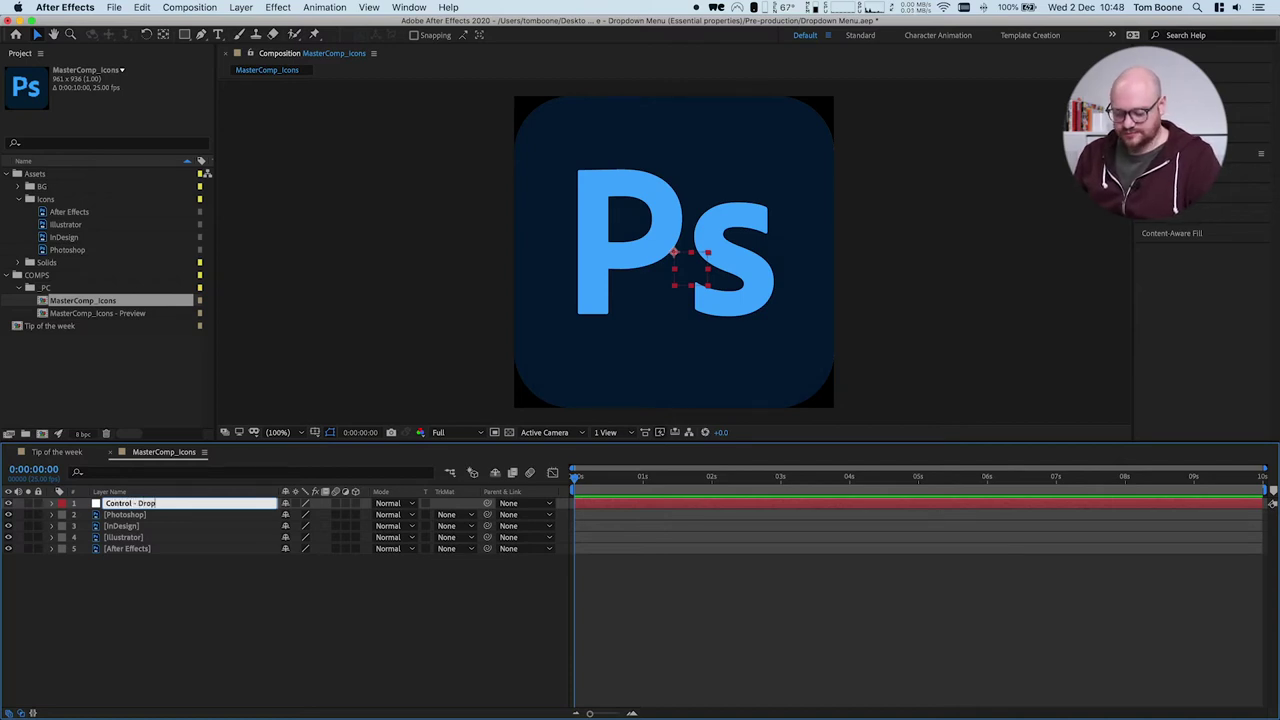
text(down)
key(Return)
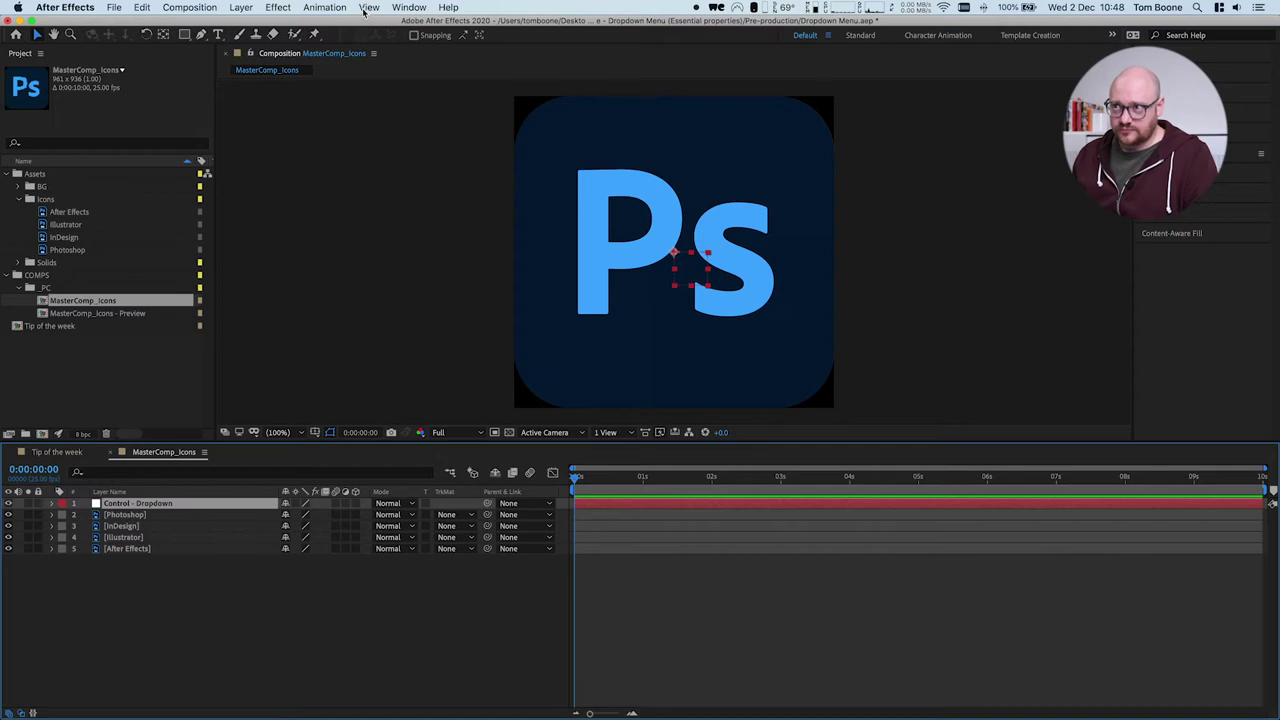
Step: Show the Effect Controls for the Control - Dropdown null and dock them between the project and composition views
click(412, 8)
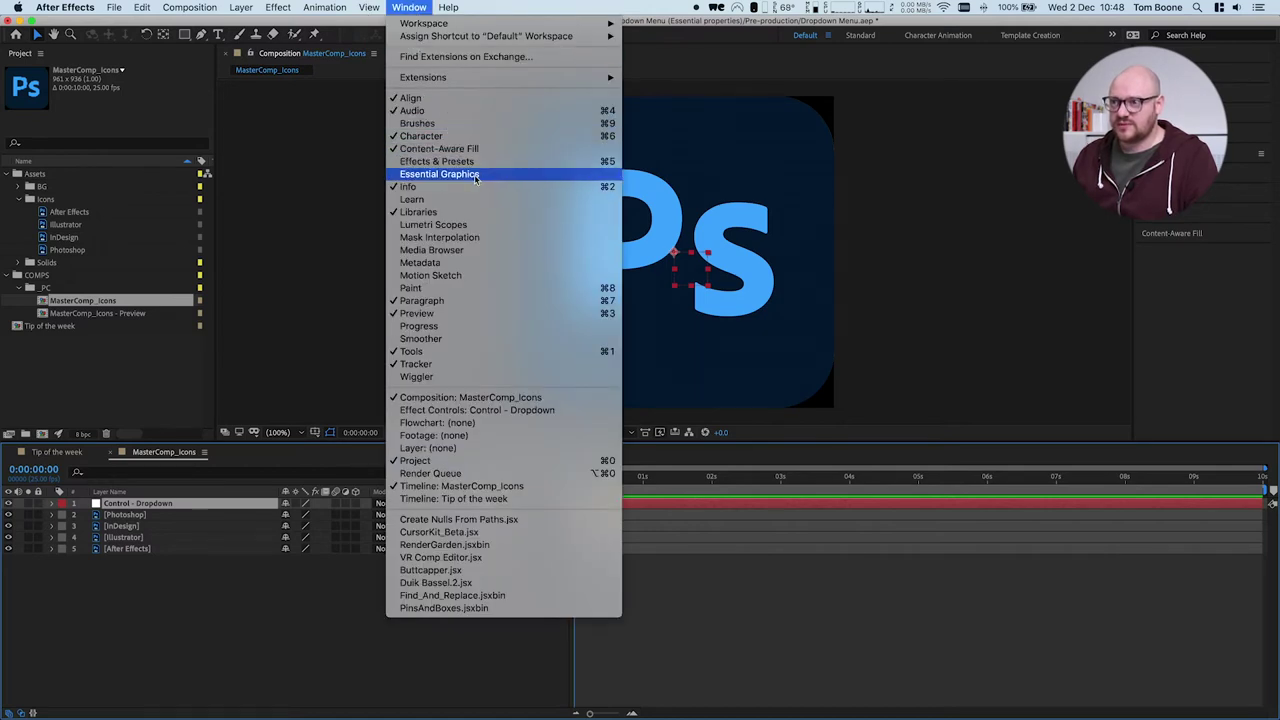
click(474, 410)
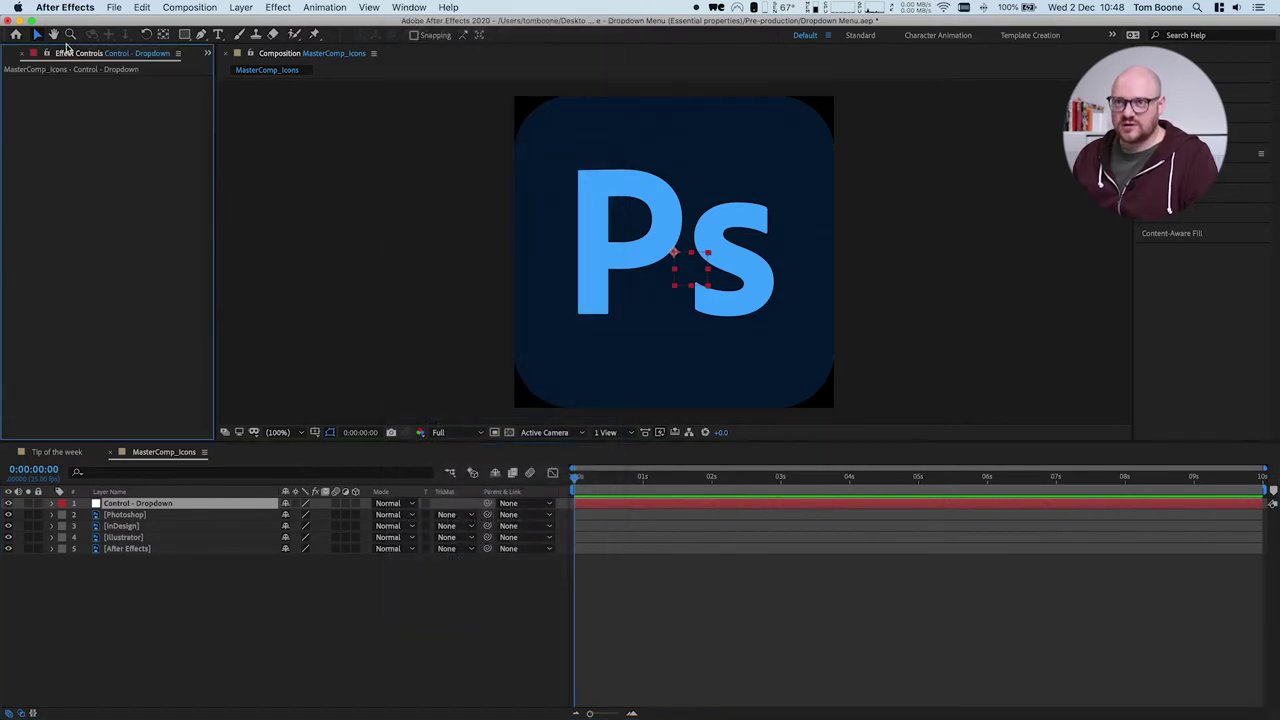
drag(62, 55, 222, 128)
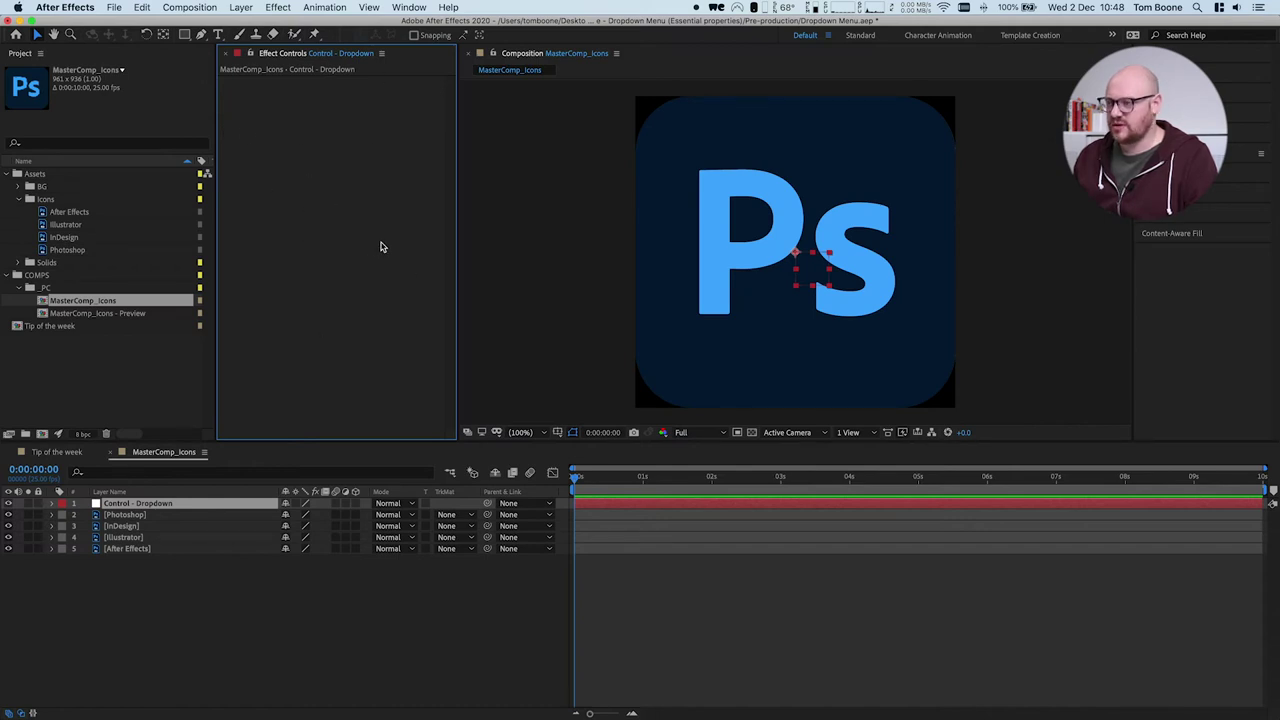
Step: Apply a Dropdown Menu Control expression control to the Control - Dropdown null
click(136, 504)
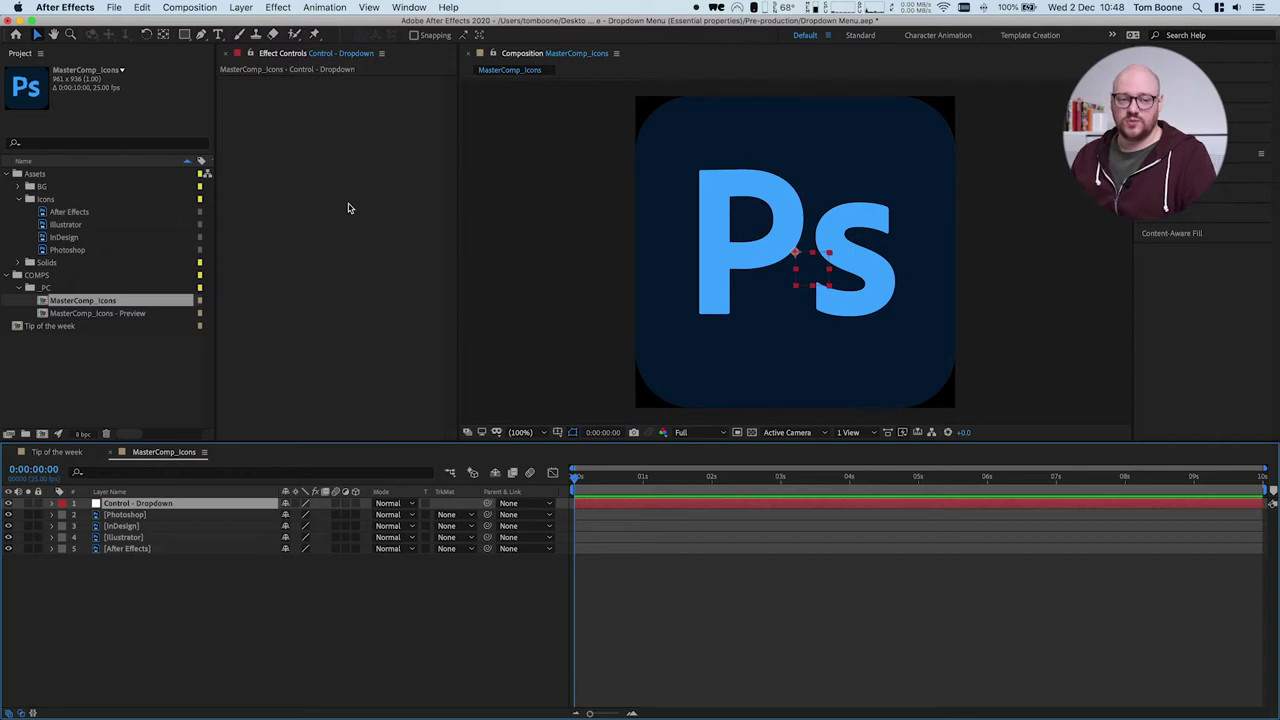
click(330, 171)
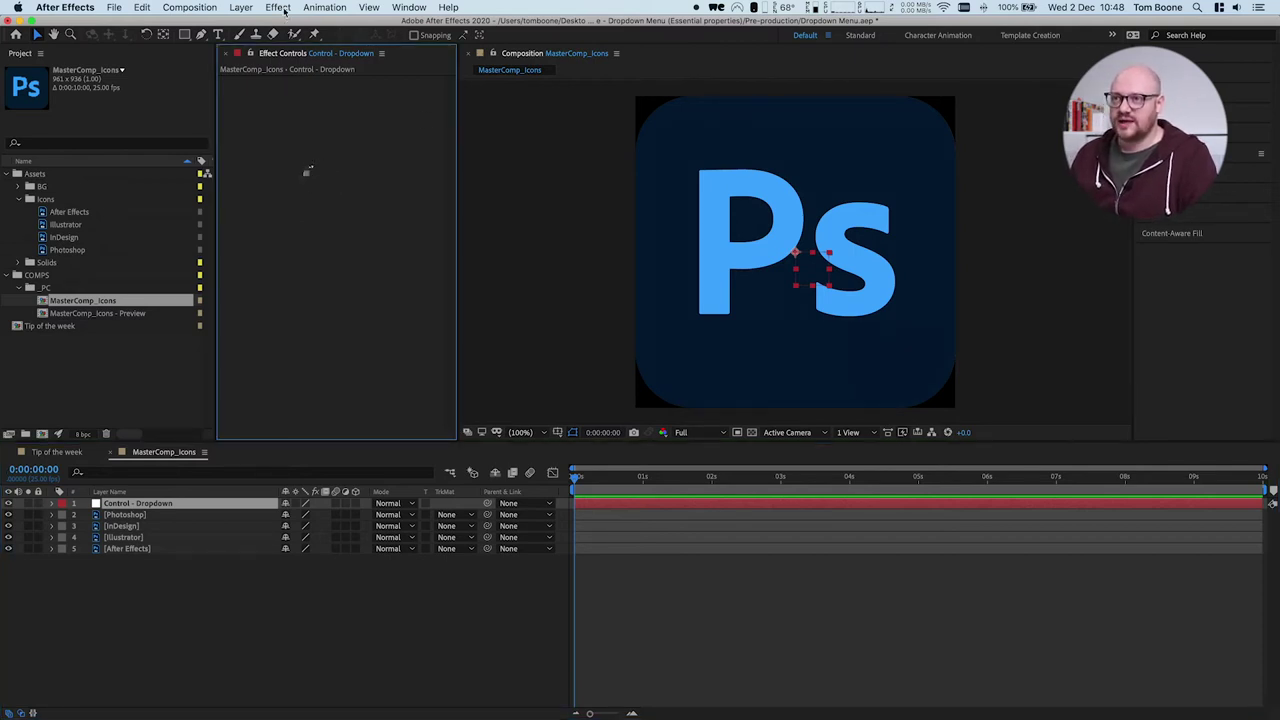
click(279, 8)
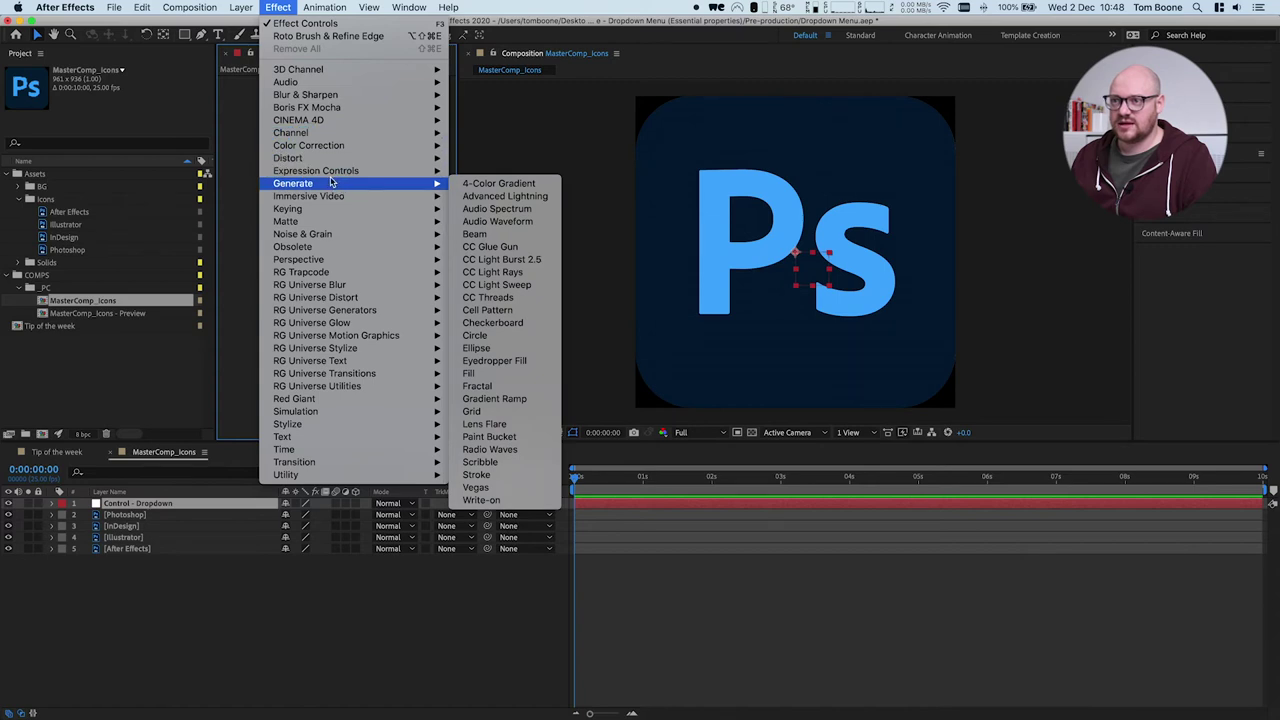
mouse_move(298, 174)
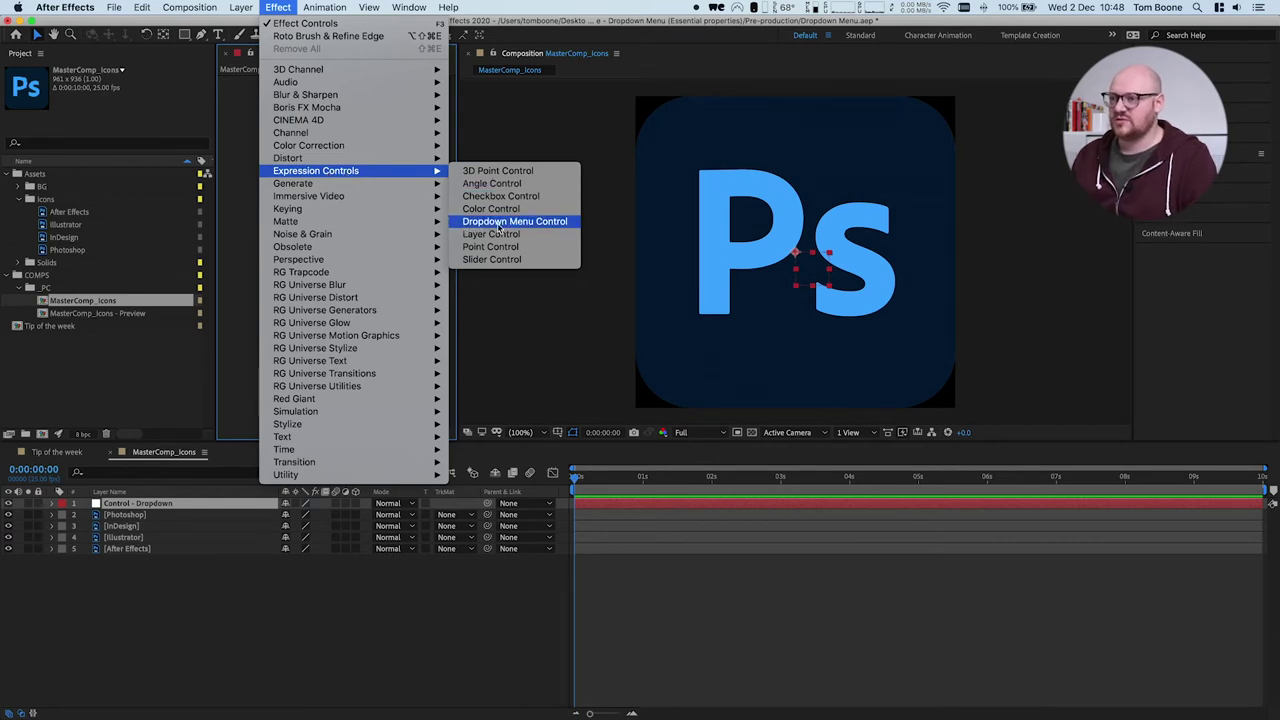
click(565, 225)
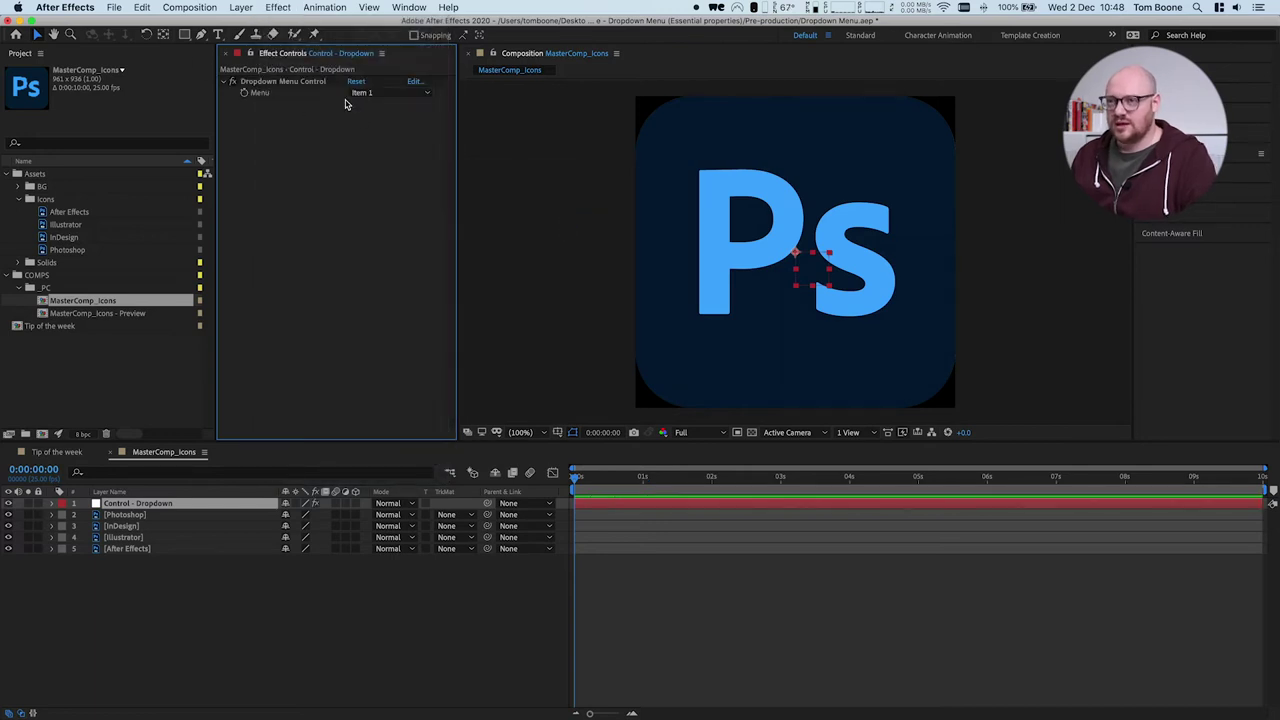
Step: Try the default Item 1, Item 2 and Item 3 choices of the Dropdown Menu Control, ending on Item 1
click(375, 95)
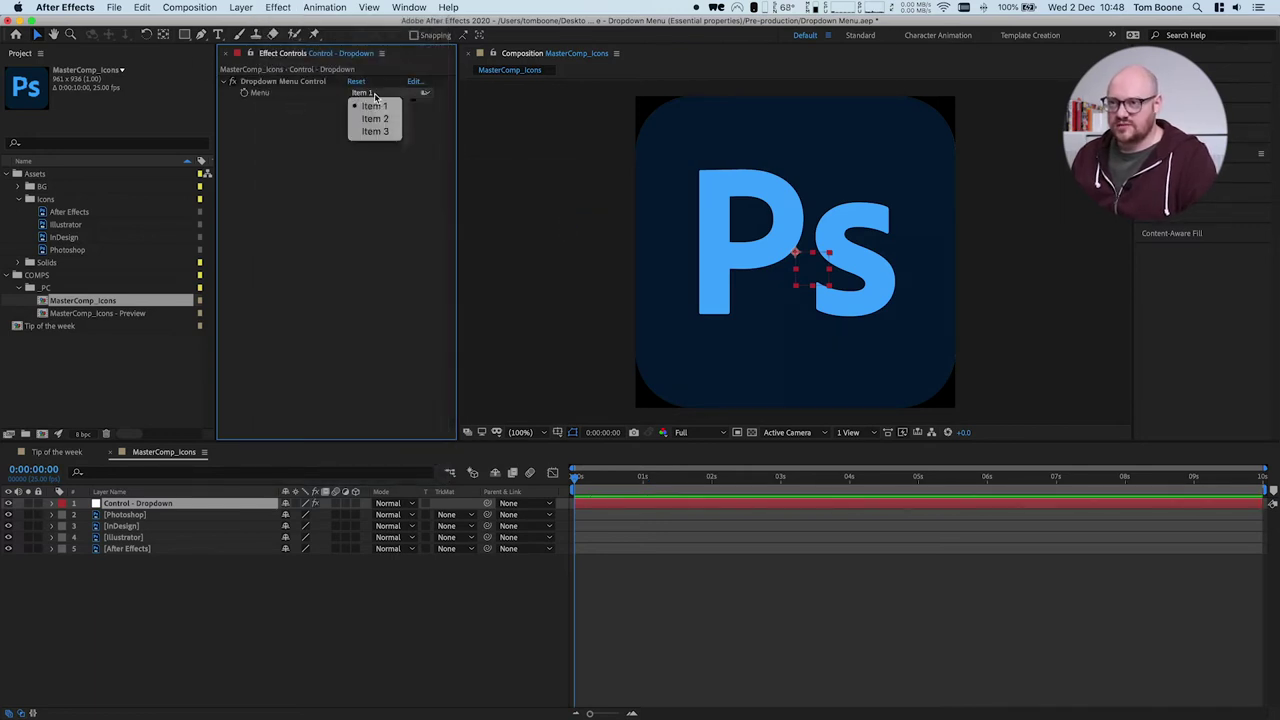
click(376, 118)
click(375, 93)
click(376, 128)
click(375, 93)
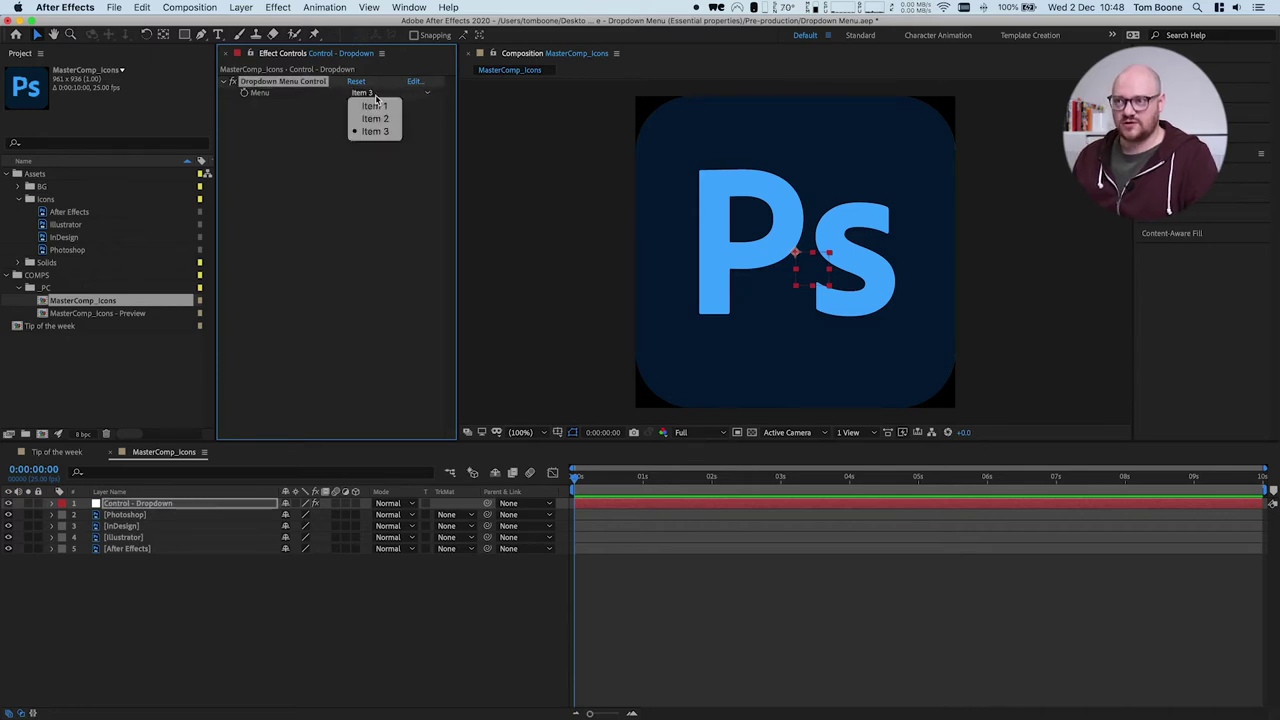
click(372, 104)
click(360, 92)
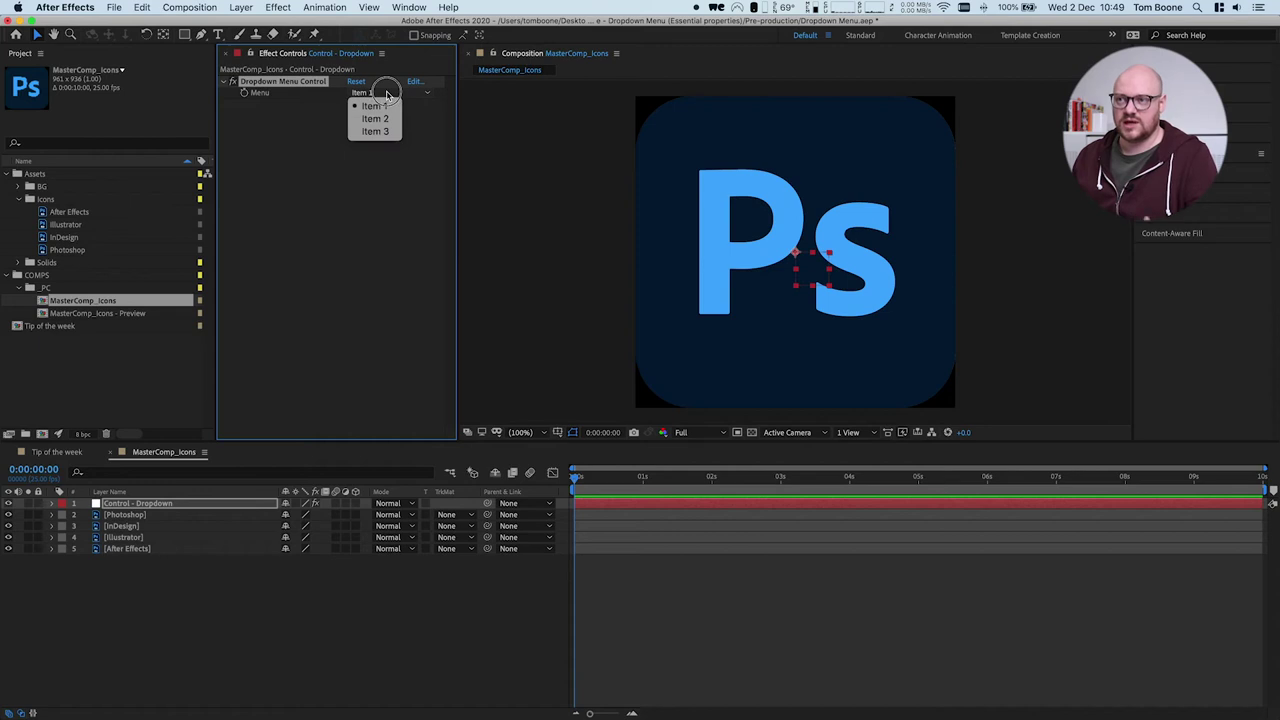
click(375, 118)
click(386, 95)
click(383, 106)
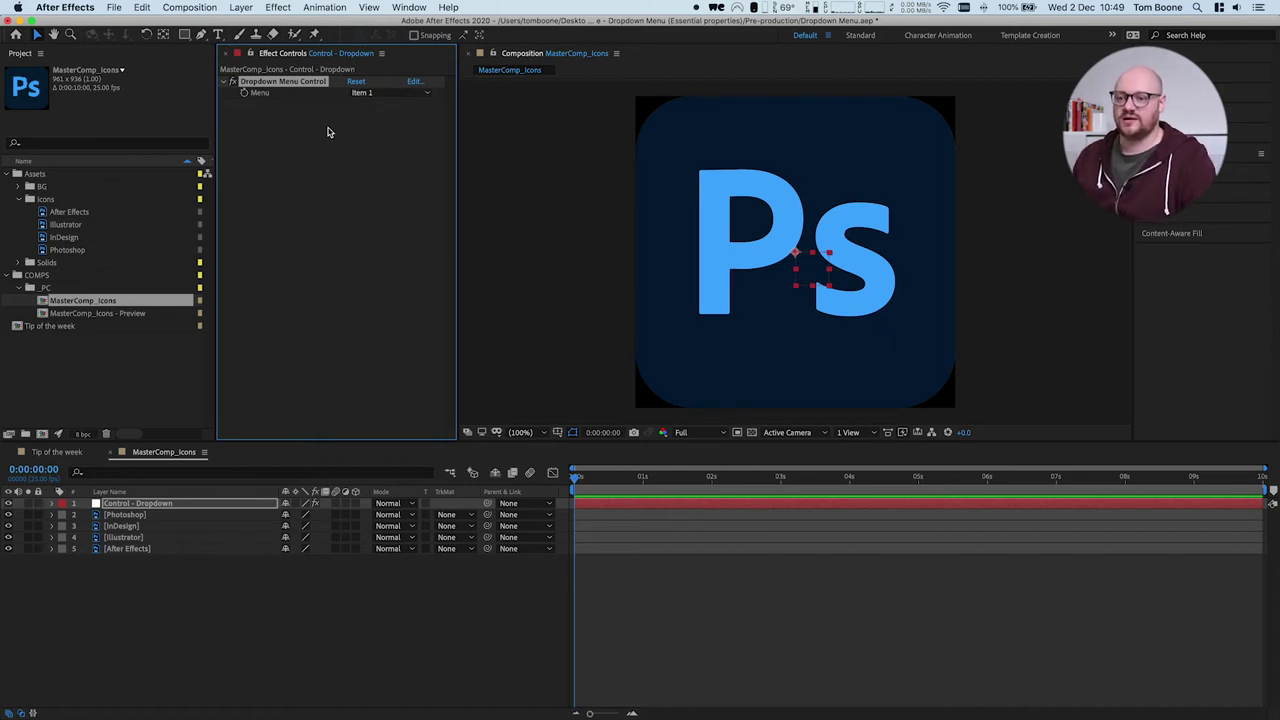
click(364, 93)
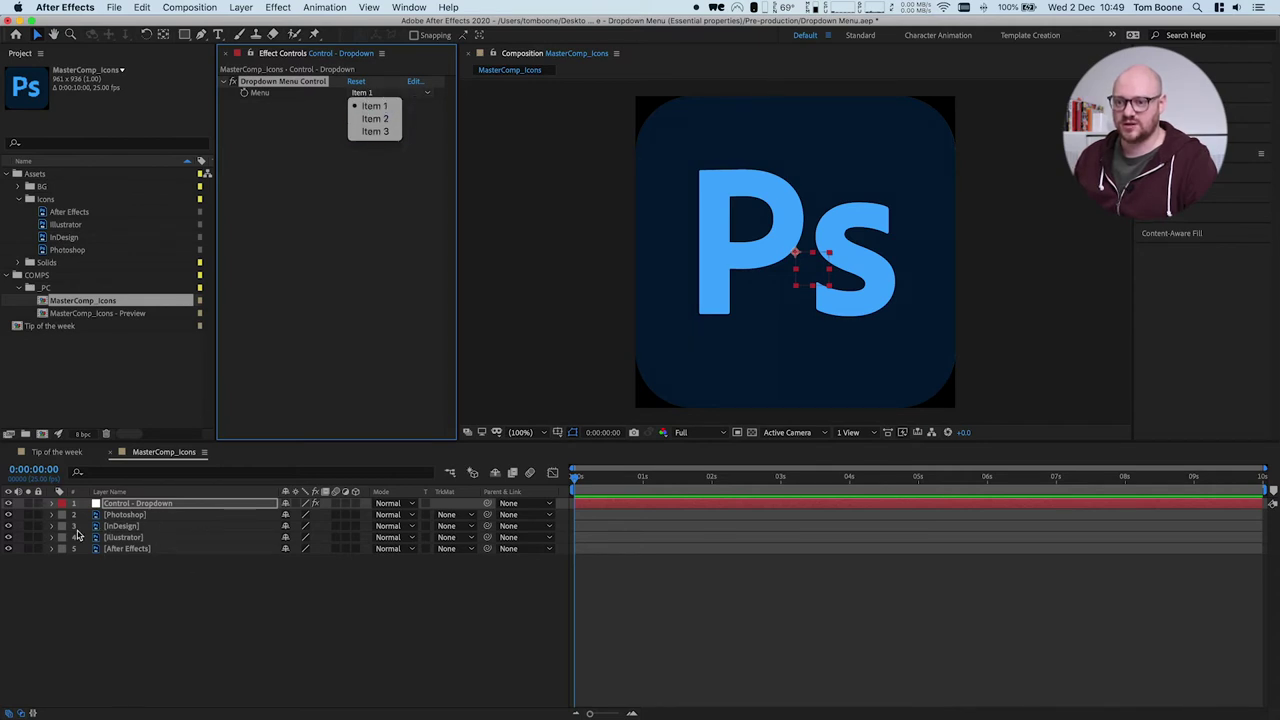
click(380, 105)
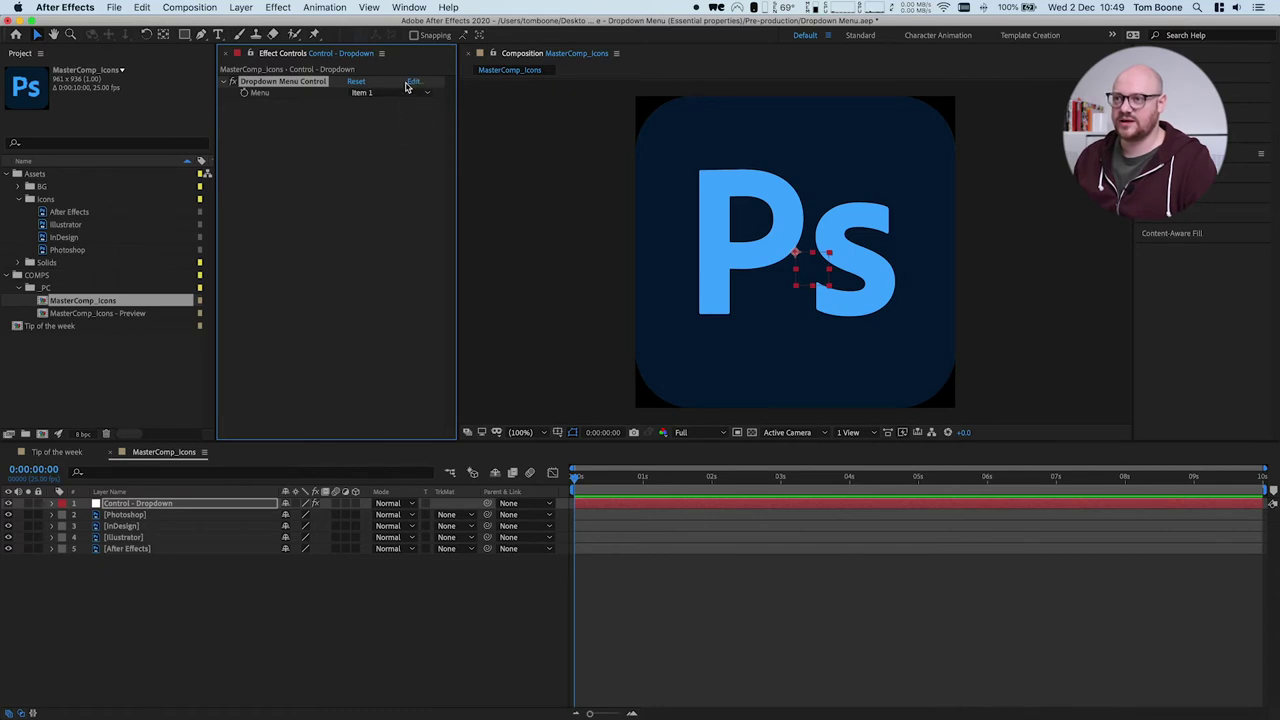
Step: Edit the Dropdown Menu Control's entries, renaming the three existing items Photoshop, InDesign and Illustrator
click(414, 82)
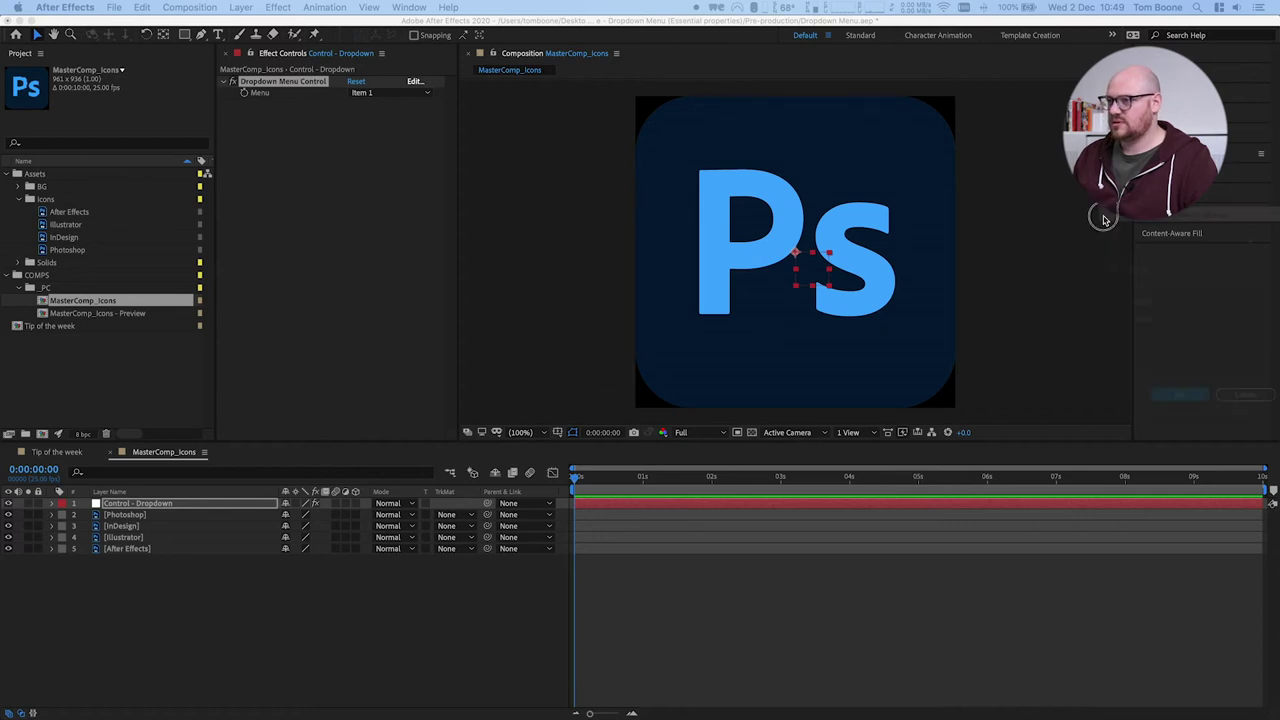
drag(491, 206, 447, 174)
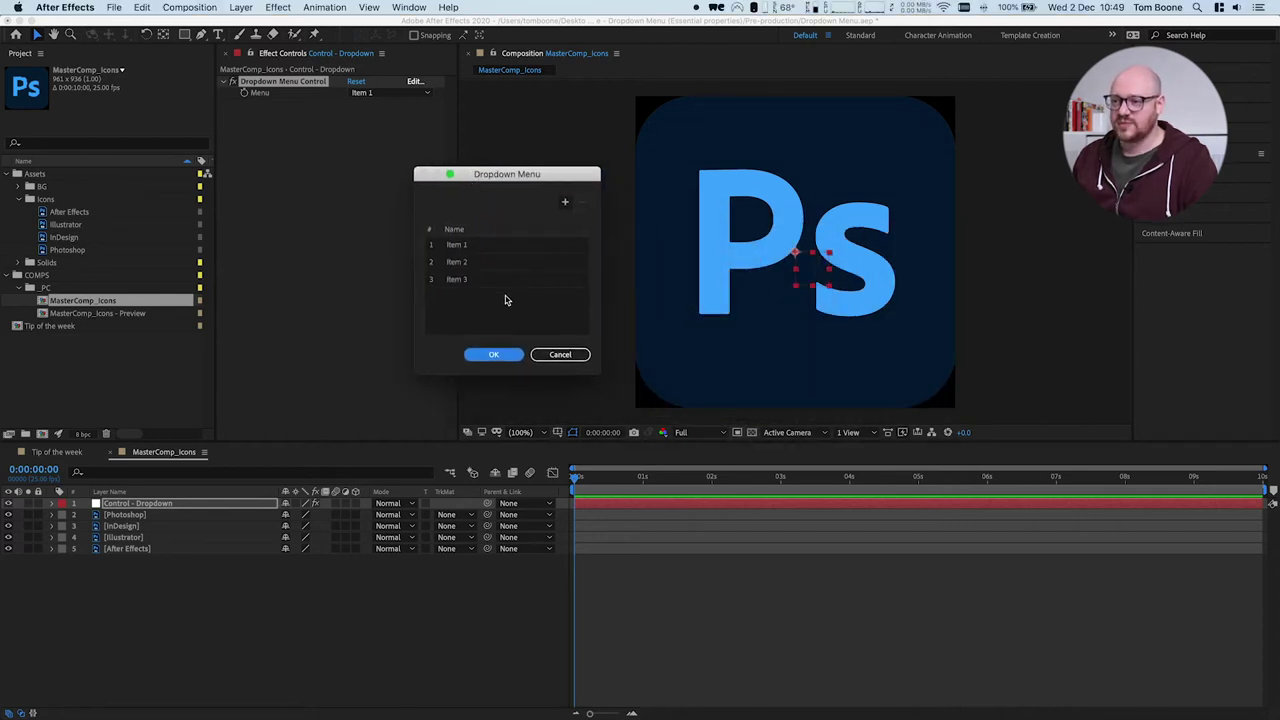
double_click(458, 246)
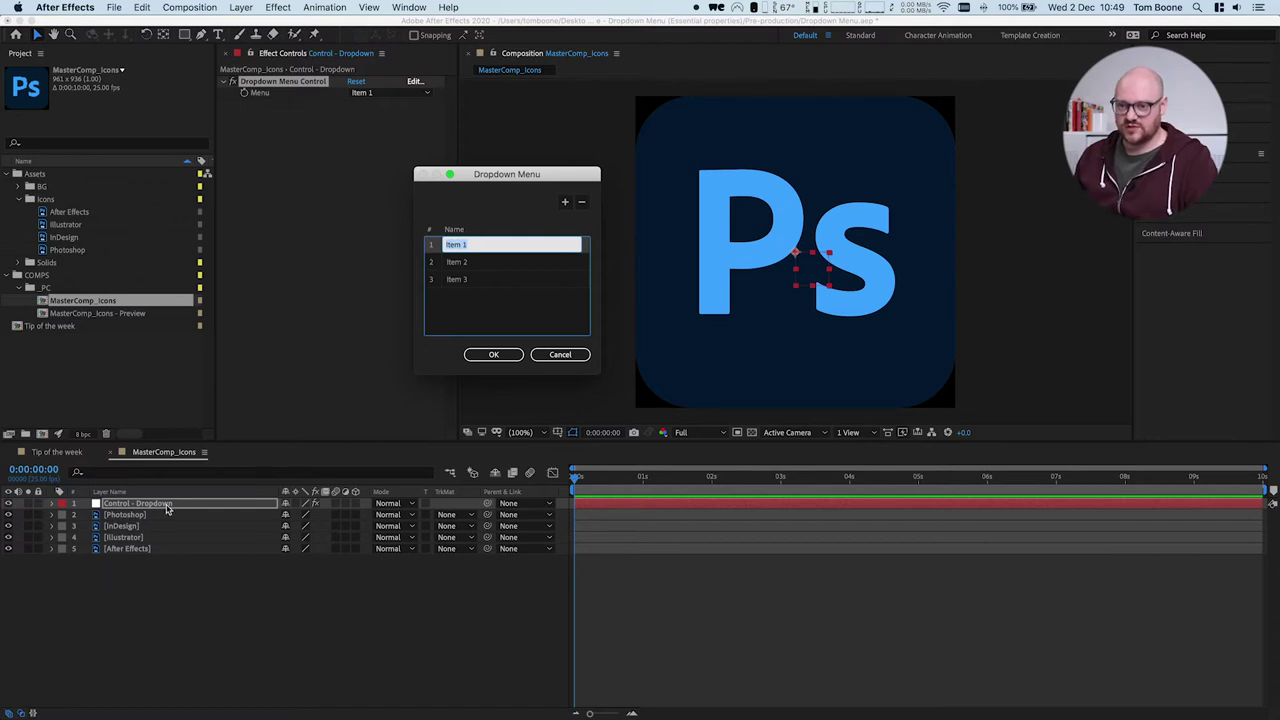
text(Photoshop)
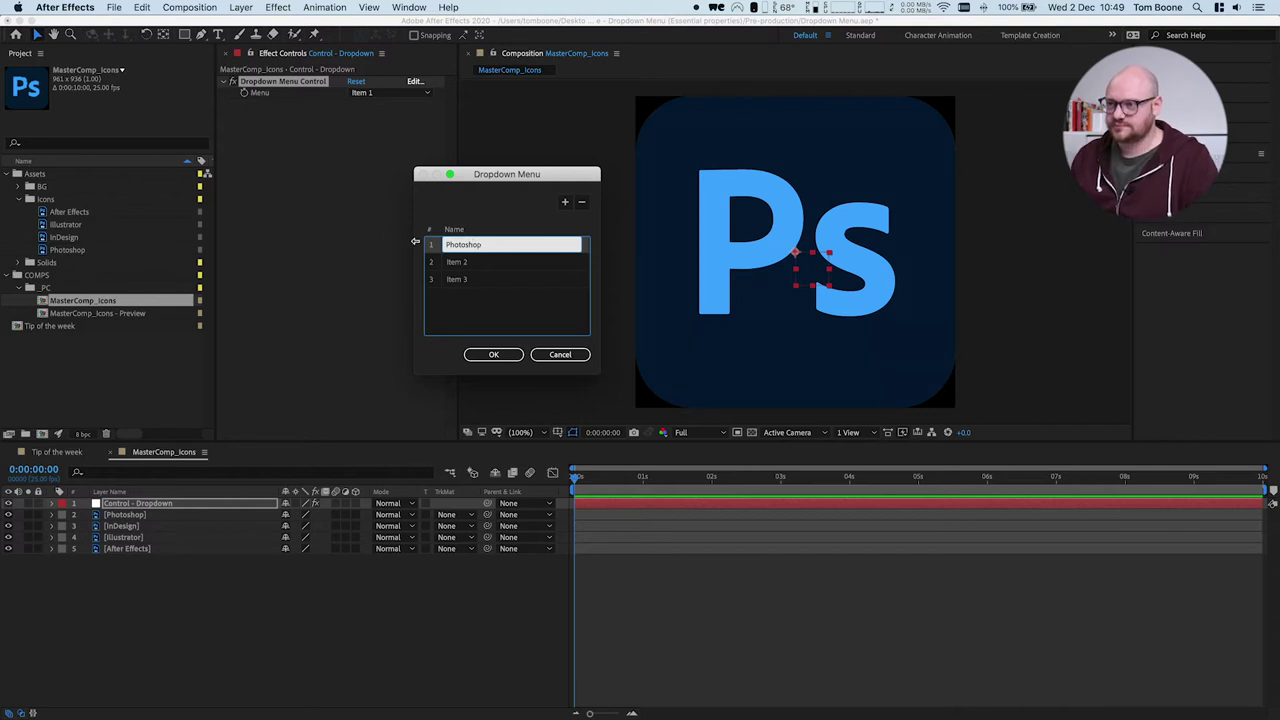
double_click(474, 262)
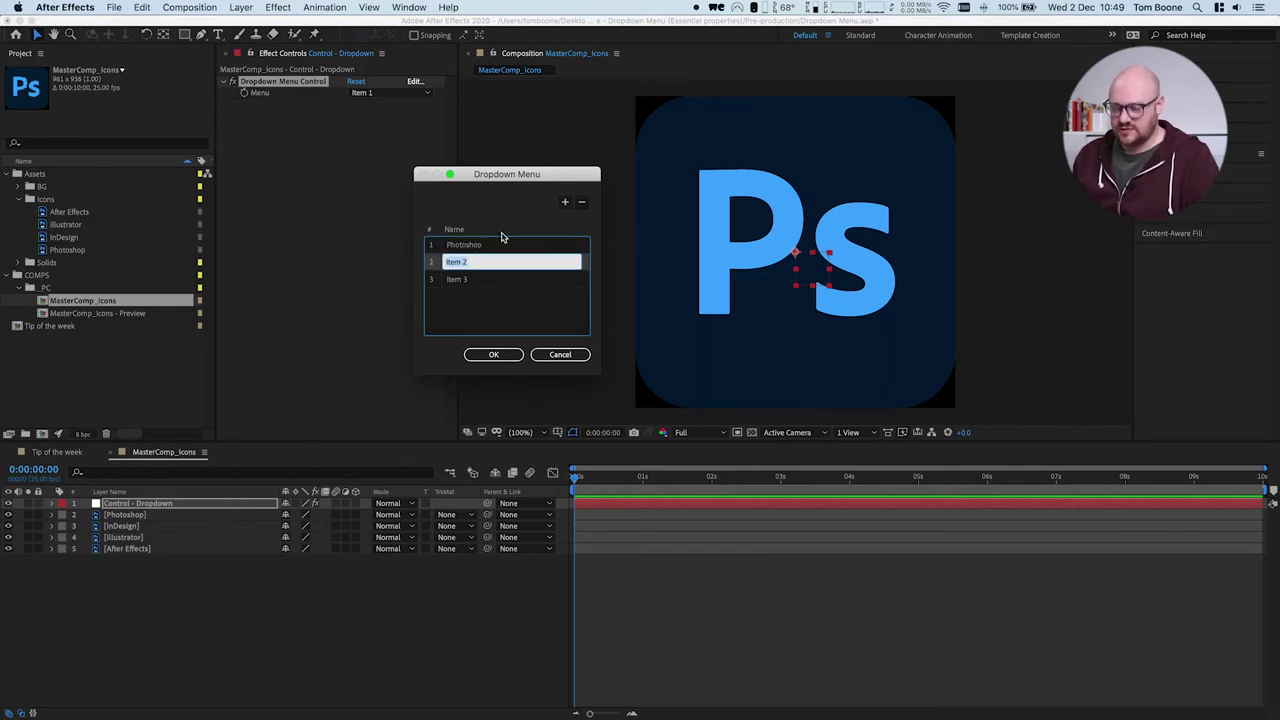
text(InDesign)
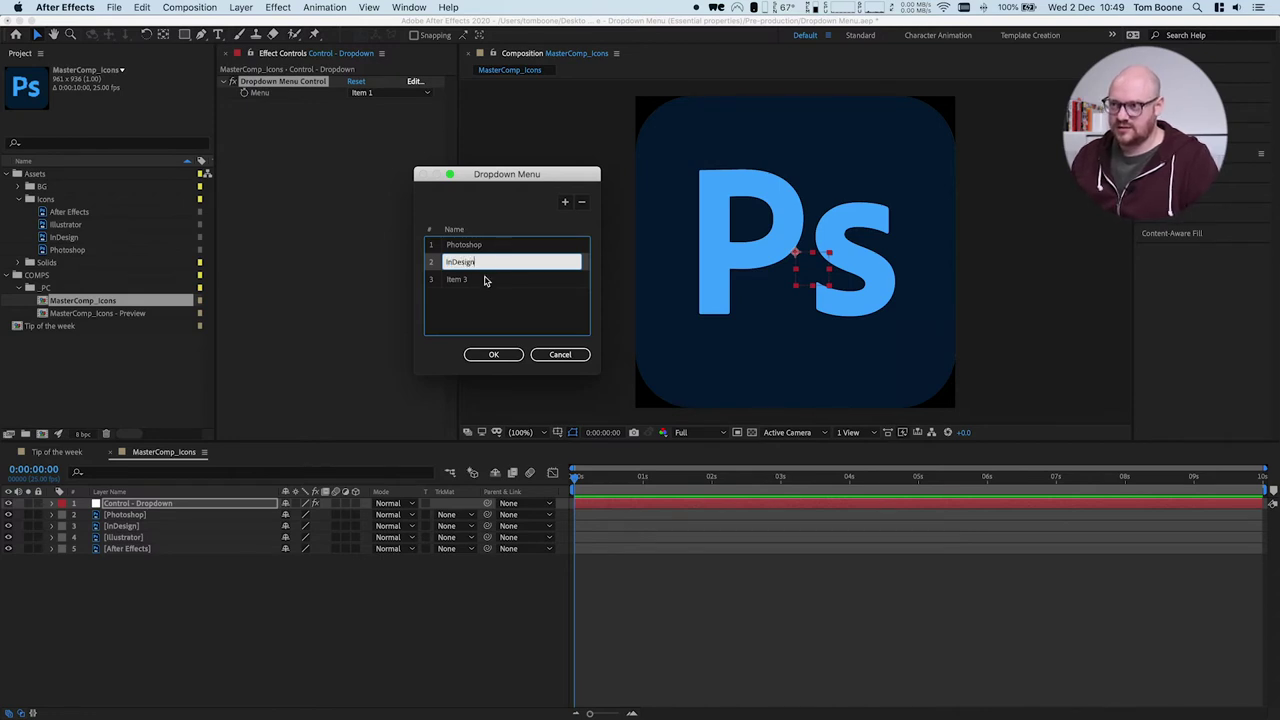
click(482, 282)
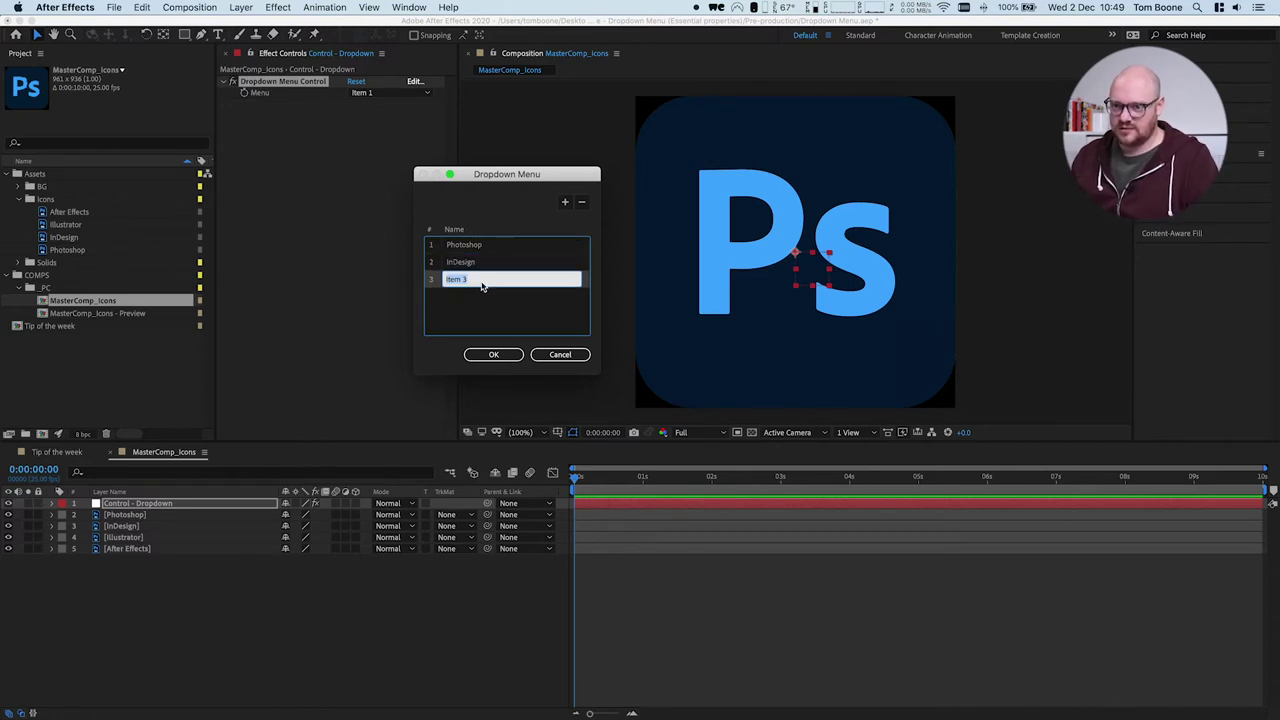
text(Illustrator)
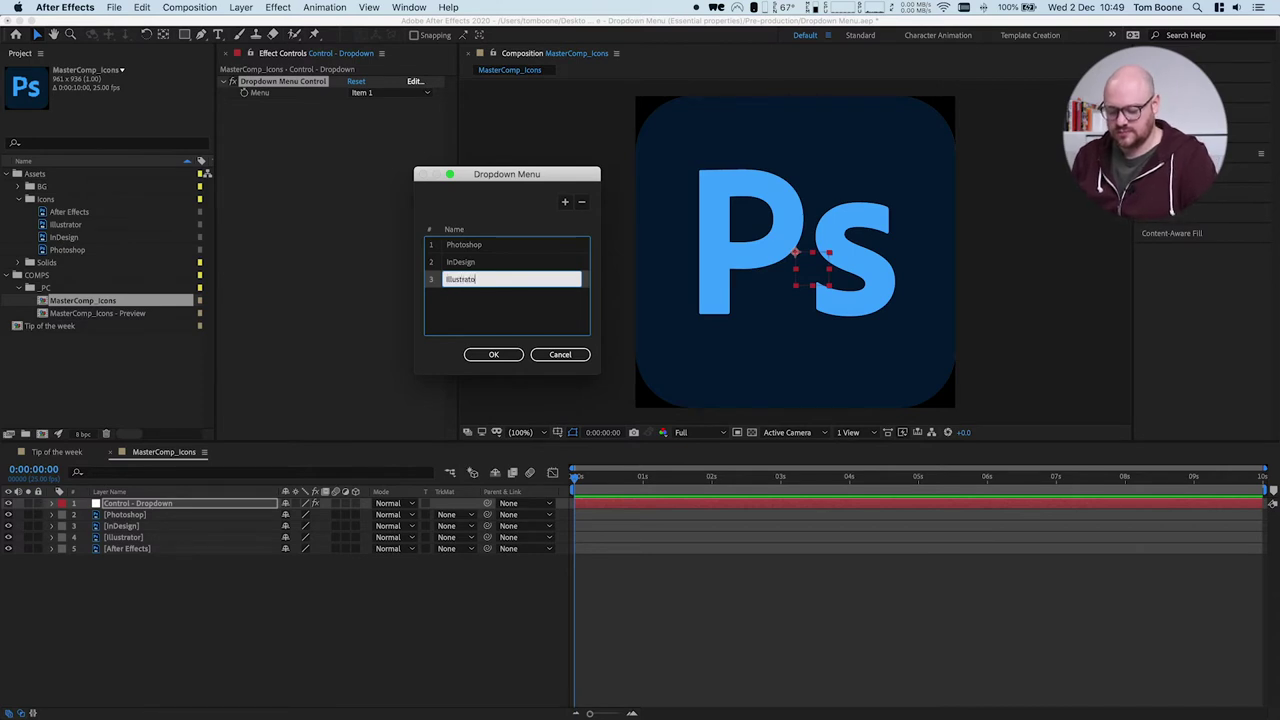
Step: Add a fourth entry named After Effects to the dropdown menu and apply the edited list
click(567, 205)
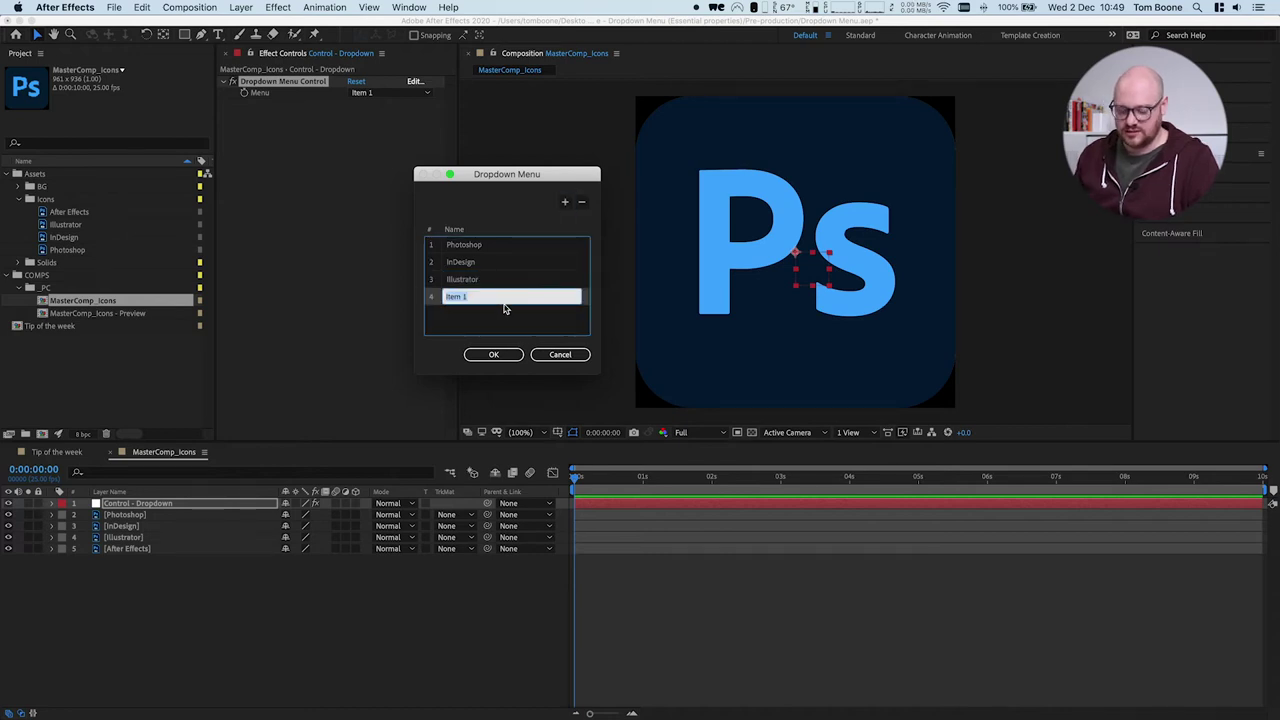
text(After Effects)
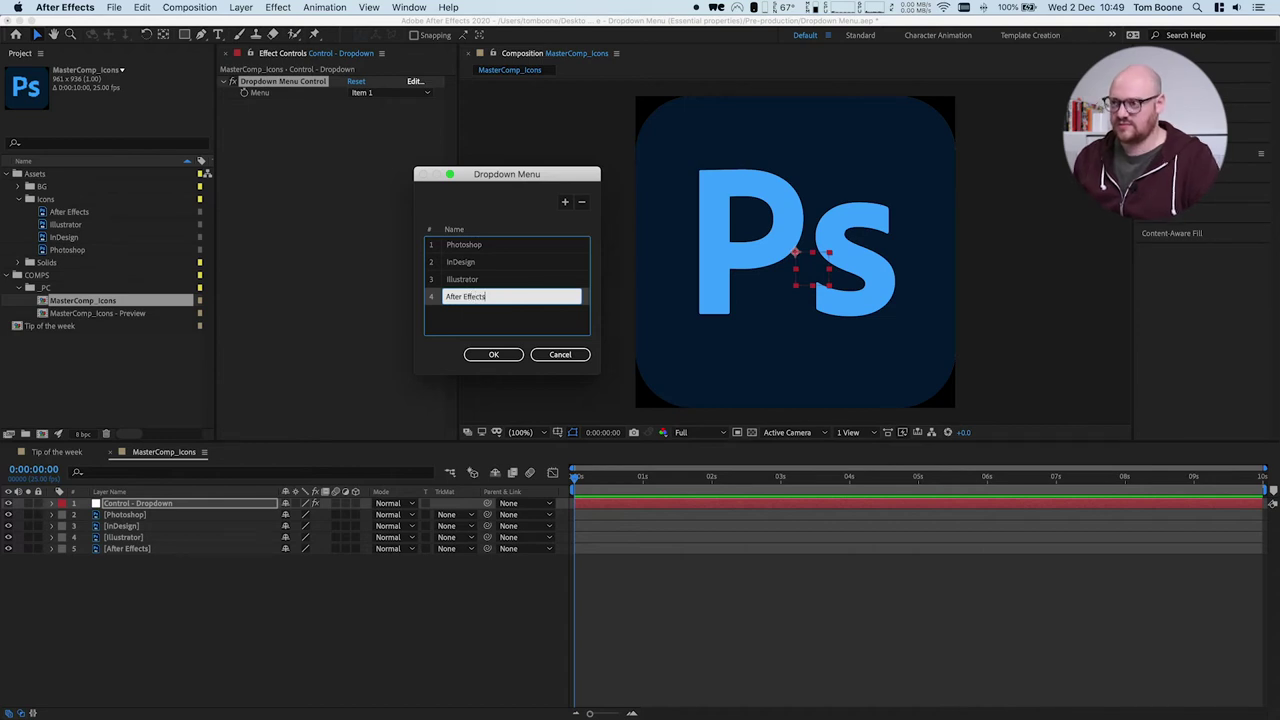
key(Return)
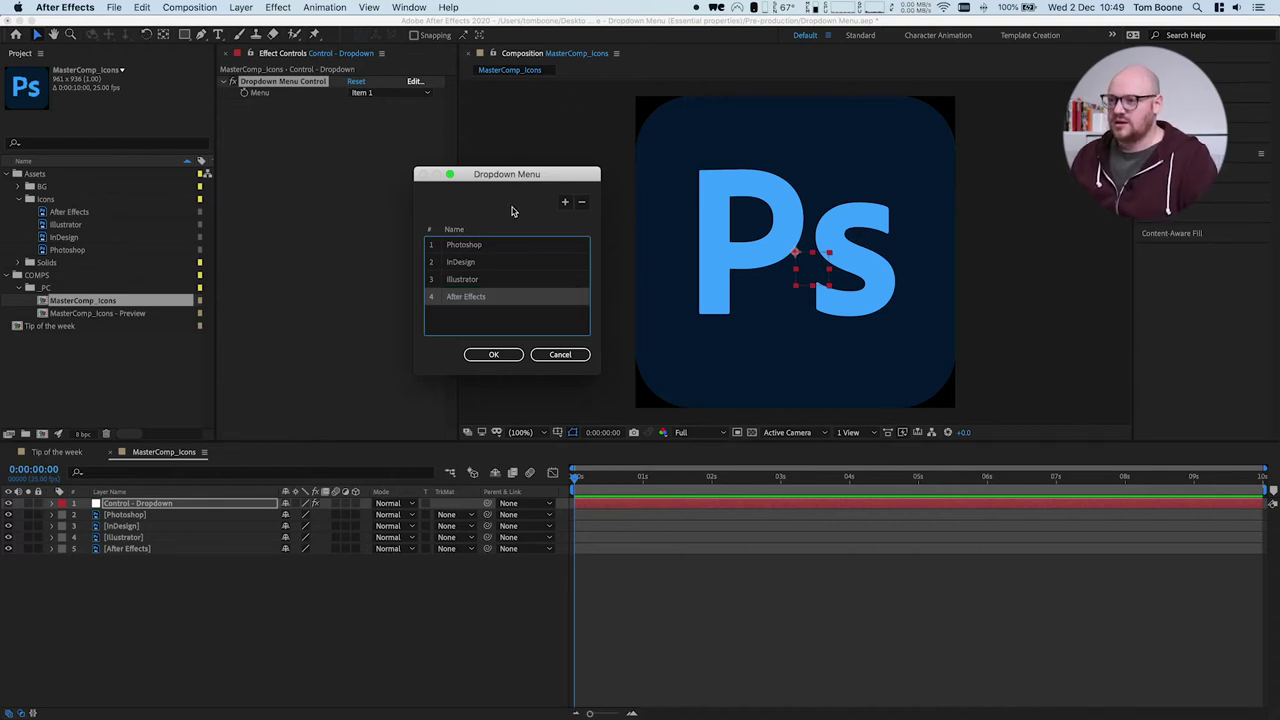
click(487, 356)
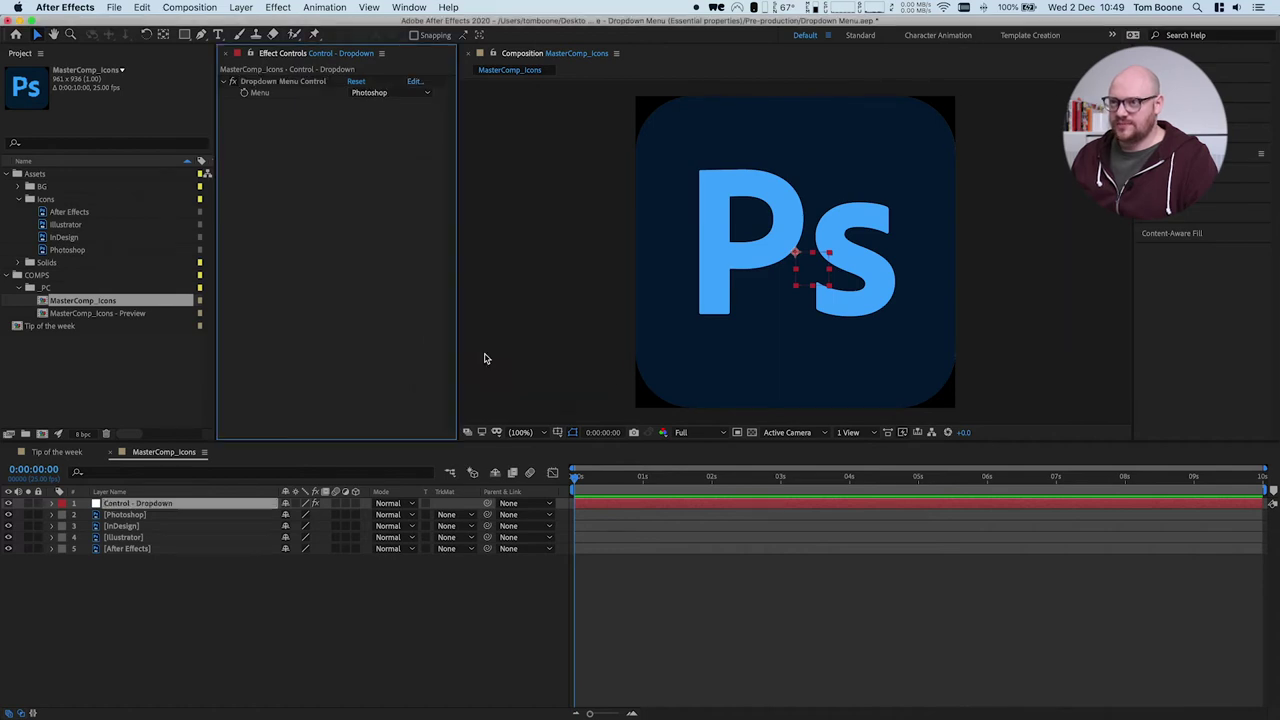
Step: Check the renamed dropdown entries by switching the menu to InDesign and back to Photoshop
click(396, 93)
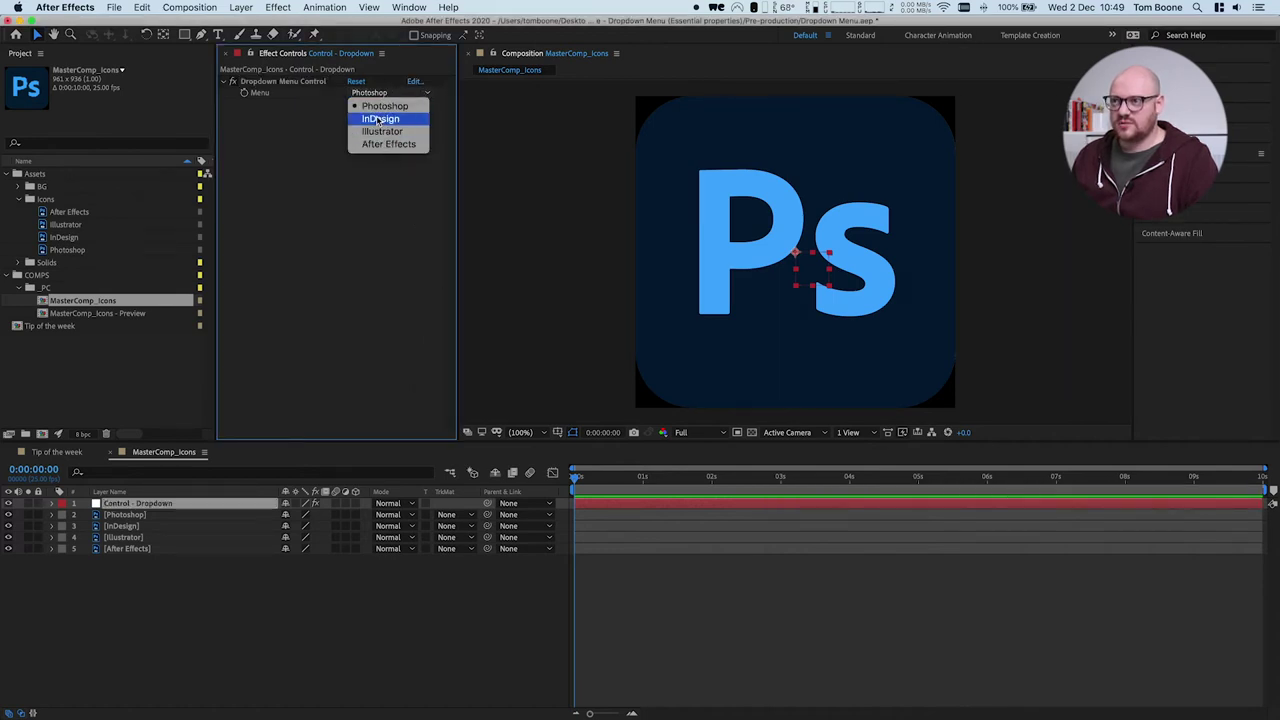
click(382, 200)
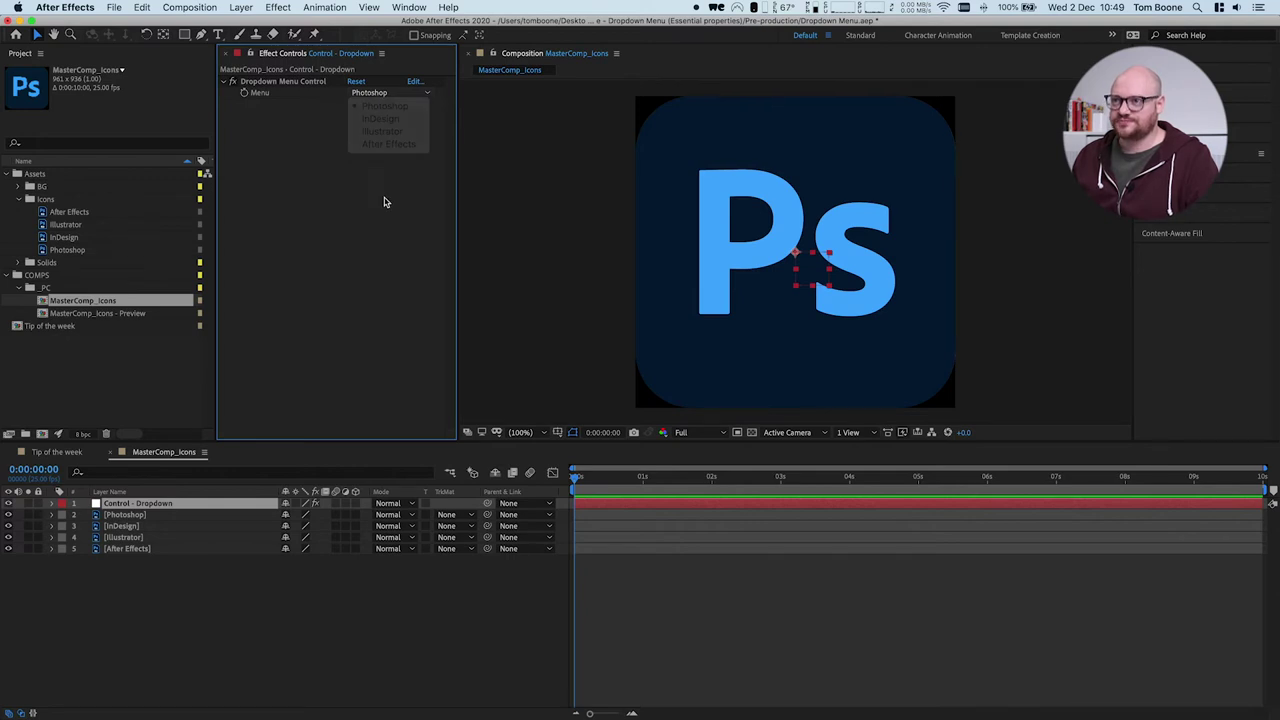
click(372, 93)
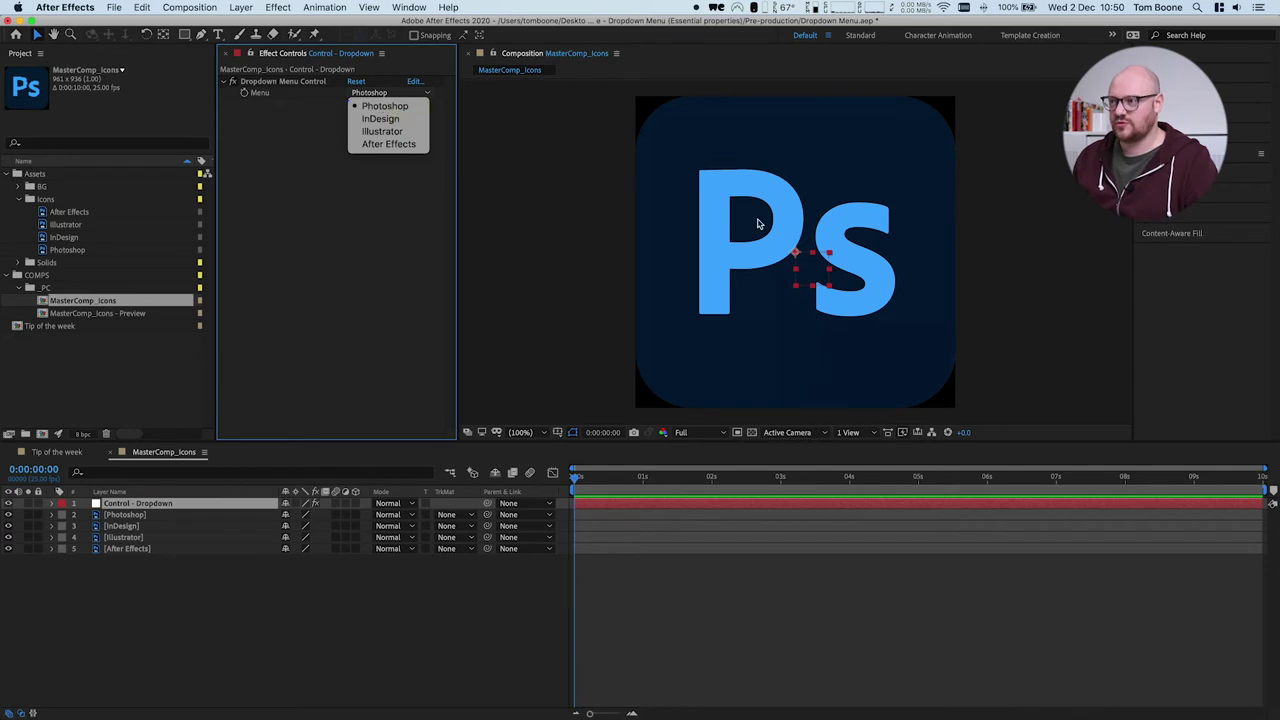
click(384, 118)
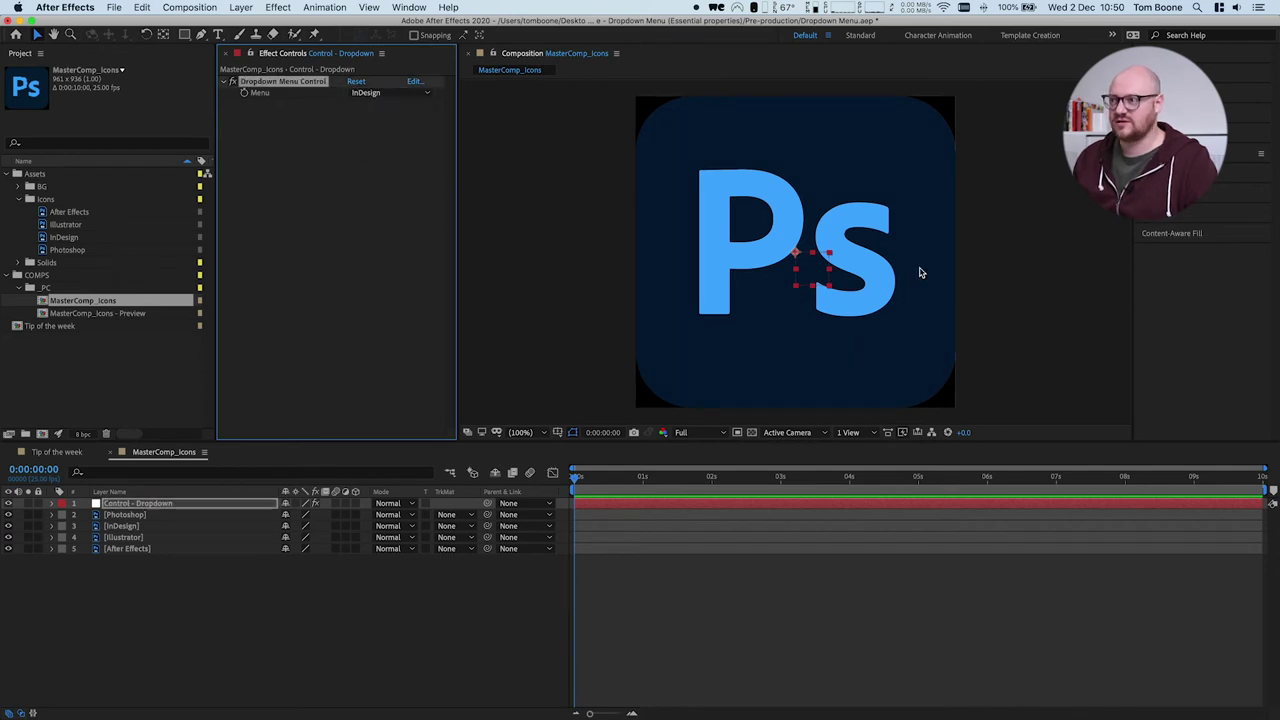
click(368, 93)
click(396, 108)
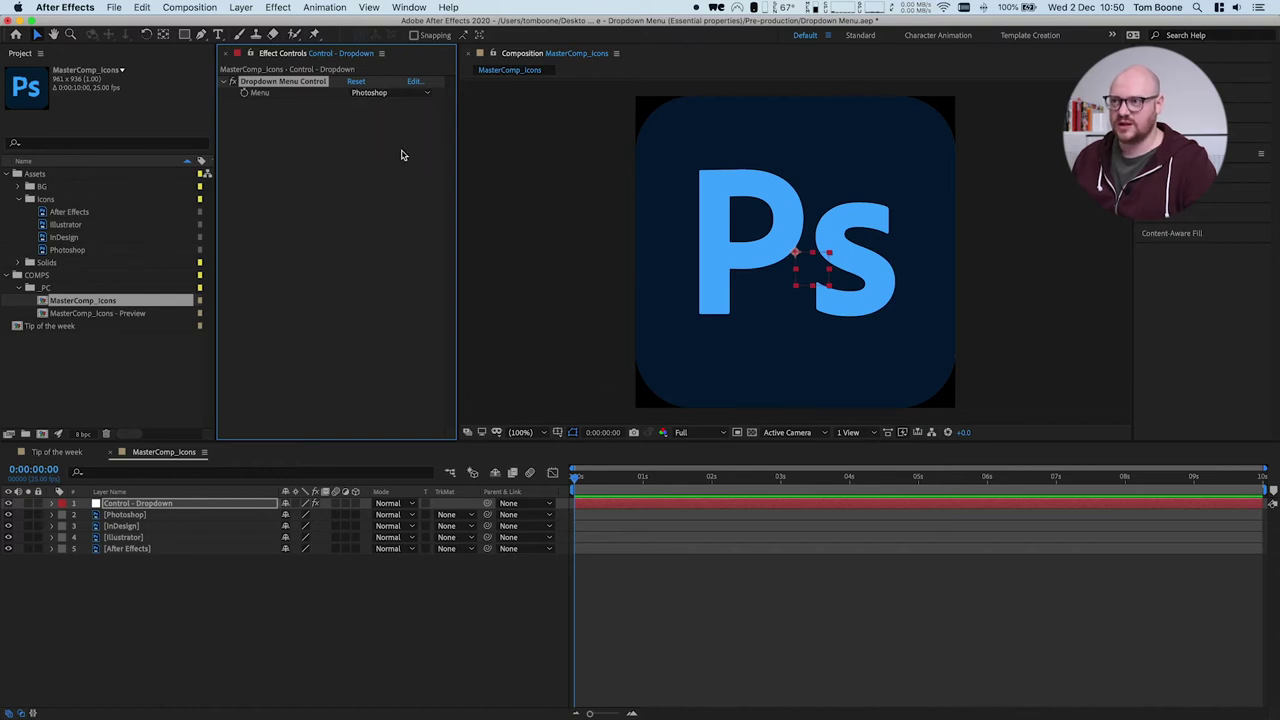
Step: Lock the Effect Controls to the Control - Dropdown null so they stay shown when another layer is selected
click(124, 514)
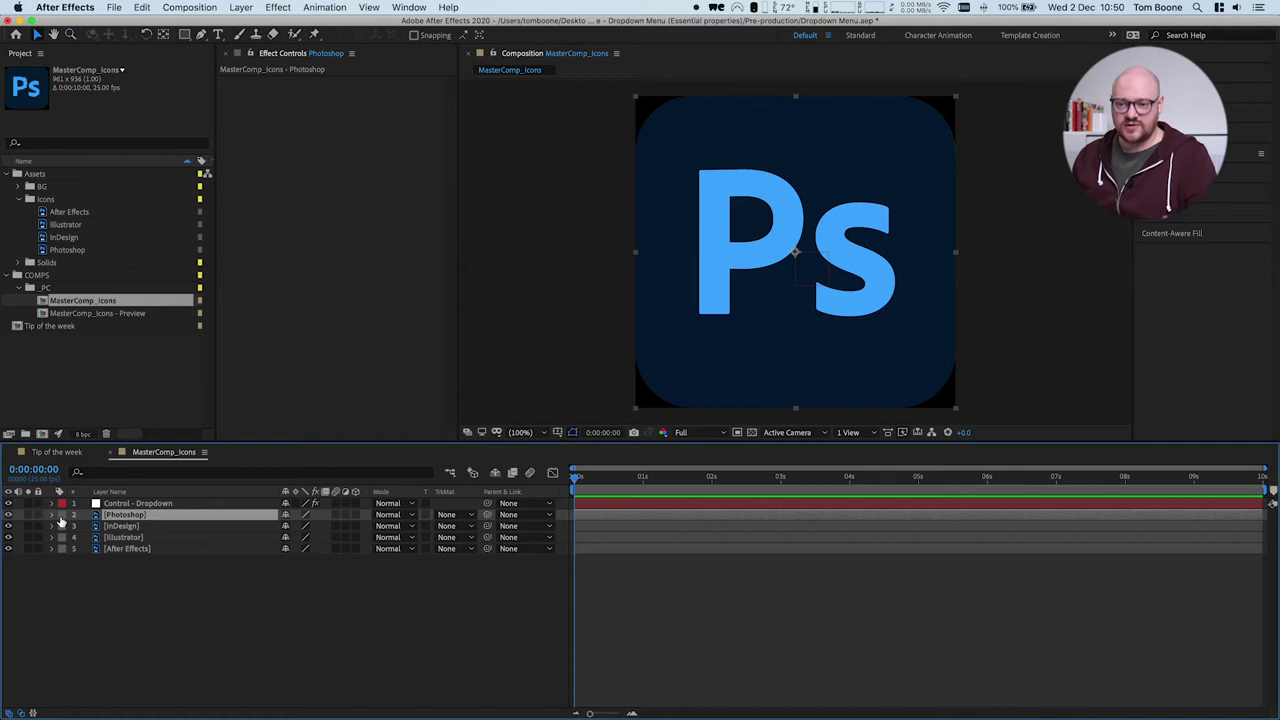
click(137, 505)
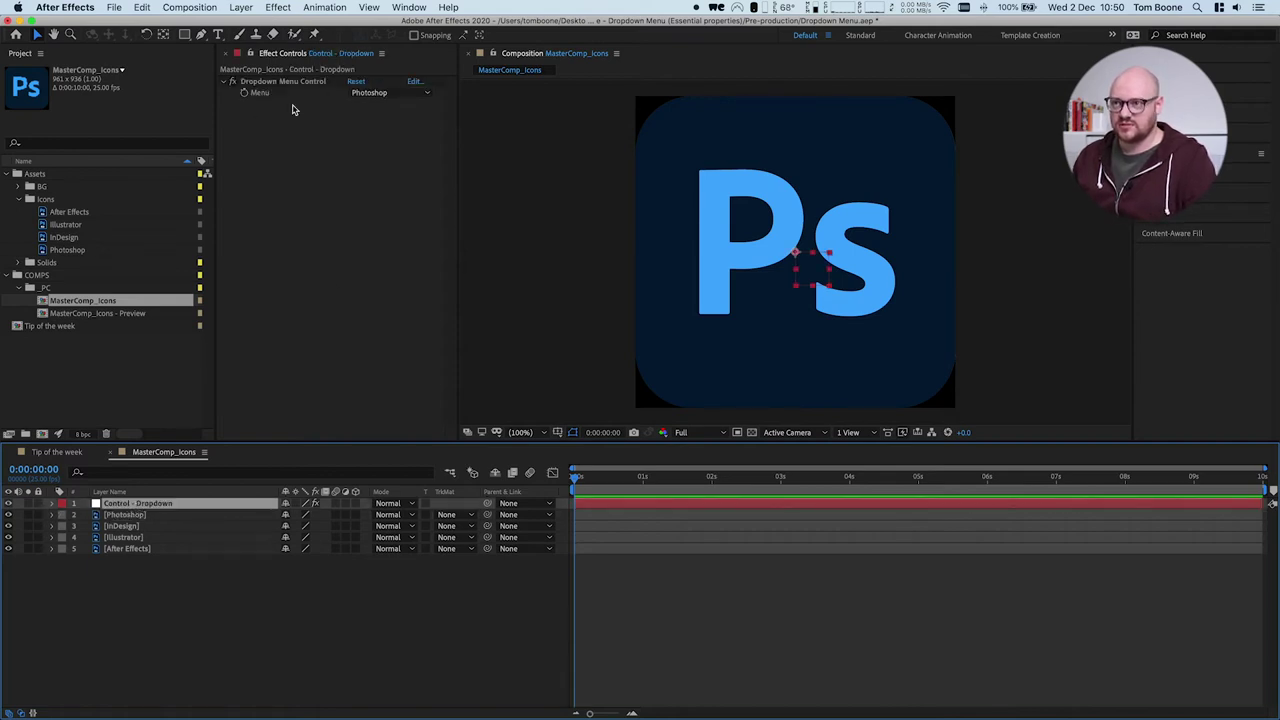
click(250, 55)
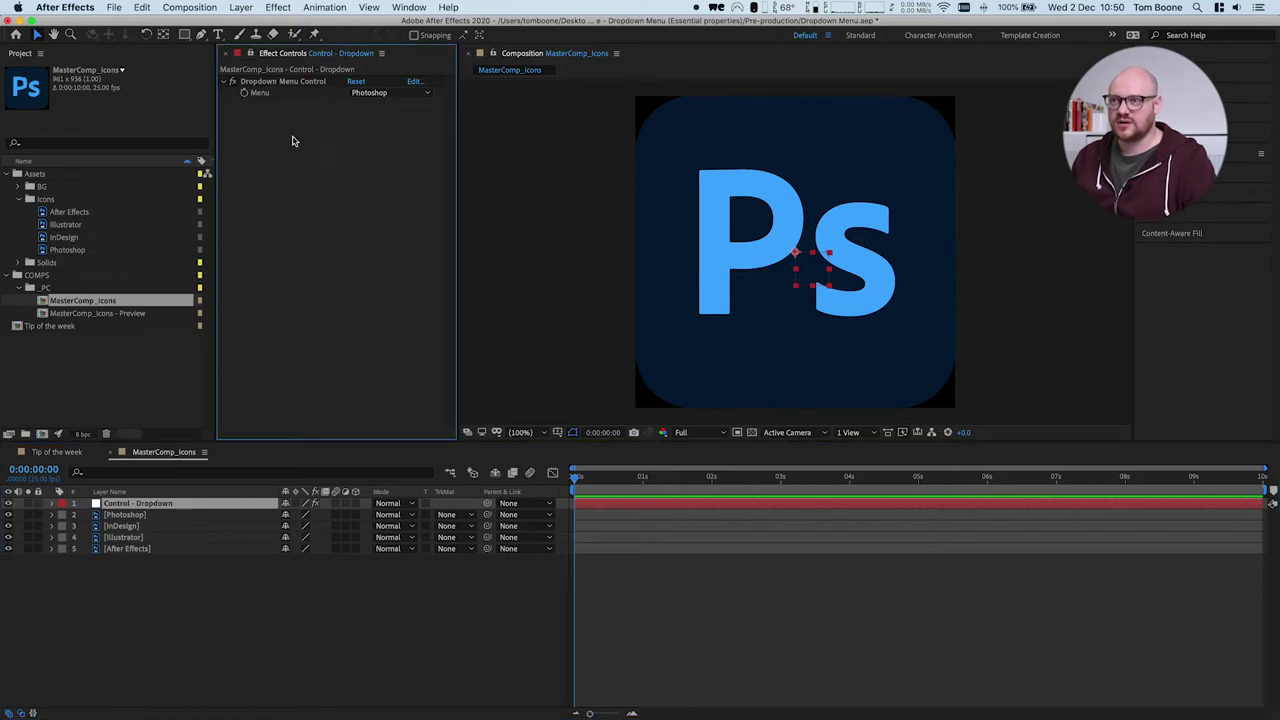
Step: Reveal the Photoshop layer's Transform properties and enable an expression on its Opacity
click(156, 516)
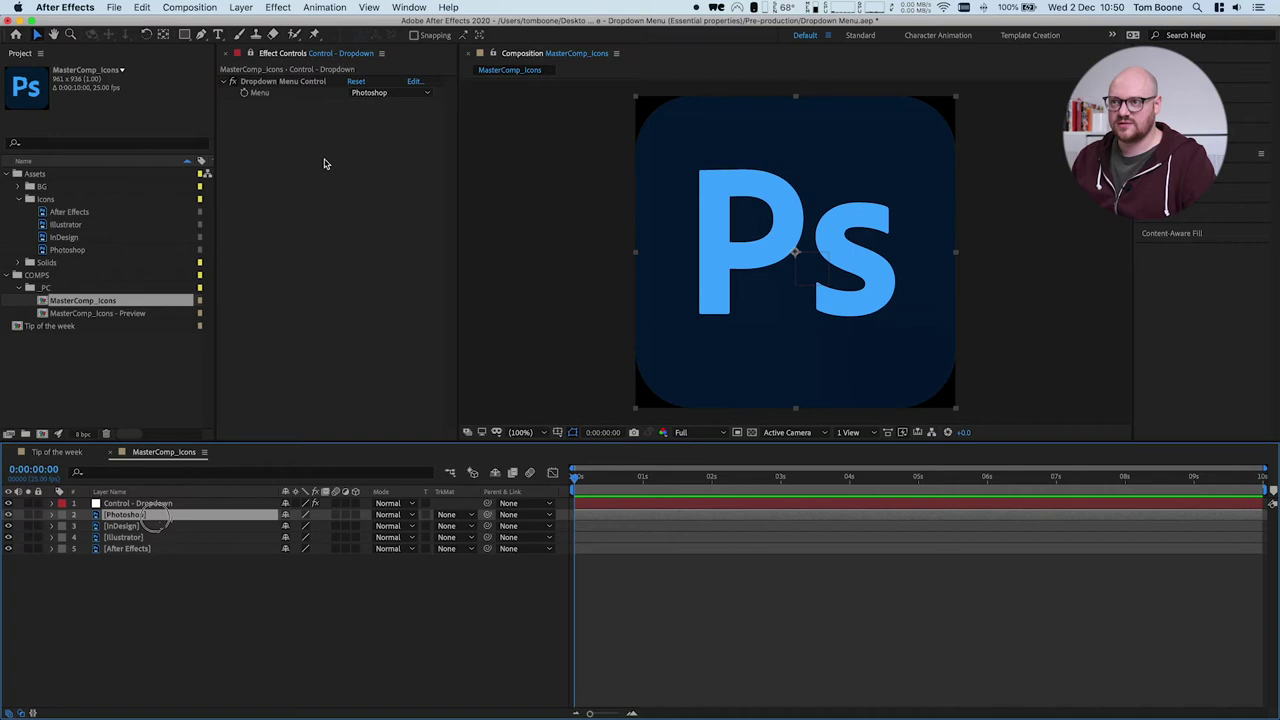
click(52, 515)
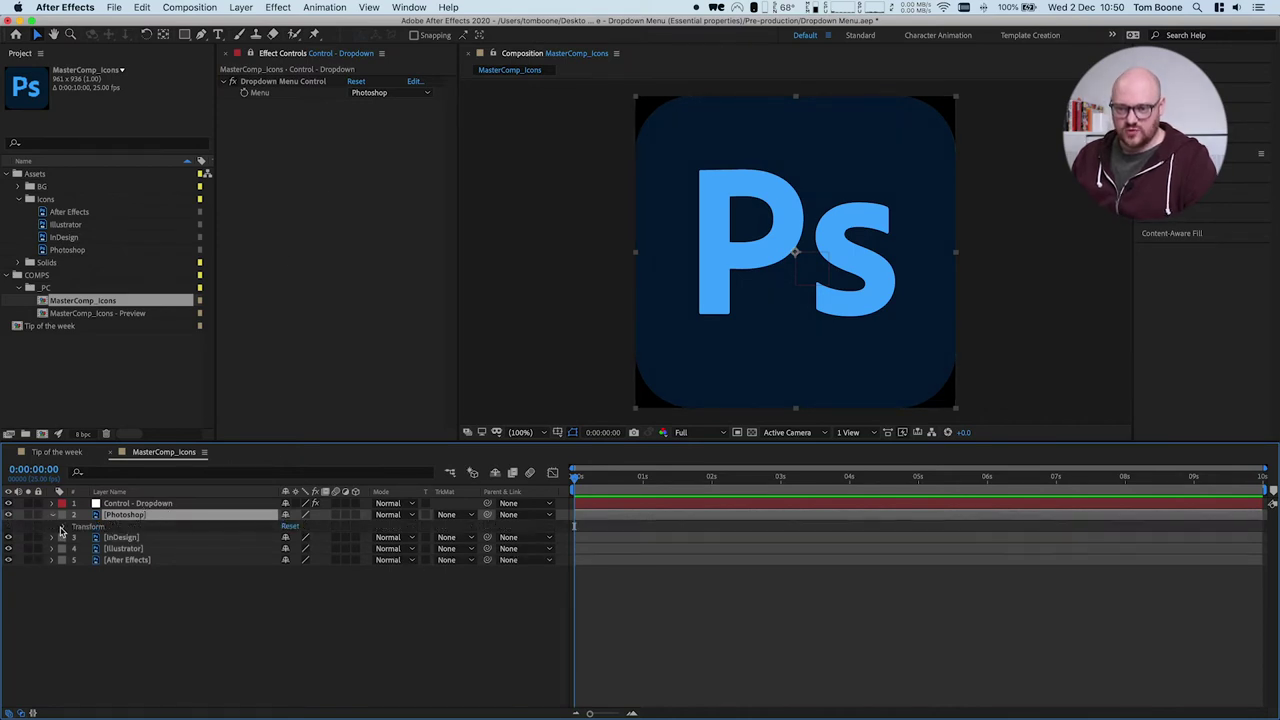
click(63, 527)
click(113, 583)
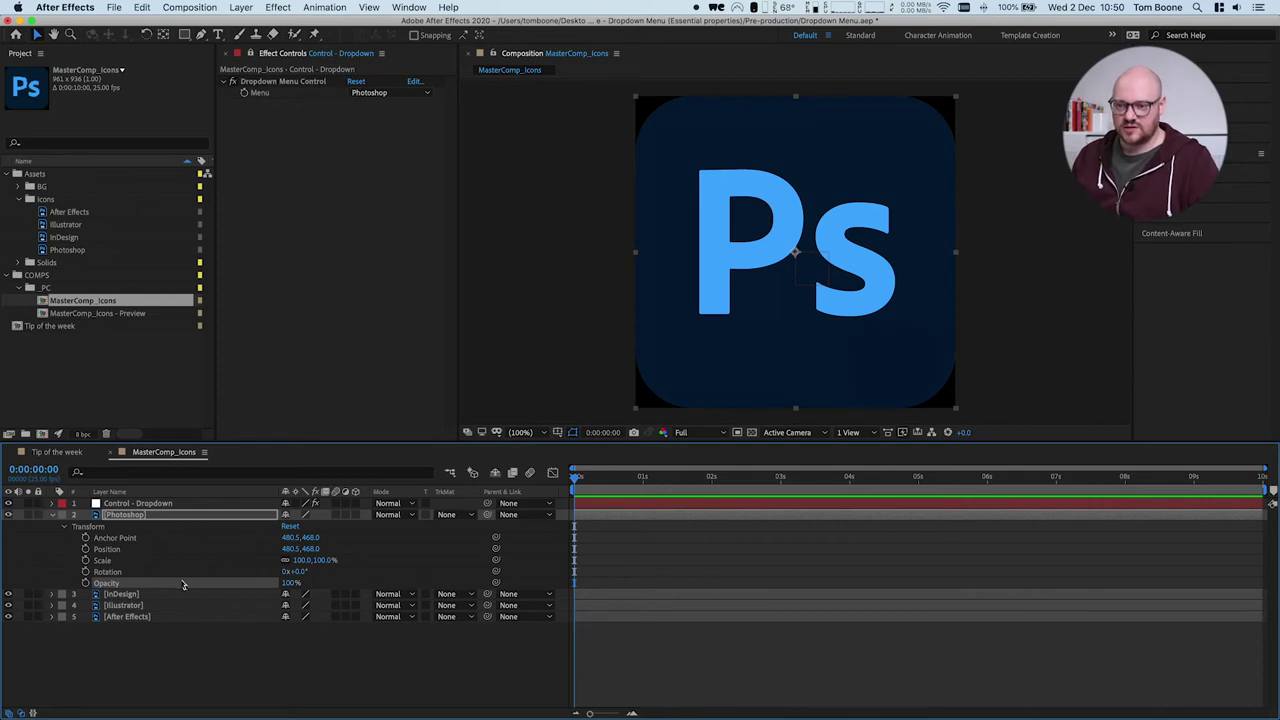
click(334, 7)
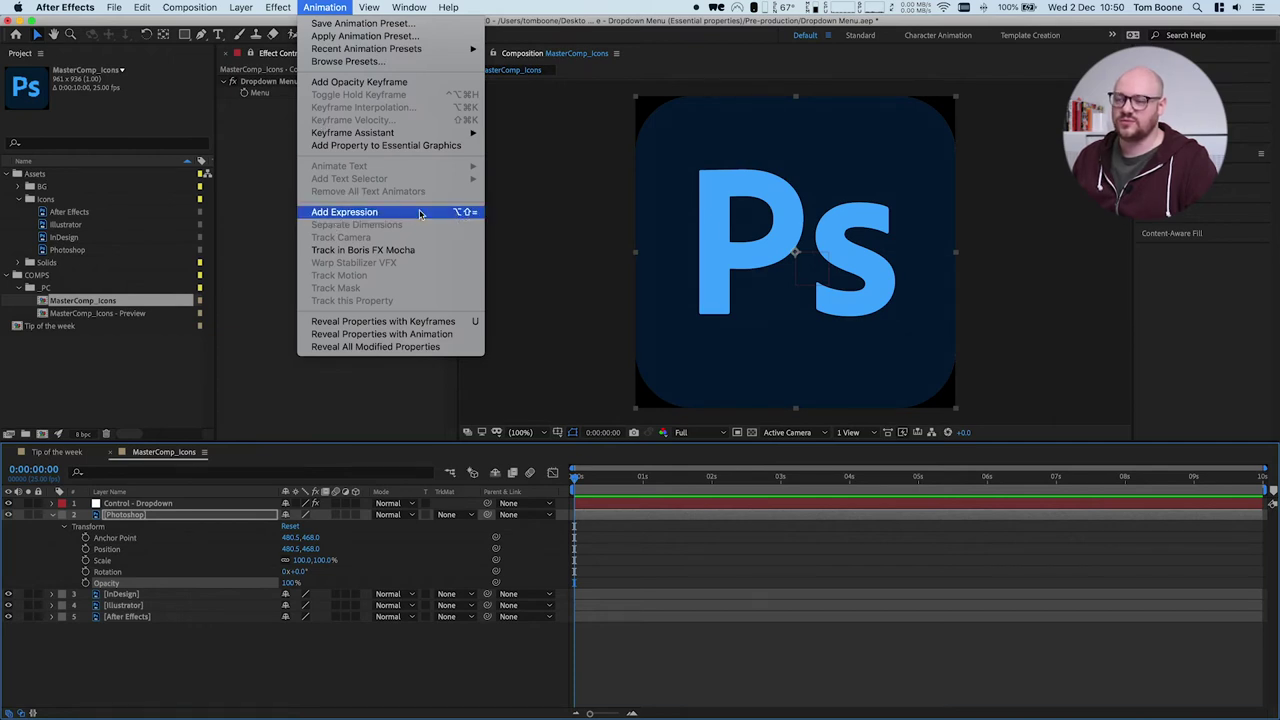
click(218, 578)
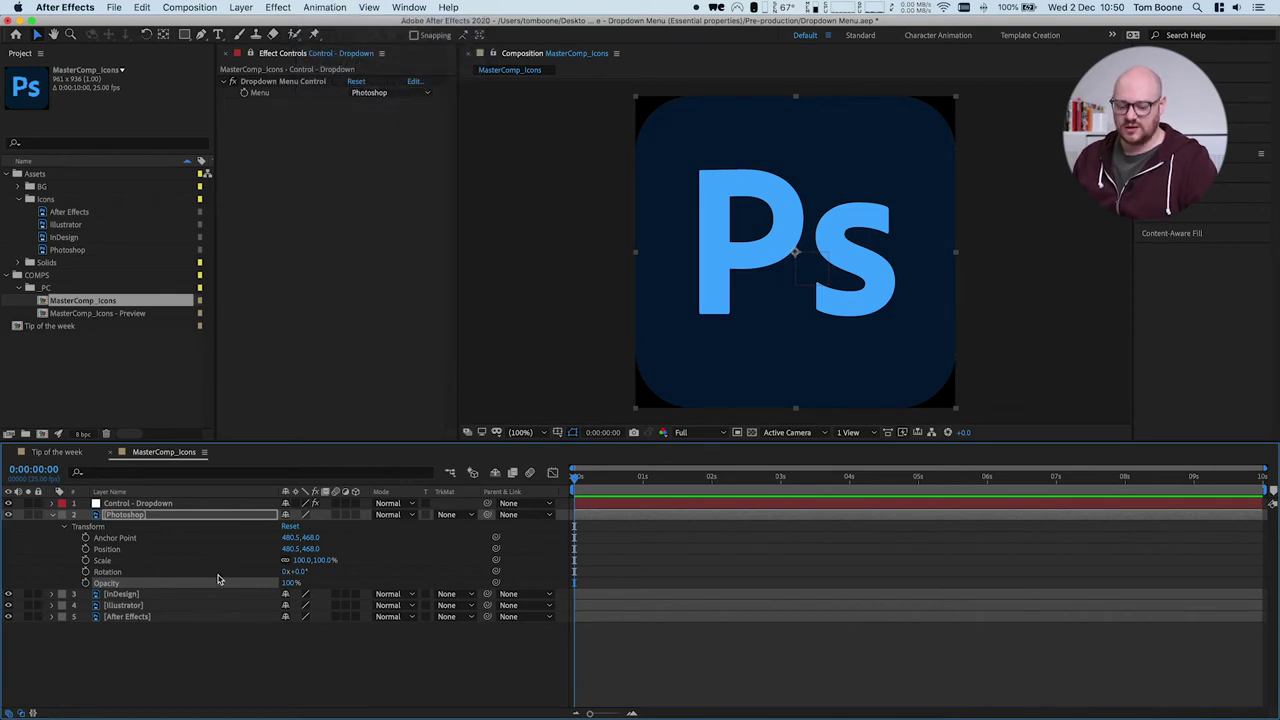
alt+click(86, 585)
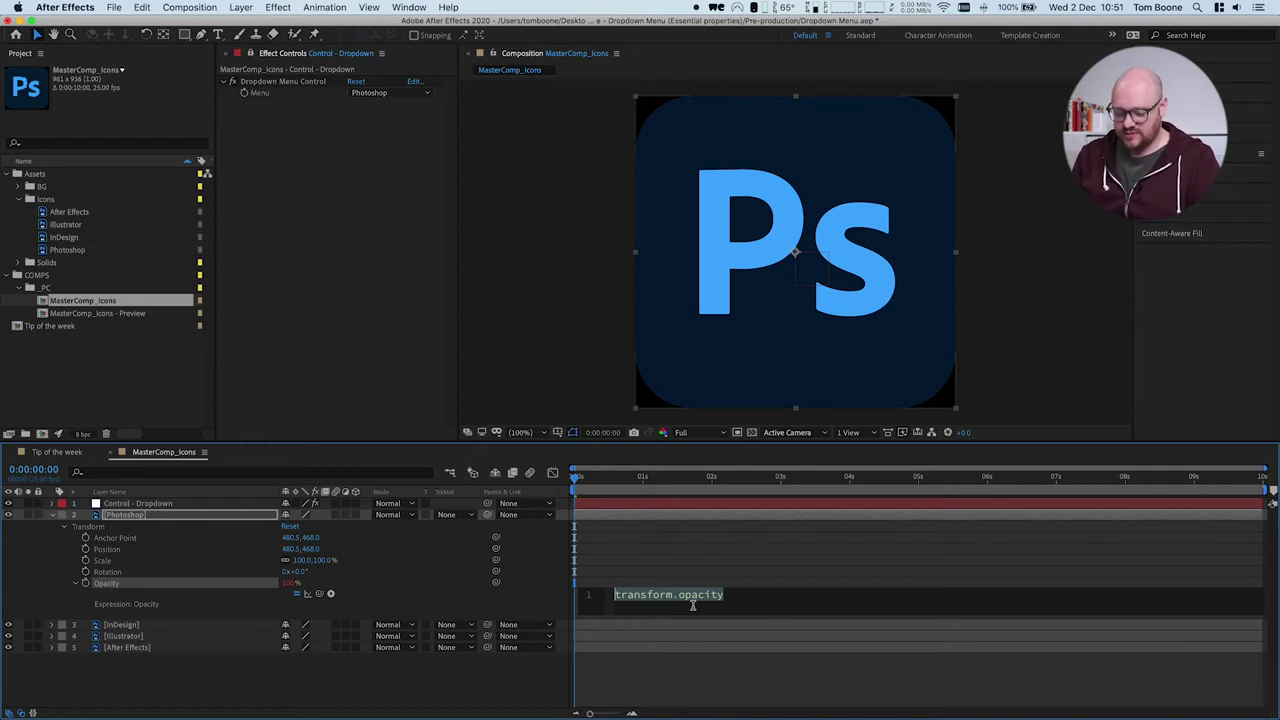
Step: Begin the Photoshop opacity expression with an if condition testing whether the Control - Dropdown effect's Menu property equals 1
text(if)
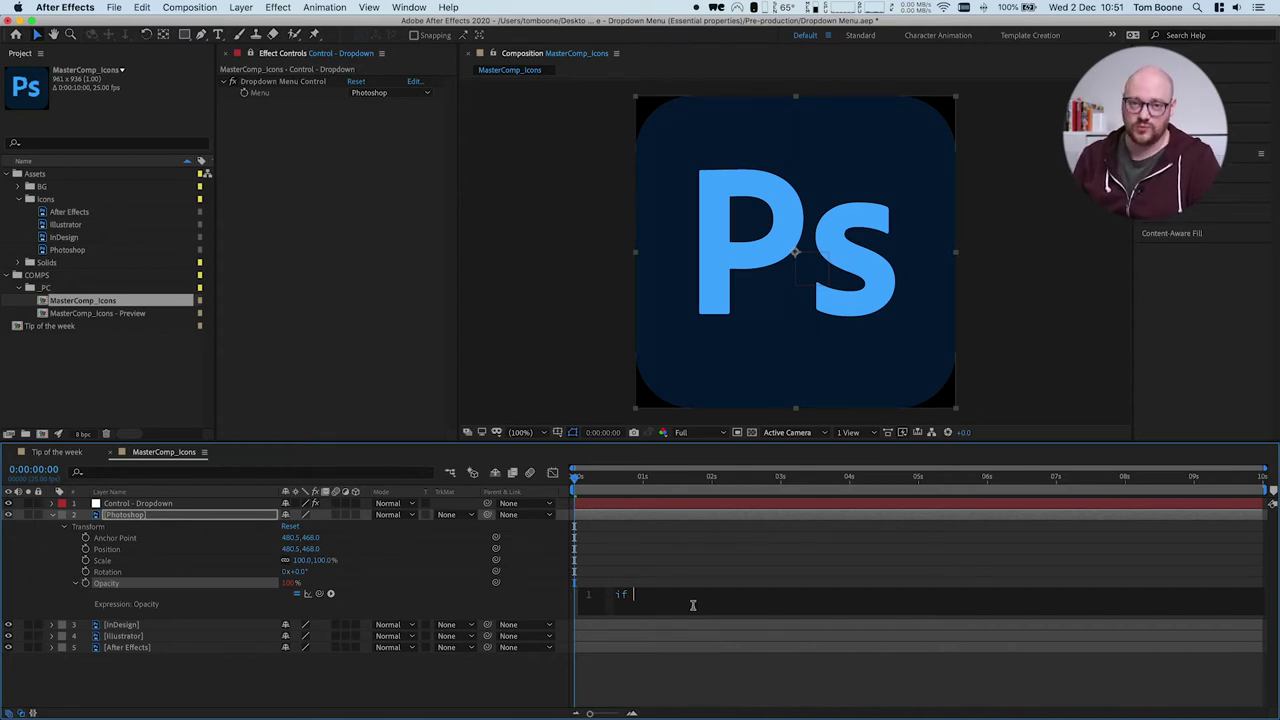
text(()
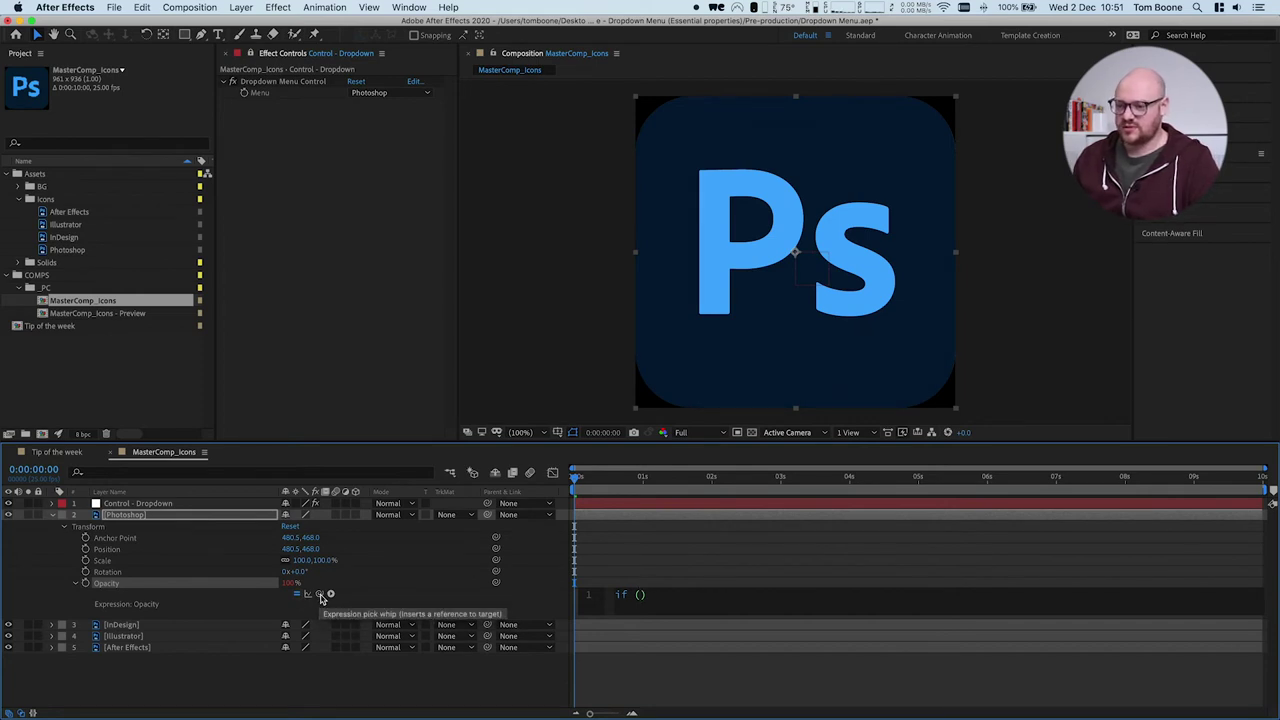
drag(318, 596, 273, 94)
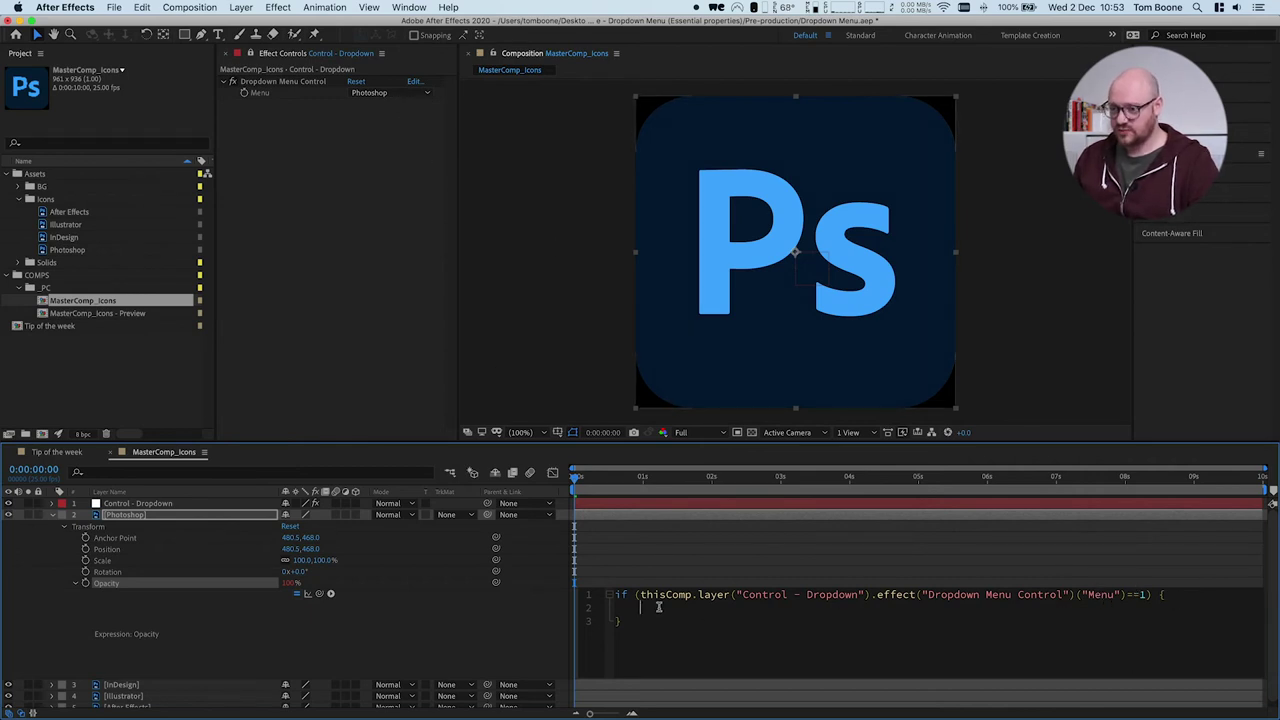
Step: Complete the Photoshop opacity expression to return 100 when true and else 0, and test it by switching the menu to InDesign
text(100)
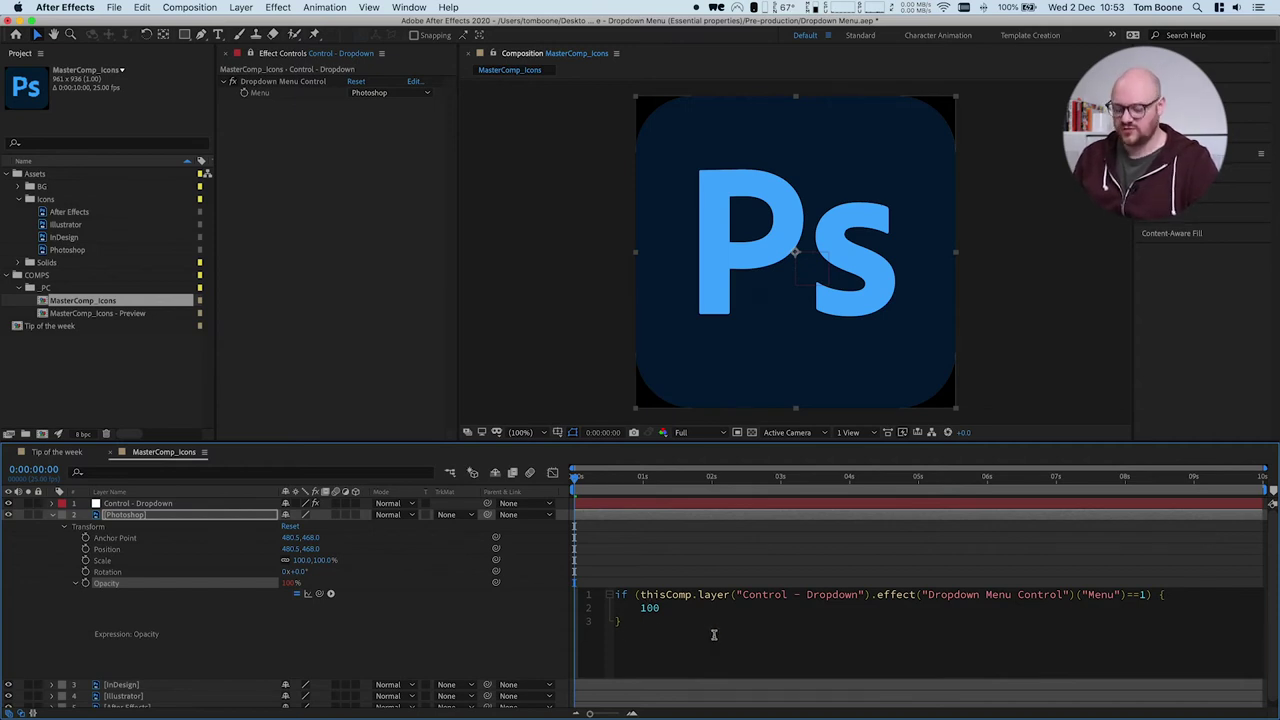
text(else)
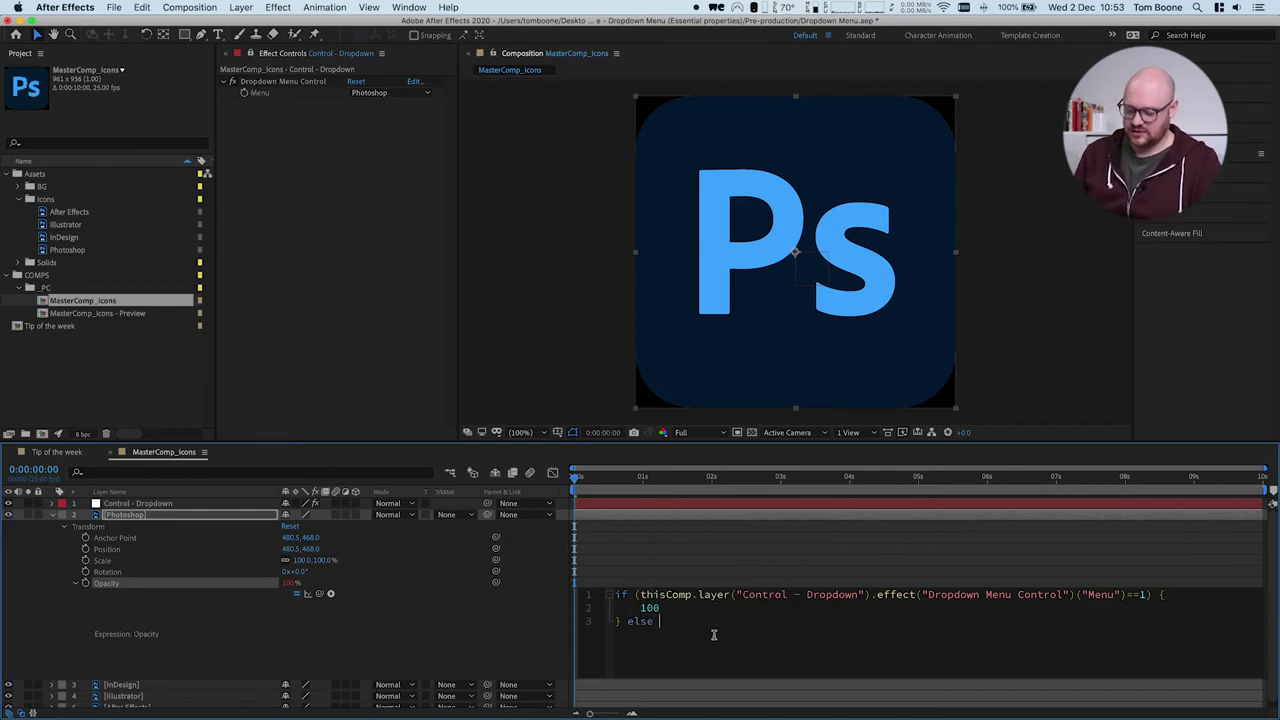
text( {)
key(Return)
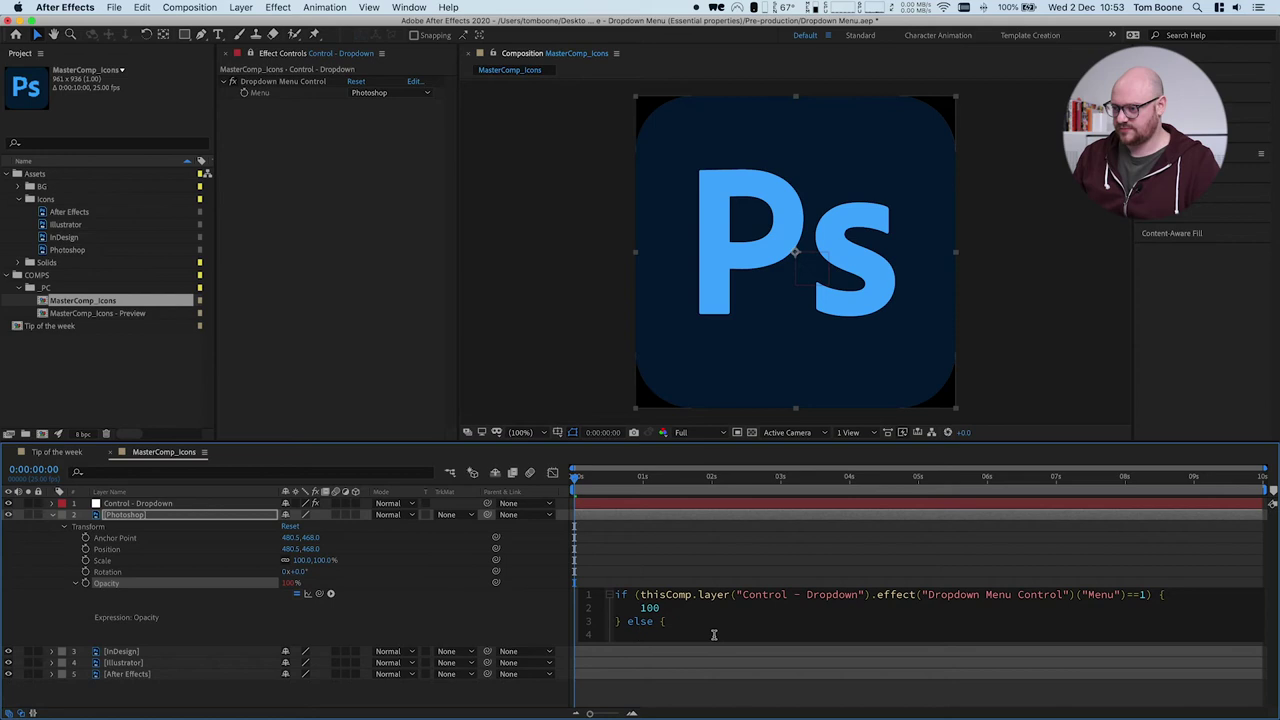
drag(699, 643, 710, 690)
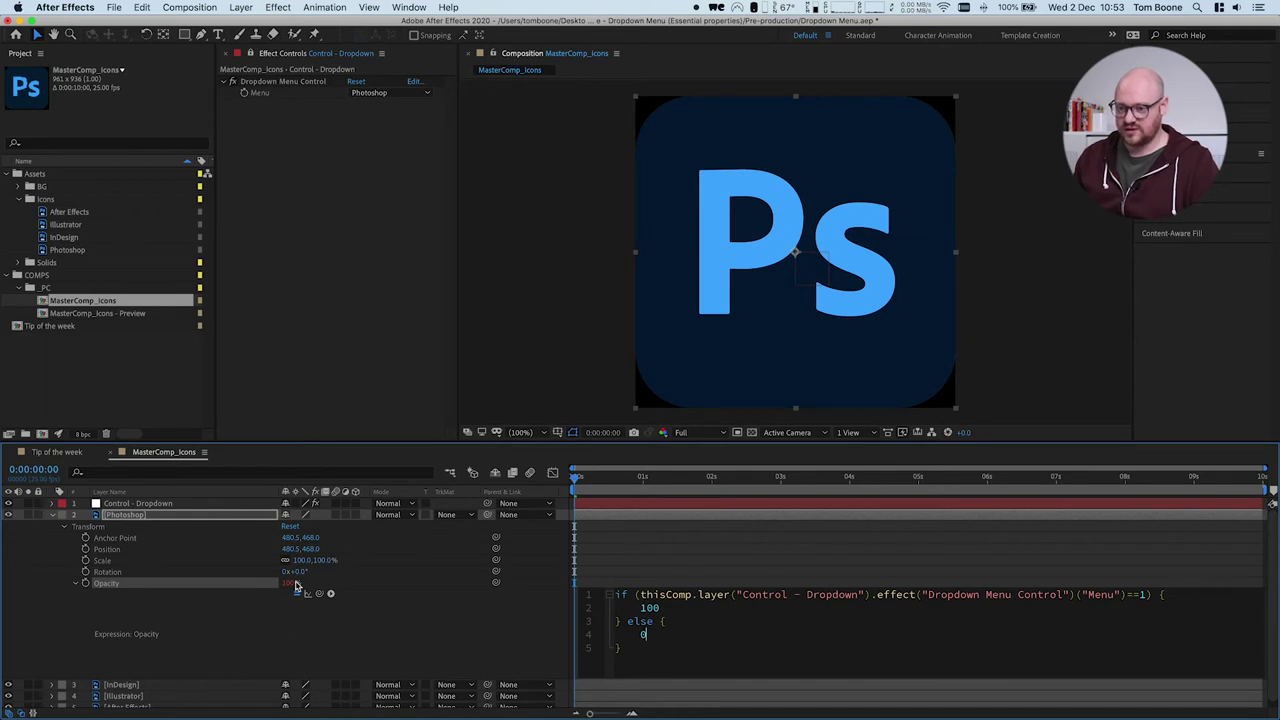
click(756, 574)
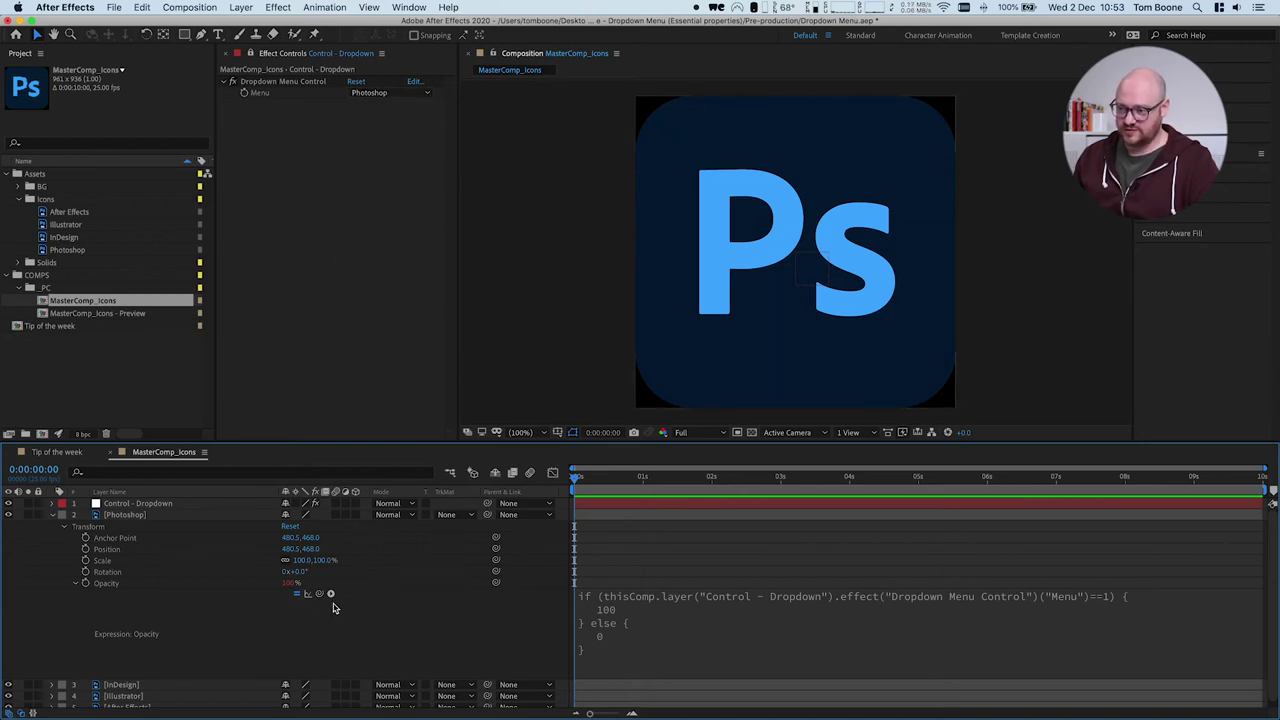
click(385, 93)
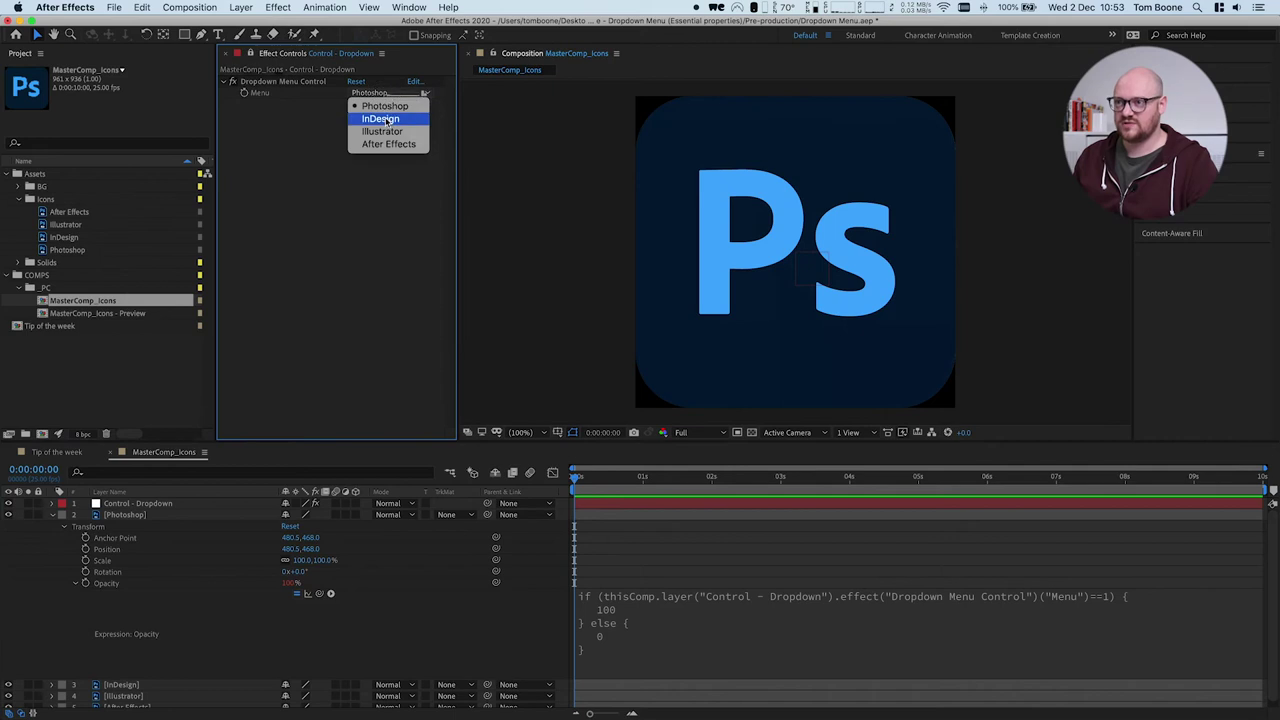
click(380, 119)
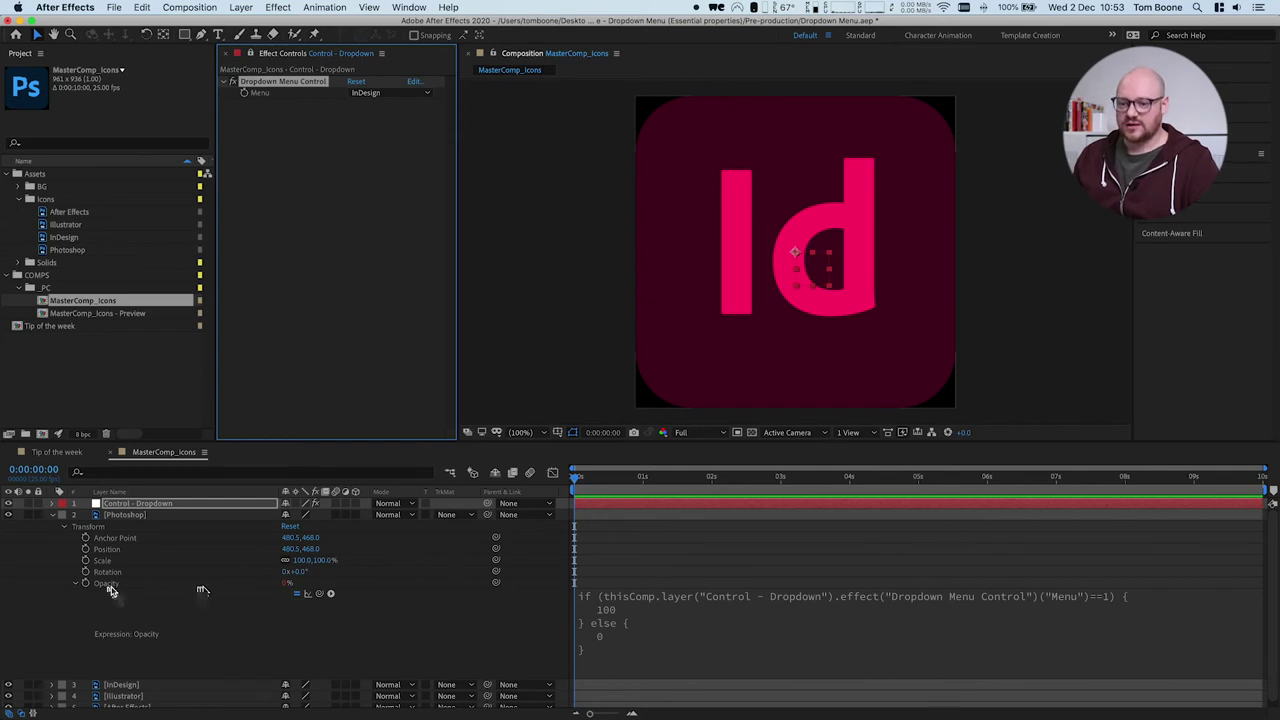
Step: Copy the Photoshop layer's opacity expression and paste it as an expression on the InDesign layer's Opacity
click(755, 616)
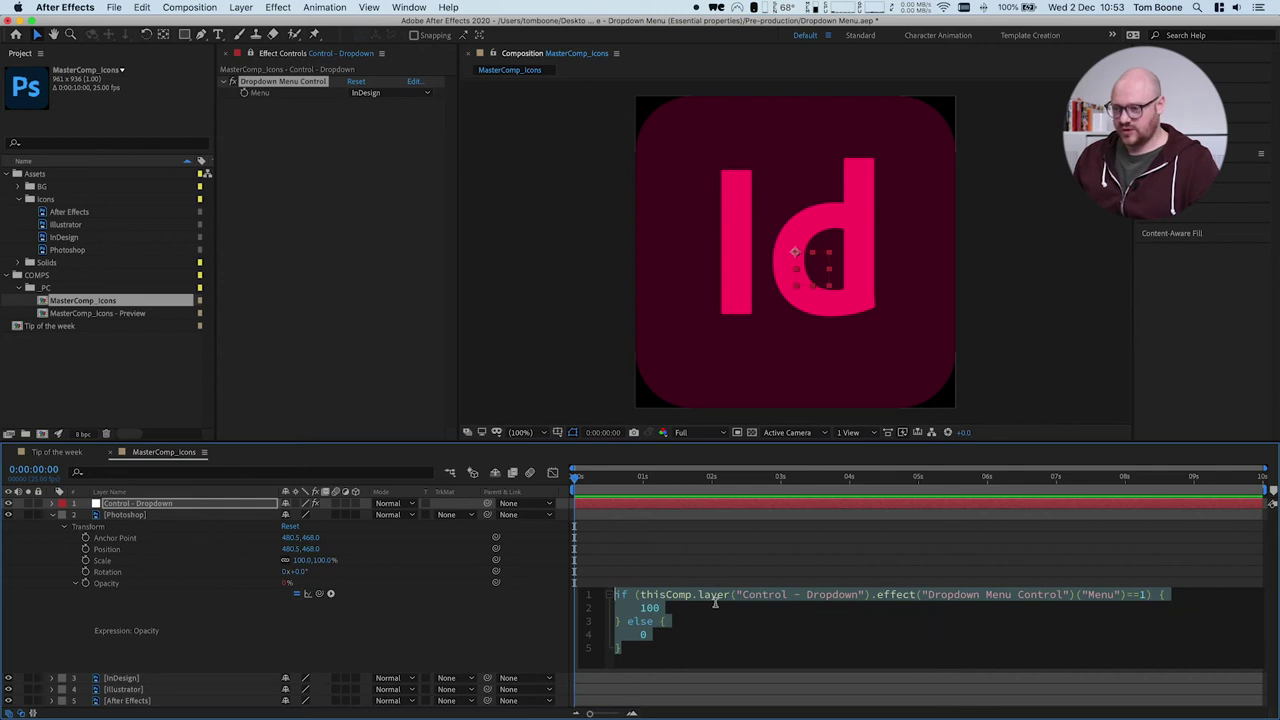
click(128, 680)
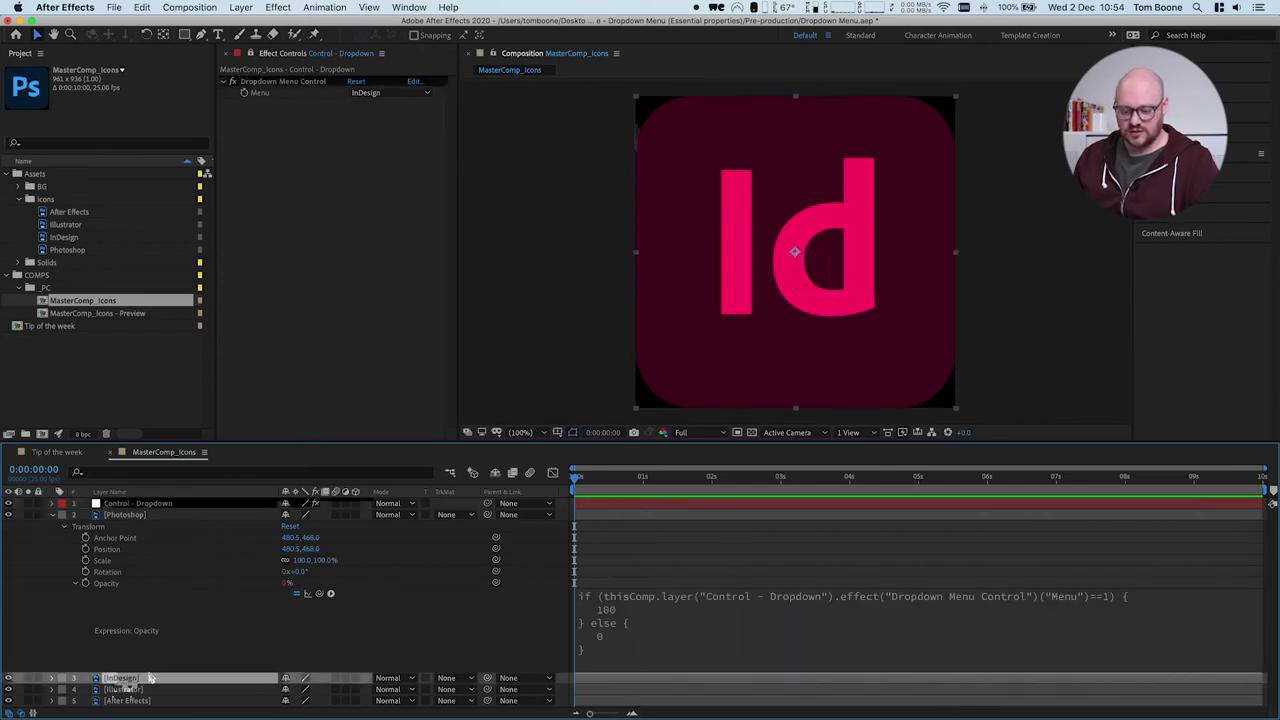
key(t)
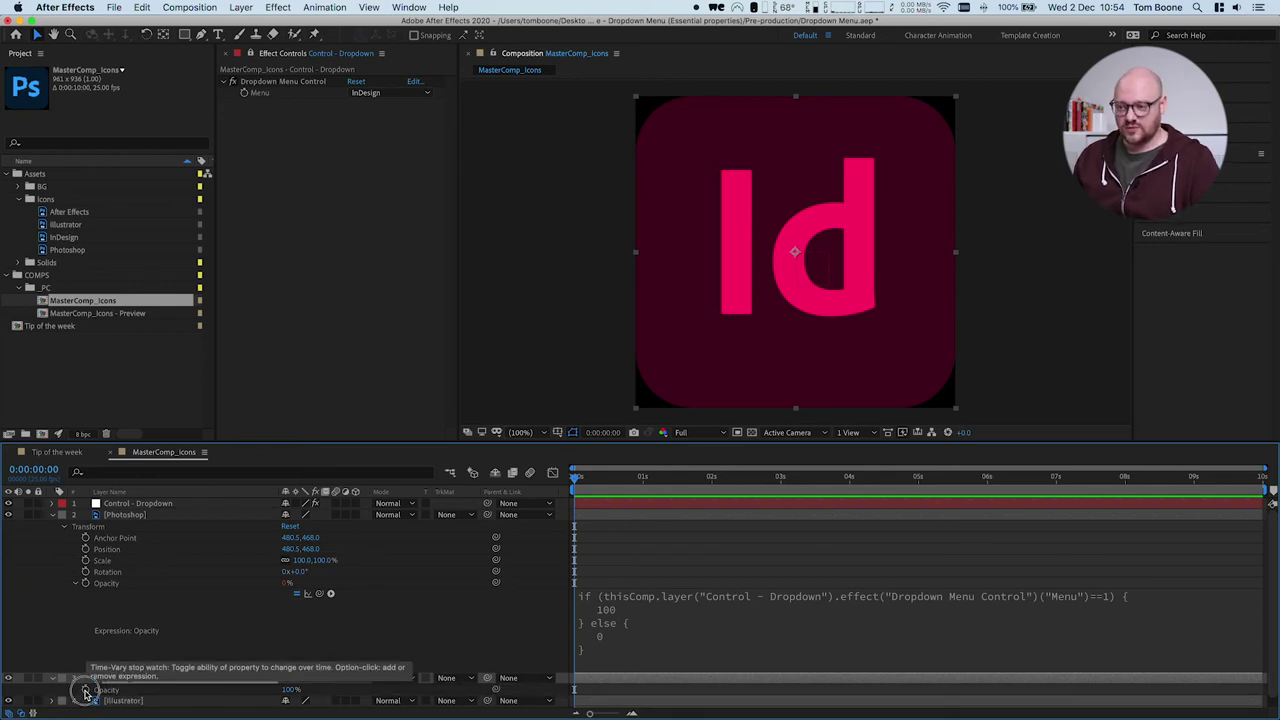
mouse_move(599, 706)
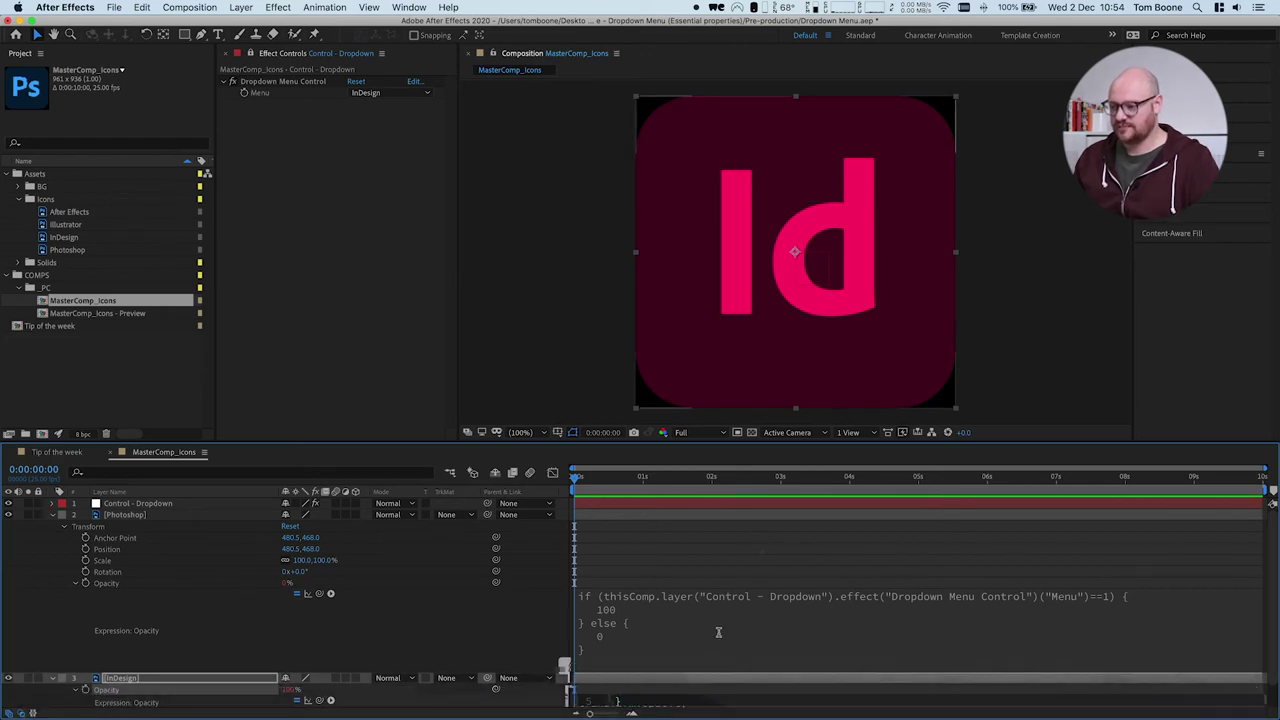
Step: Change the InDesign opacity expression's condition so the Menu value is compared with 2, and apply it
scroll(706, 623, down, 2)
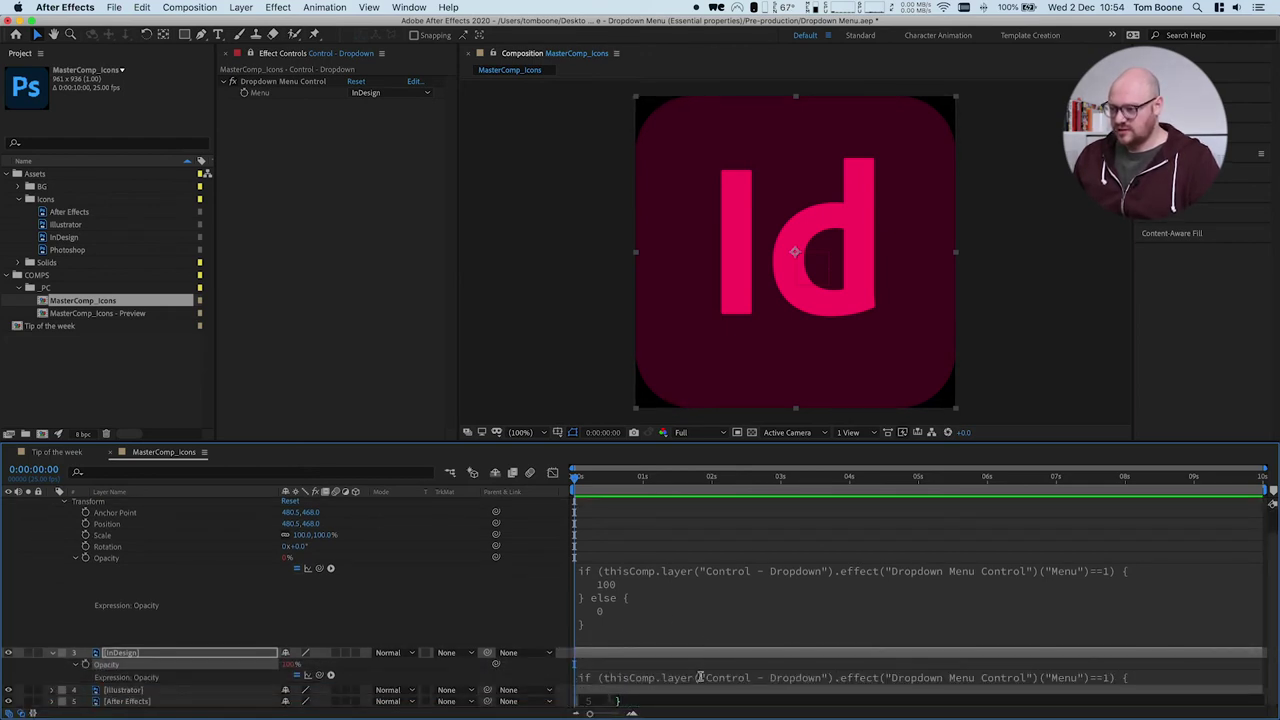
click(700, 678)
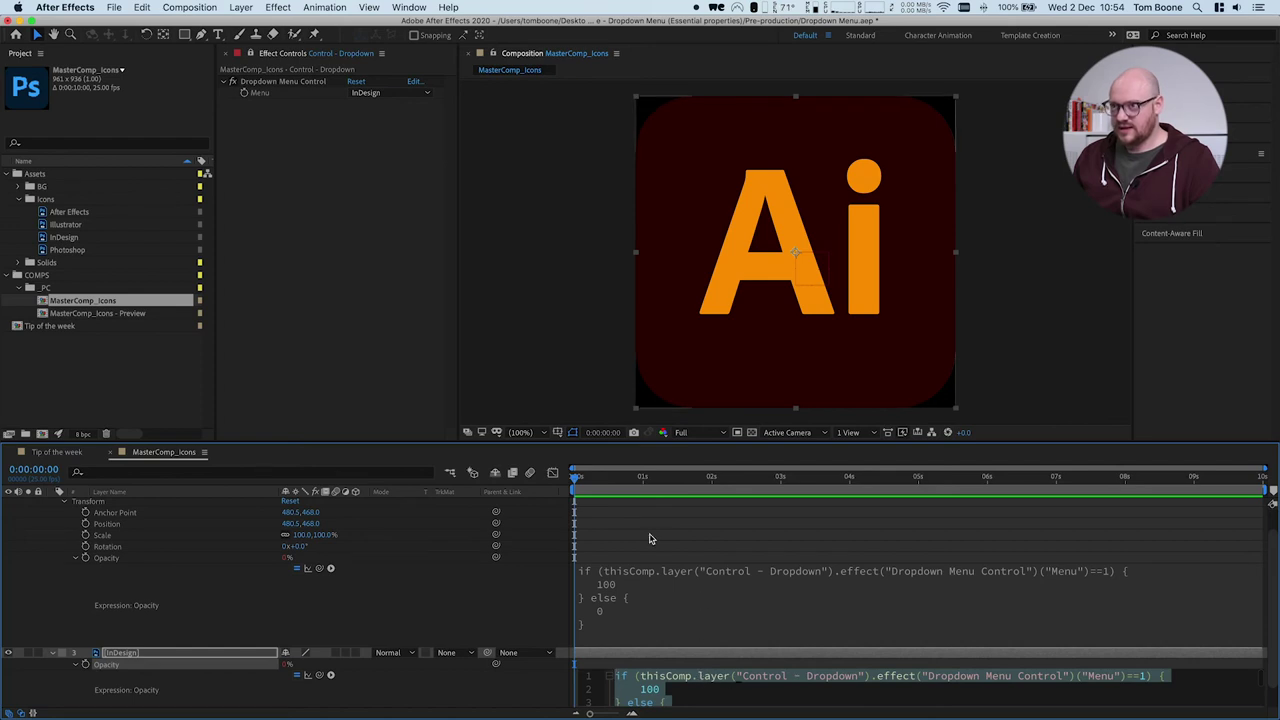
scroll(212, 666, down, 2)
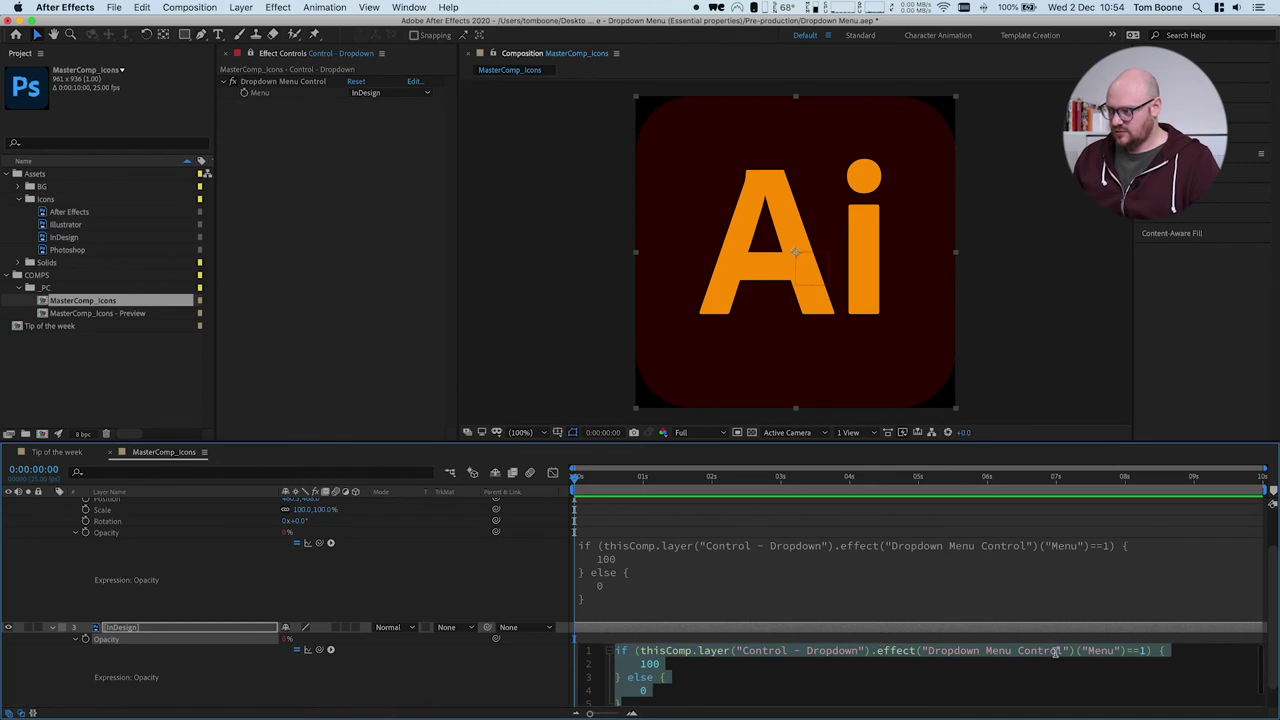
click(1121, 651)
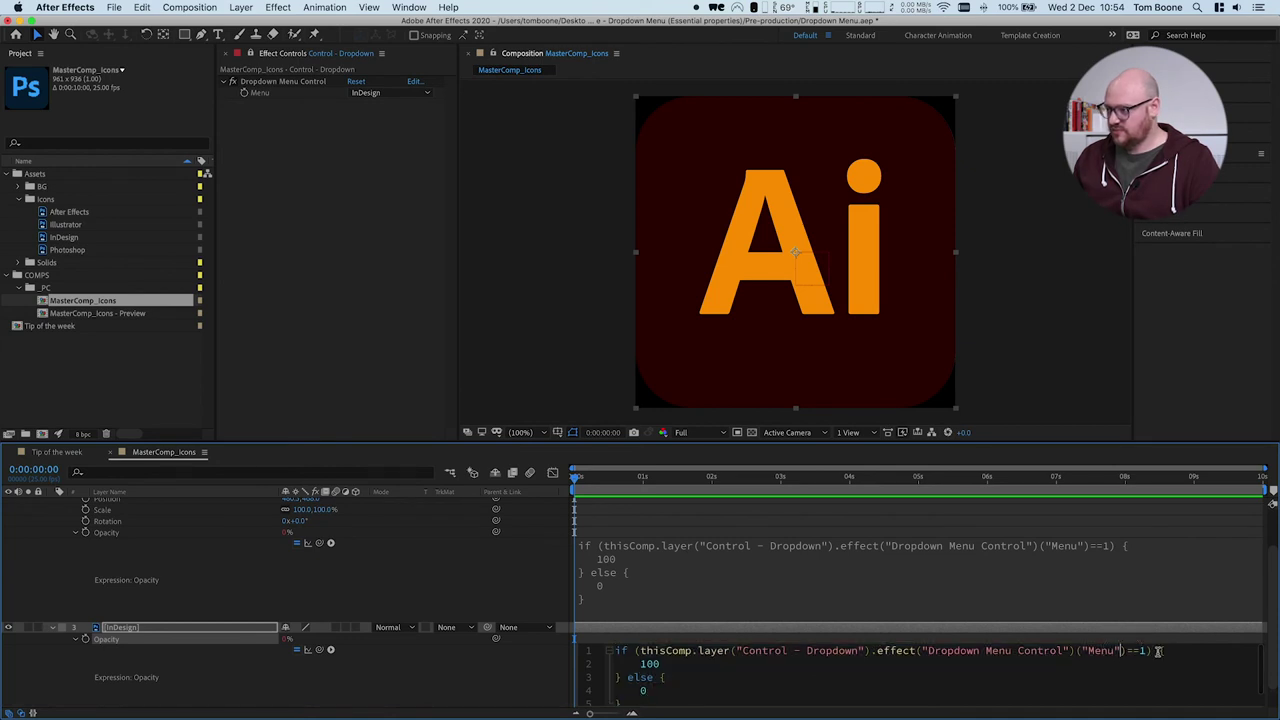
double_click(1140, 651)
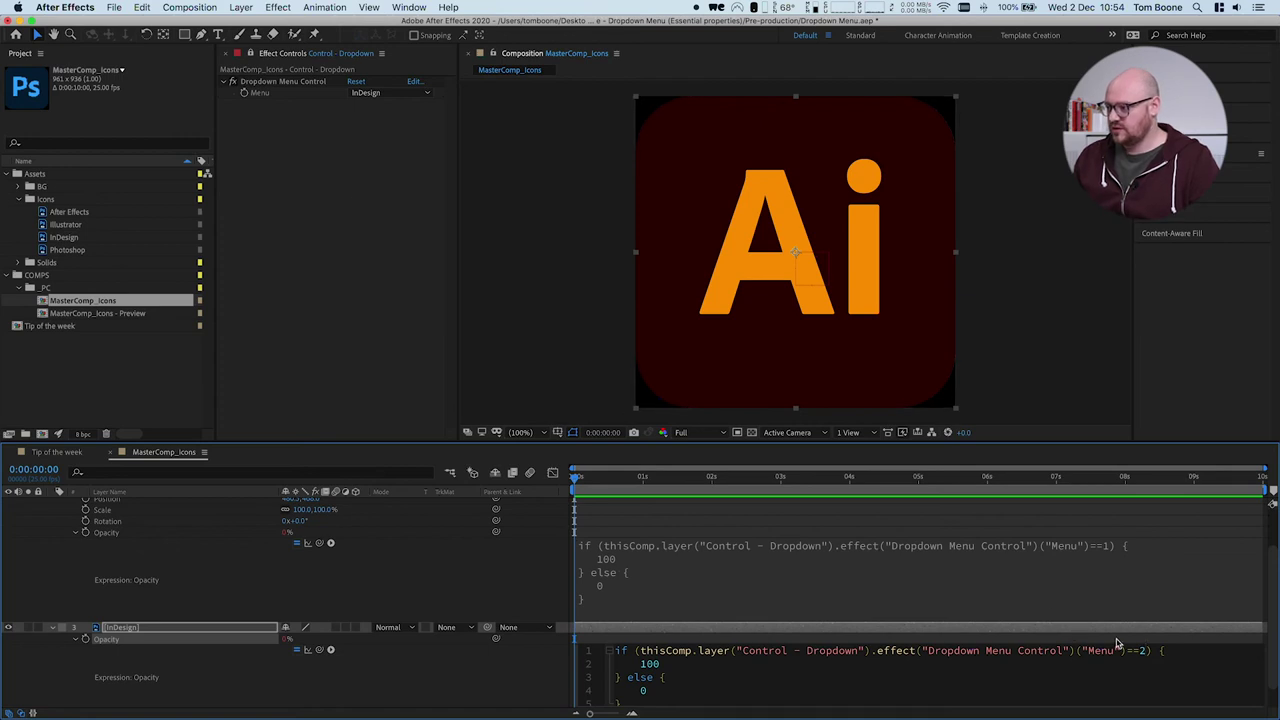
text(2)
click(1088, 638)
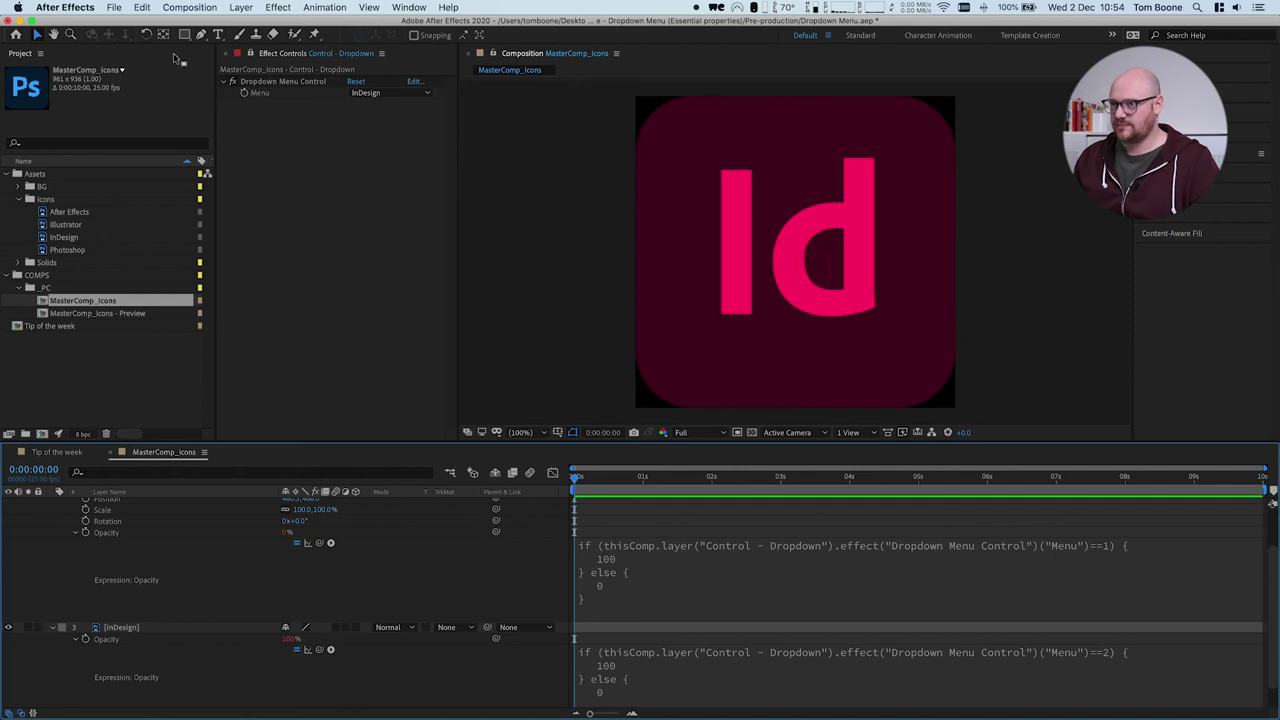
Step: Test the opacity expressions by switching the dropdown menu to Photoshop, InDesign, After Effects and back to Photoshop
click(355, 92)
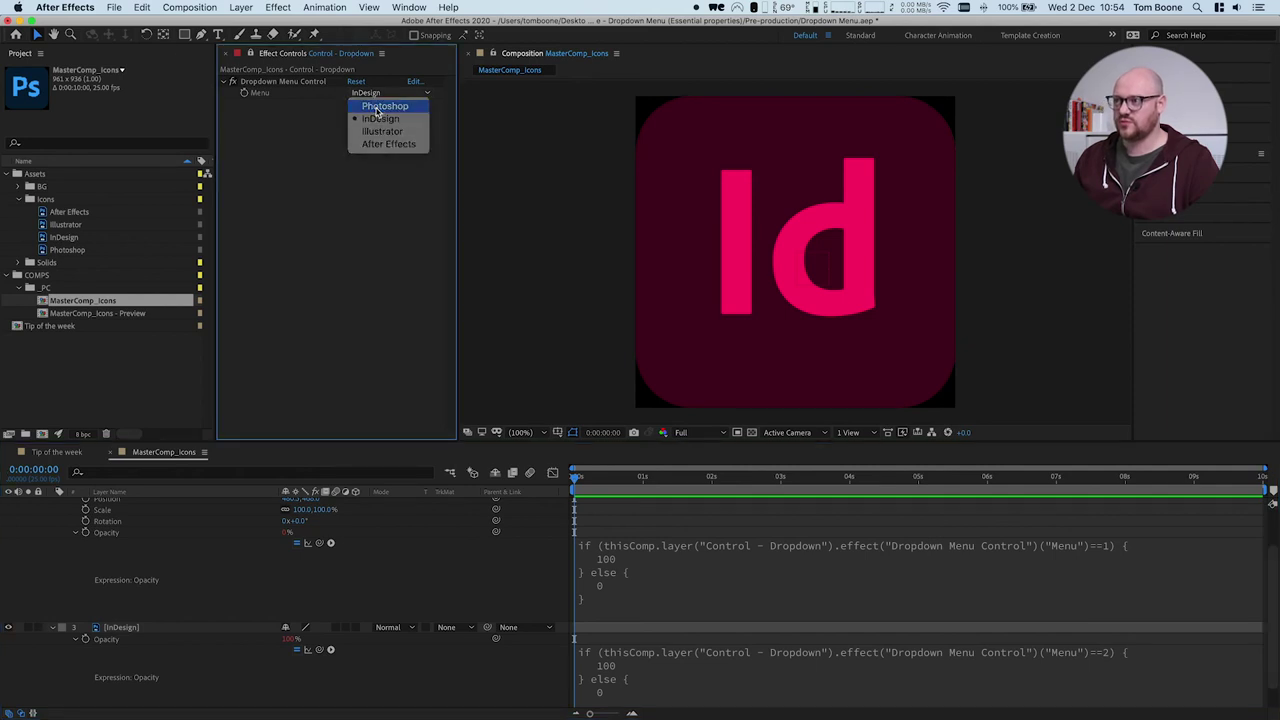
click(372, 104)
click(367, 93)
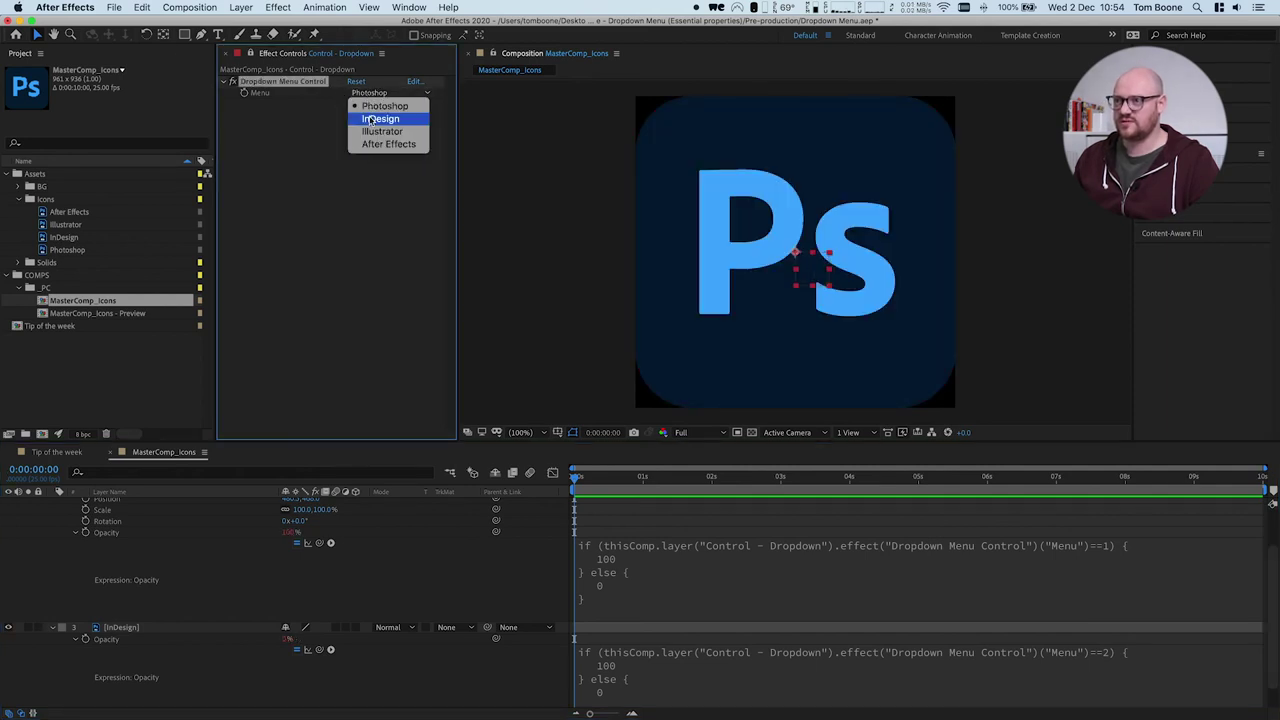
click(369, 121)
click(375, 93)
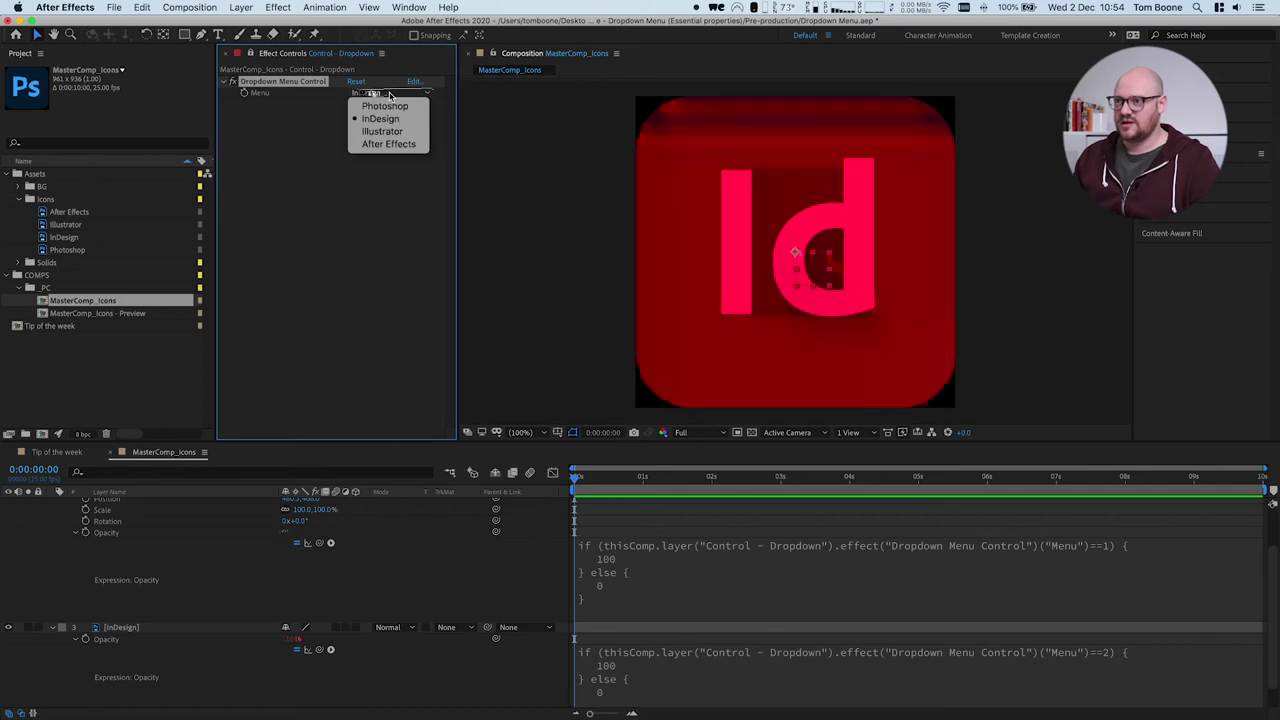
click(388, 144)
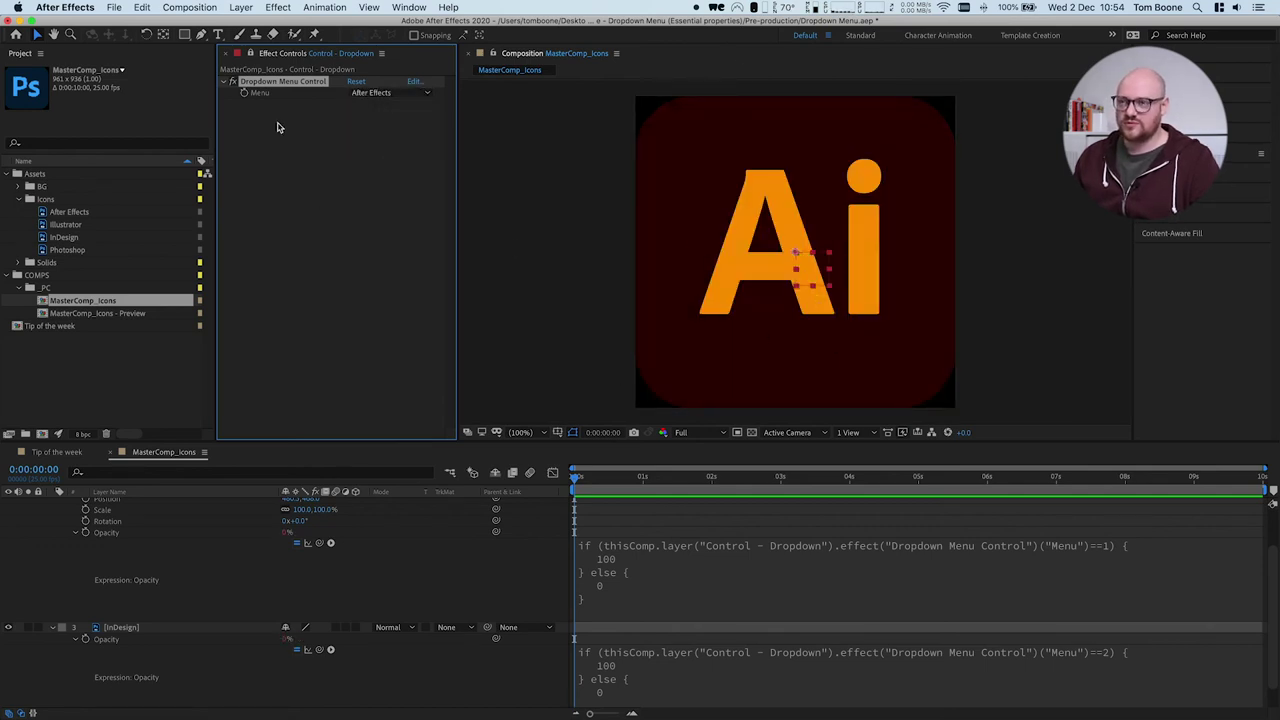
click(372, 93)
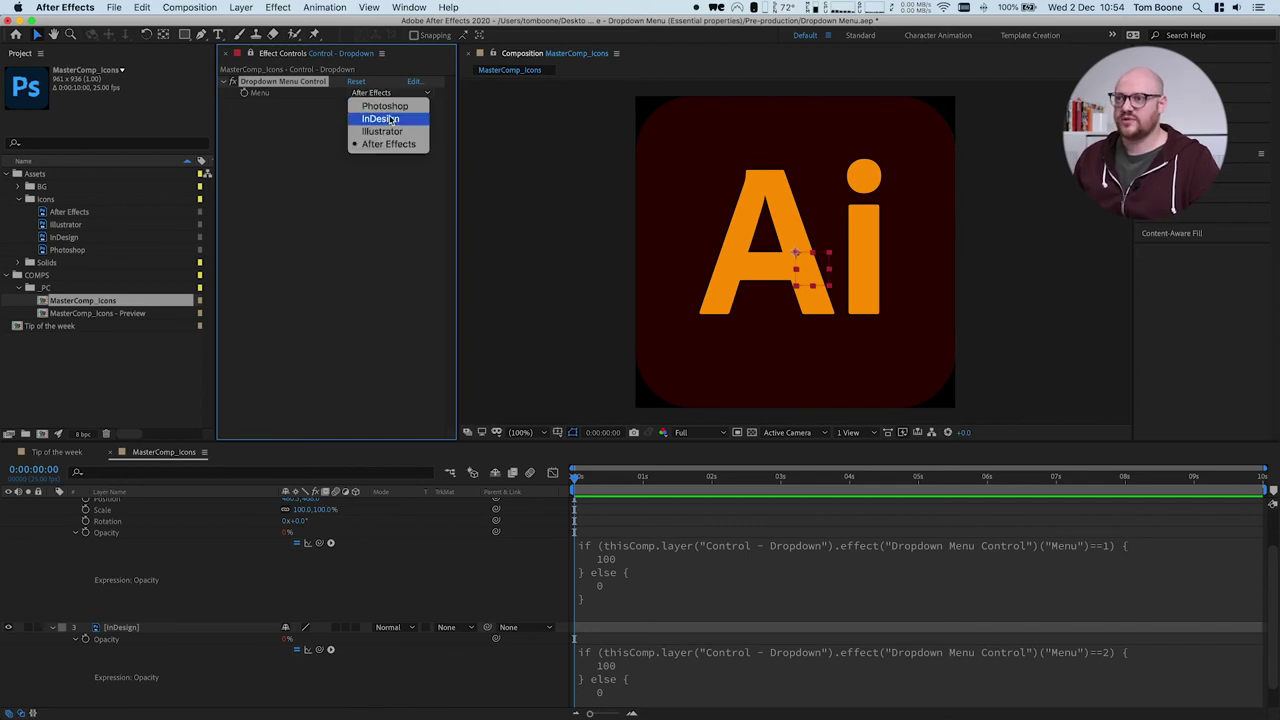
click(388, 106)
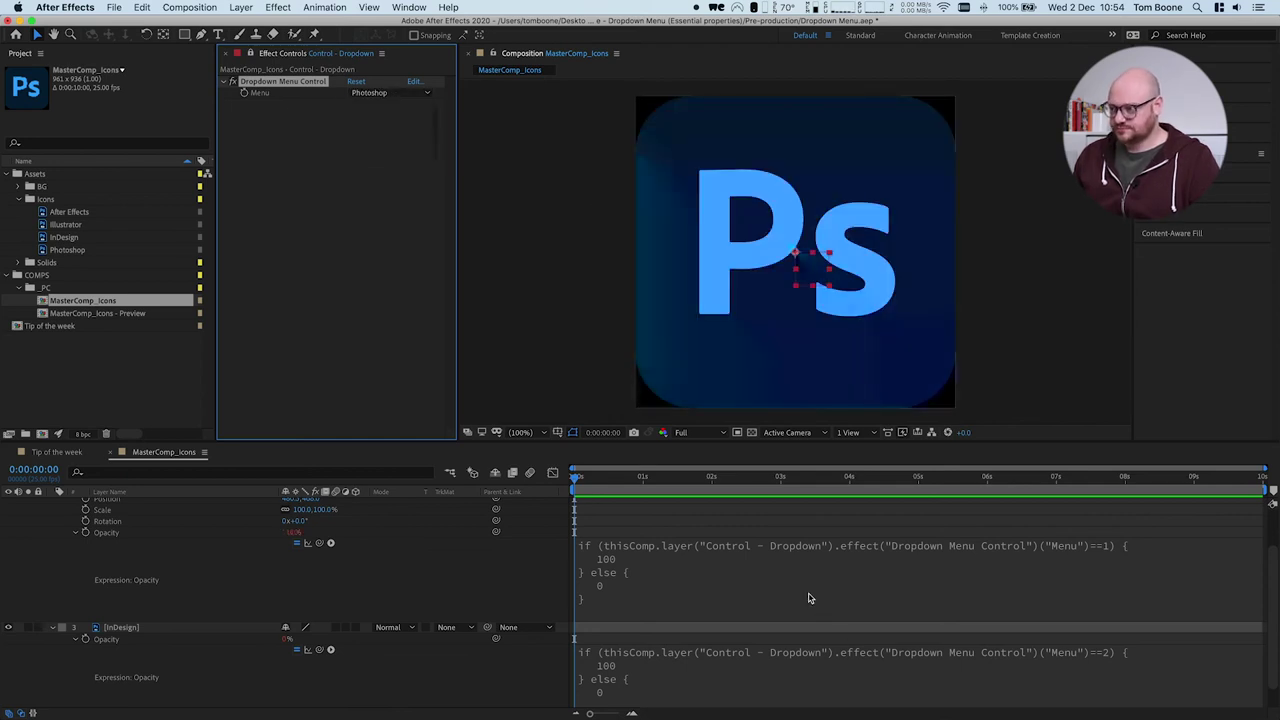
Step: Reveal the Illustrator layer's Opacity, enable an expression on it and paste the copied if/else code
scroll(808, 597, down, 2)
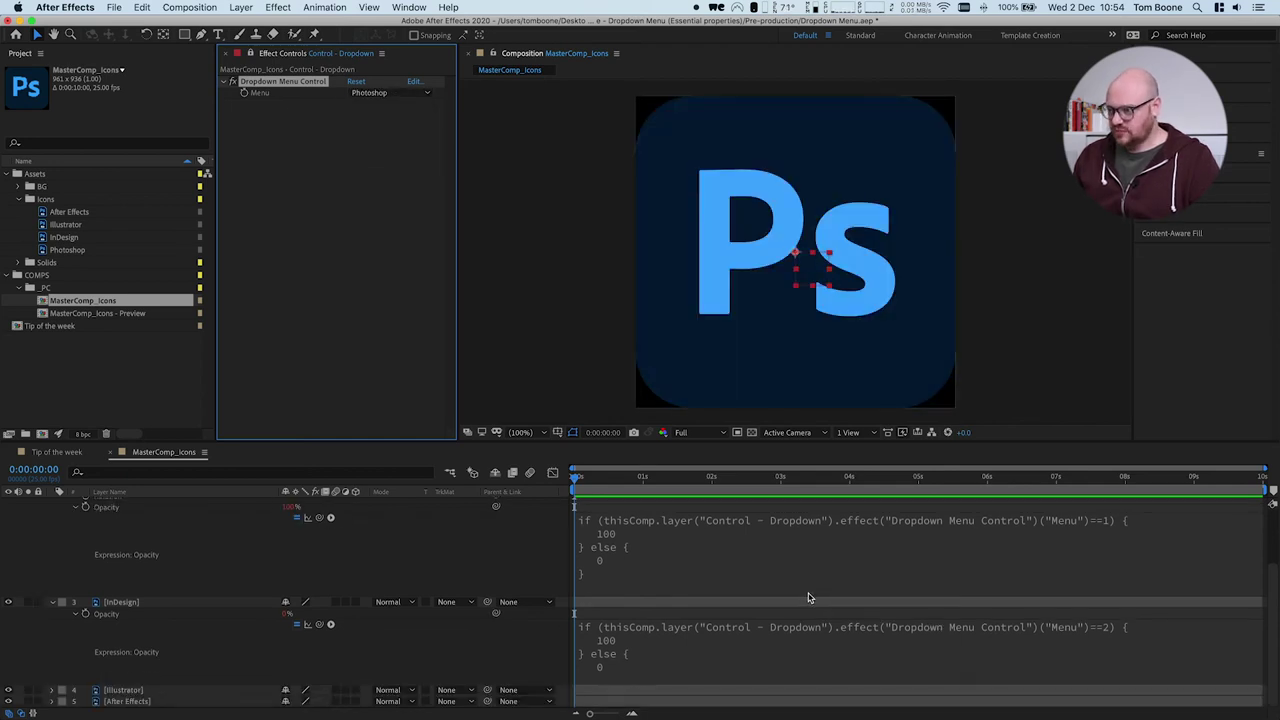
click(53, 691)
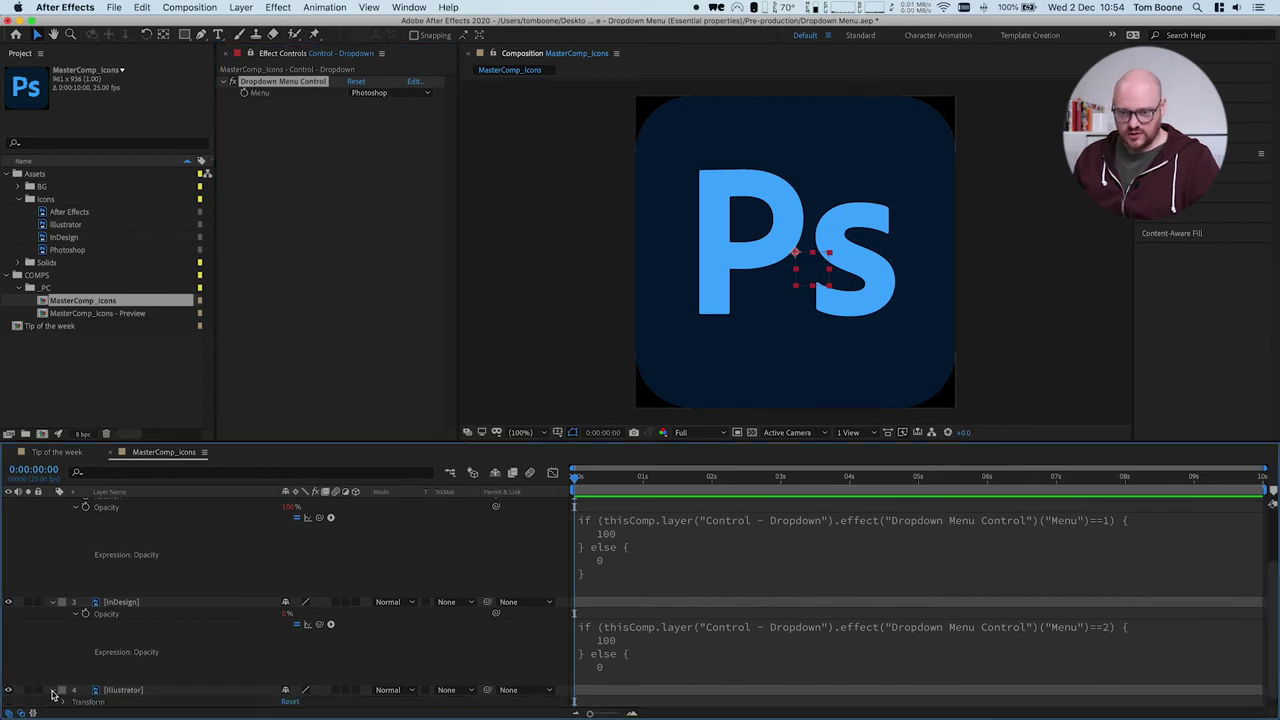
click(113, 691)
scroll(113, 695, down, 1)
key(t)
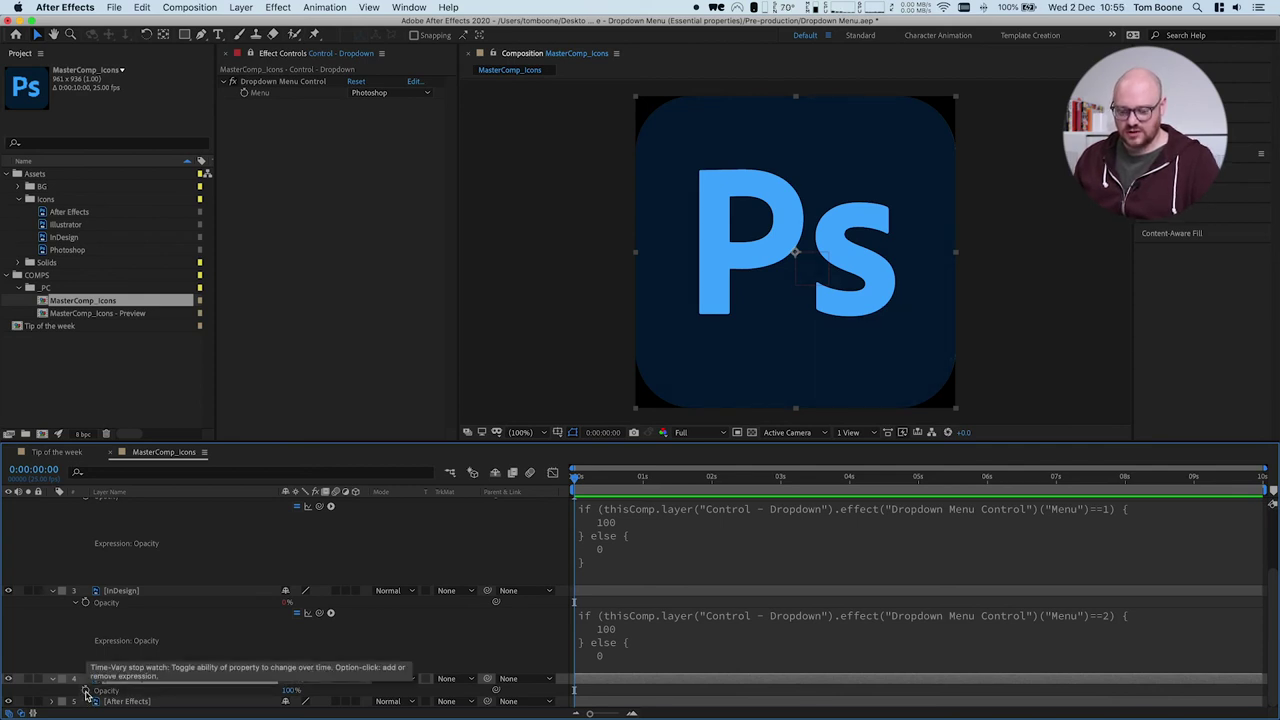
alt+click(86, 691)
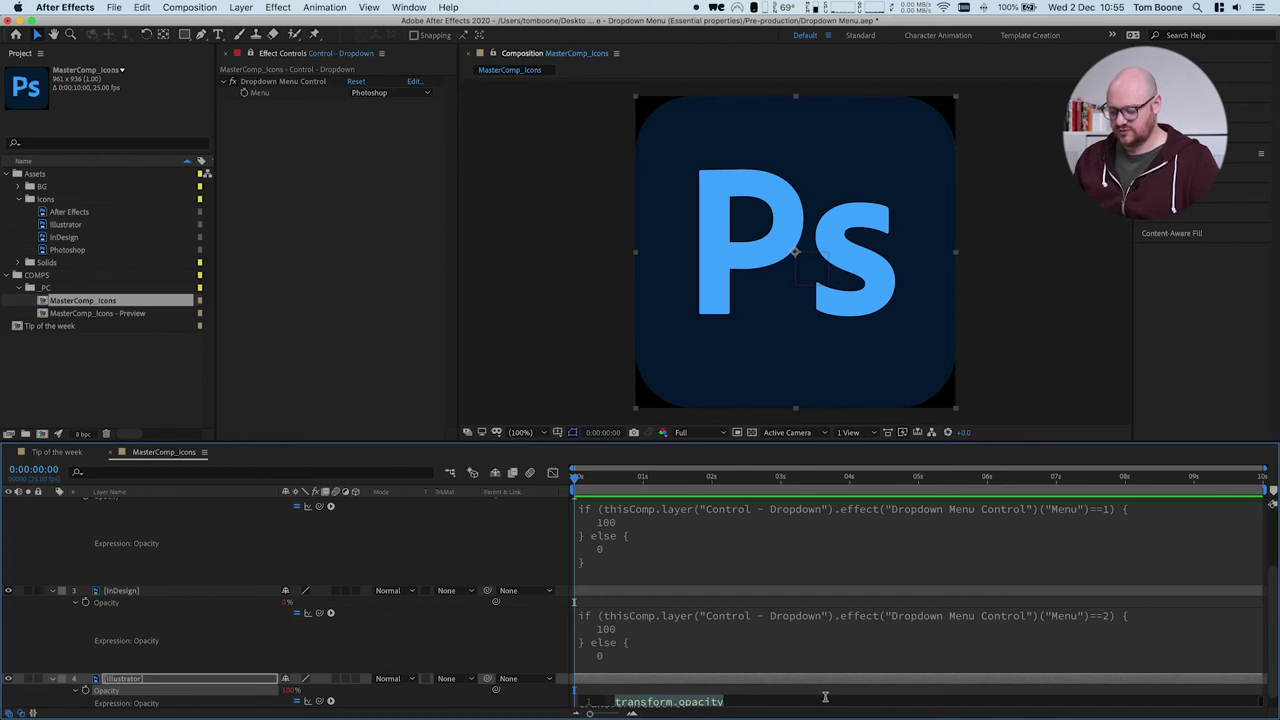
key(super+v)
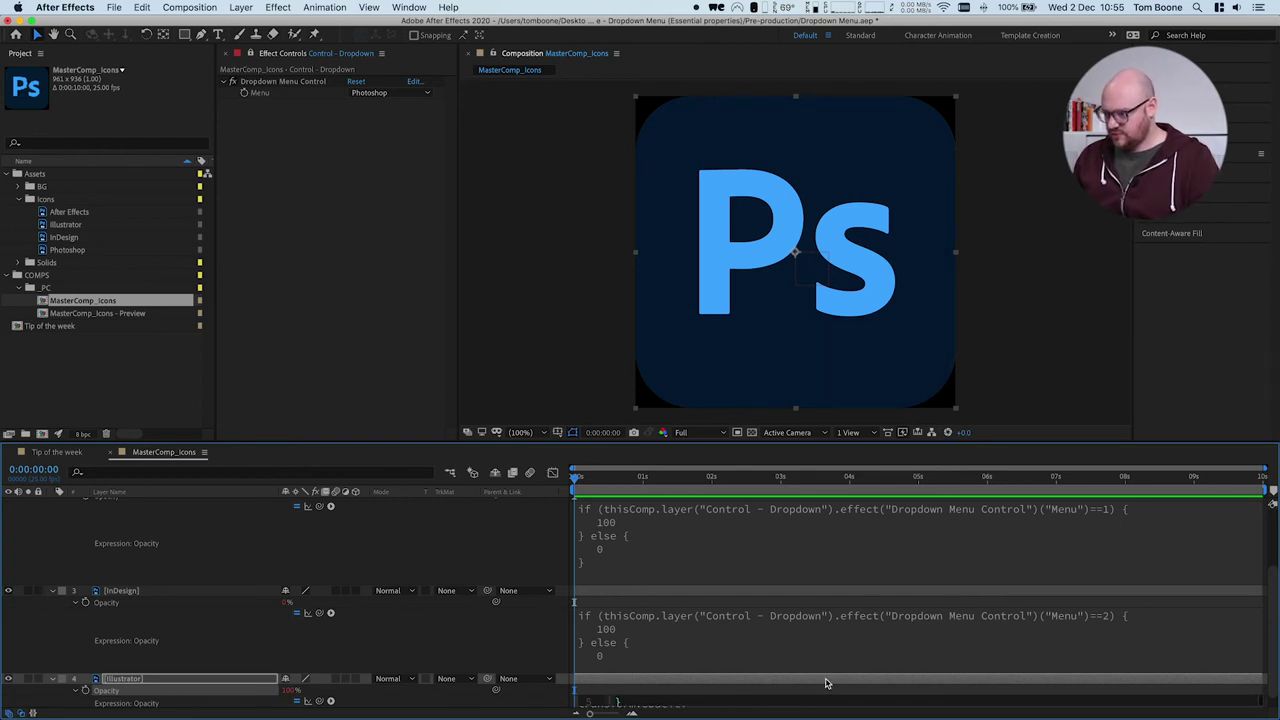
Step: Change the Illustrator opacity expression's condition so the Menu value is compared with 3, and apply it
scroll(826, 683, down, 1)
click(803, 690)
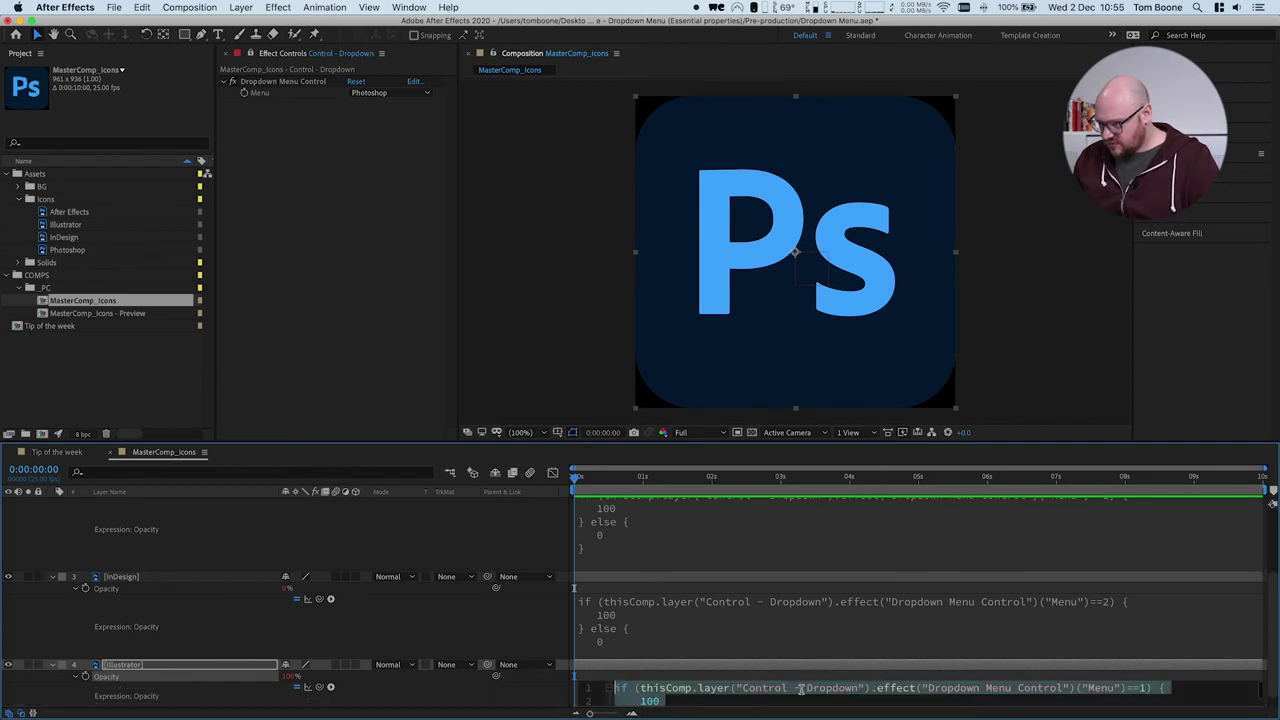
click(1144, 688)
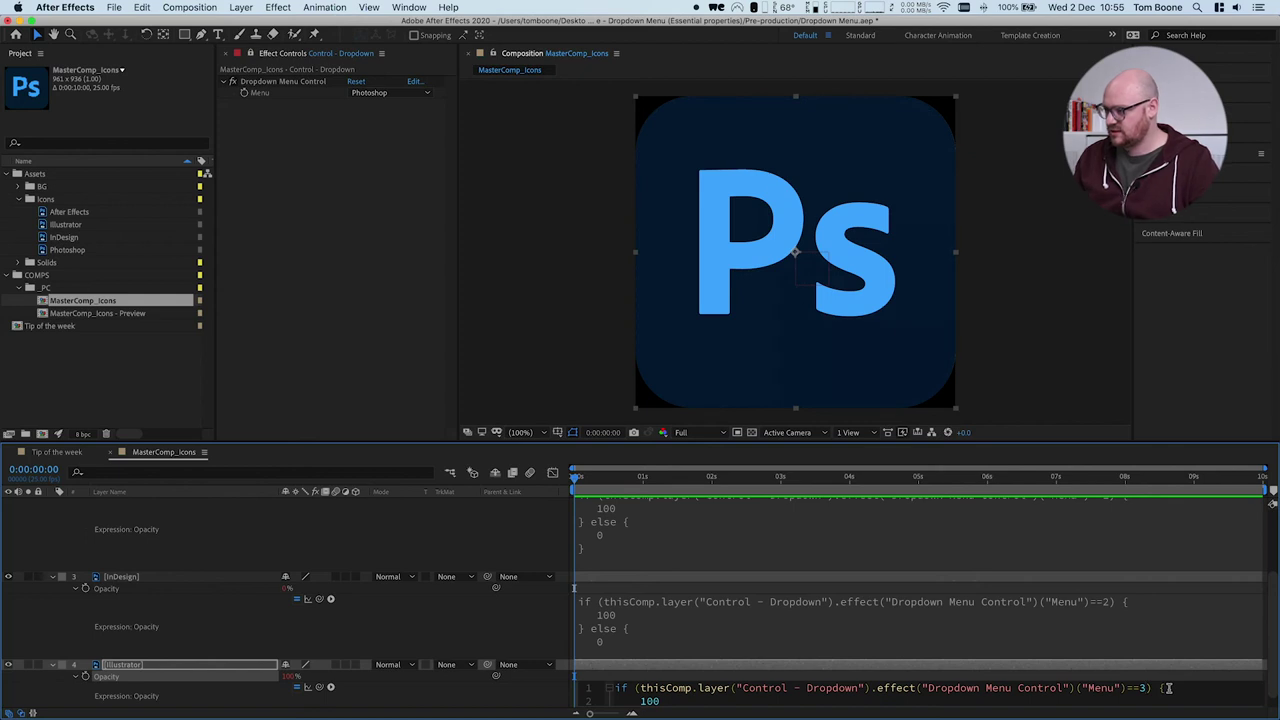
key(KP_Enter)
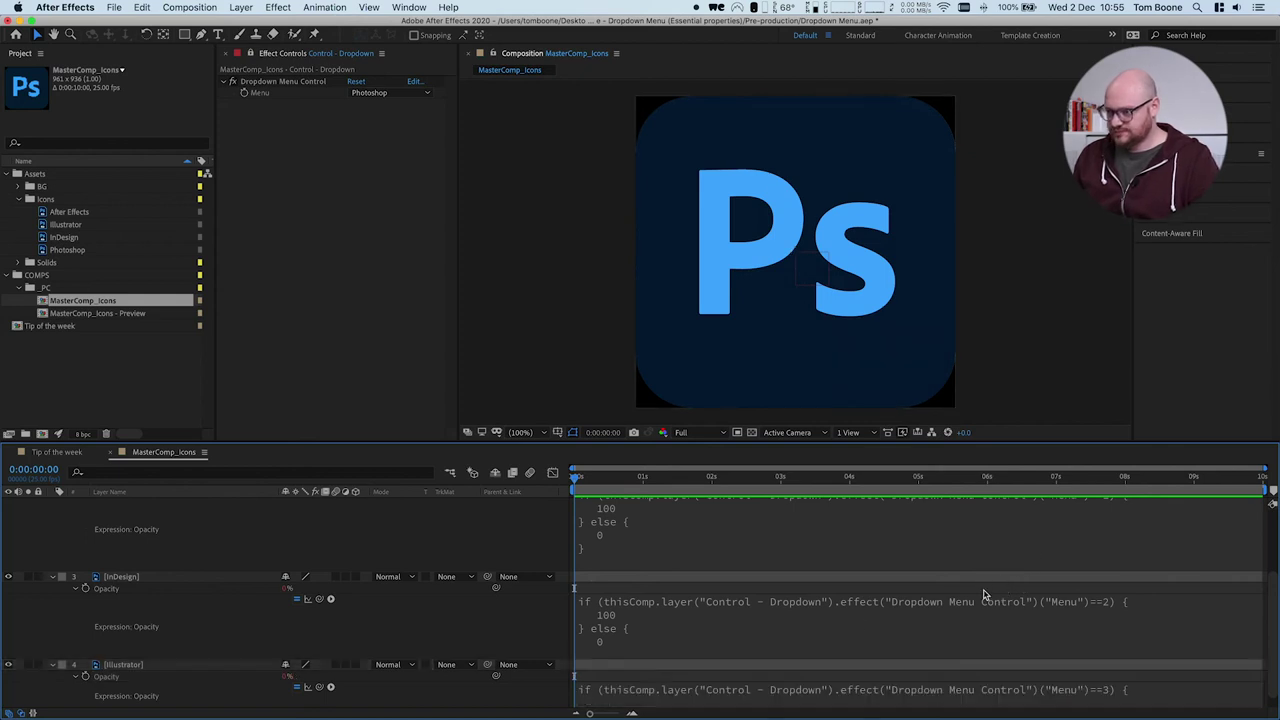
scroll(226, 643, down, 1)
scroll(226, 643, down, 1)
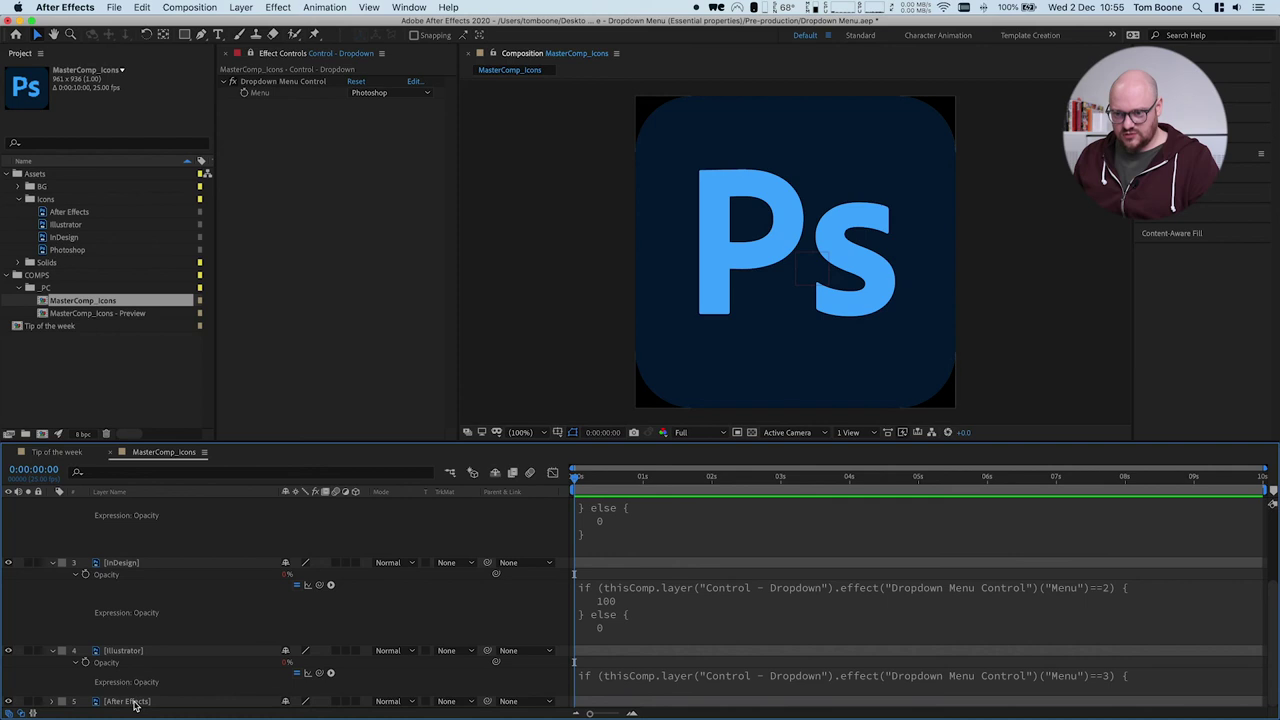
Step: Reveal the After Effects layer's Opacity, enable an expression on it and paste the copied if/else code
click(135, 704)
key(t)
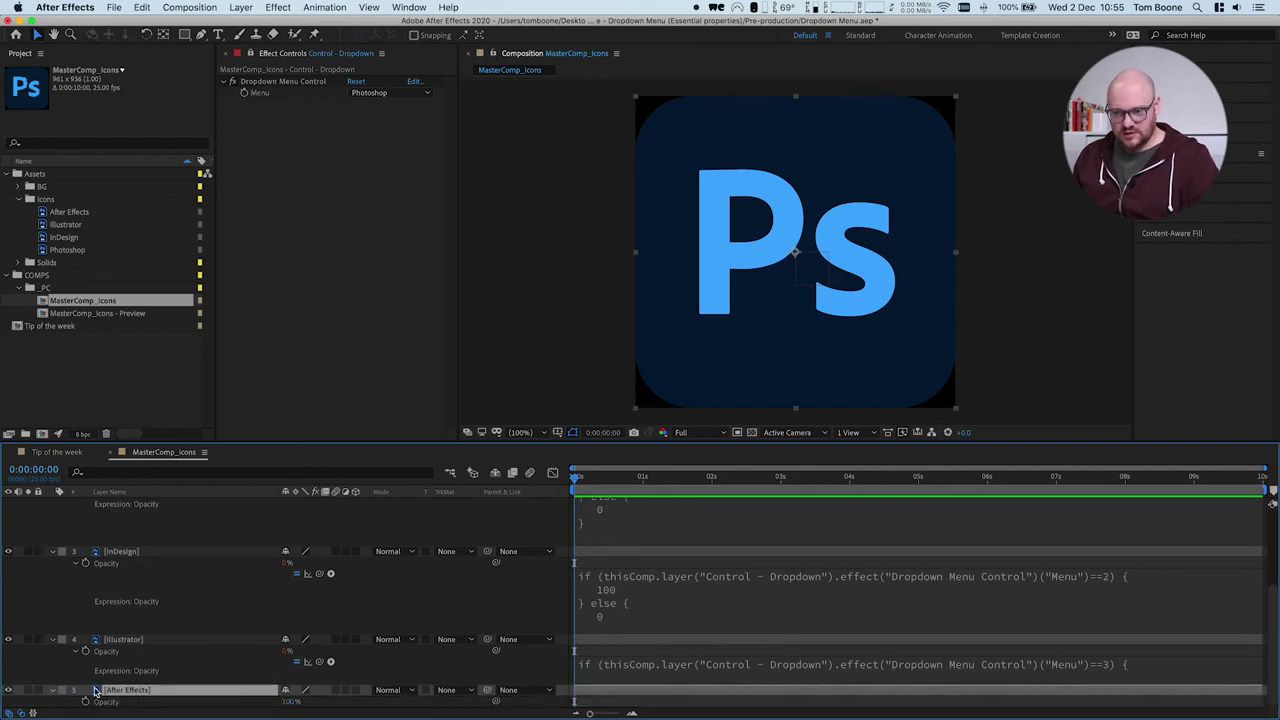
scroll(92, 700, down, 2)
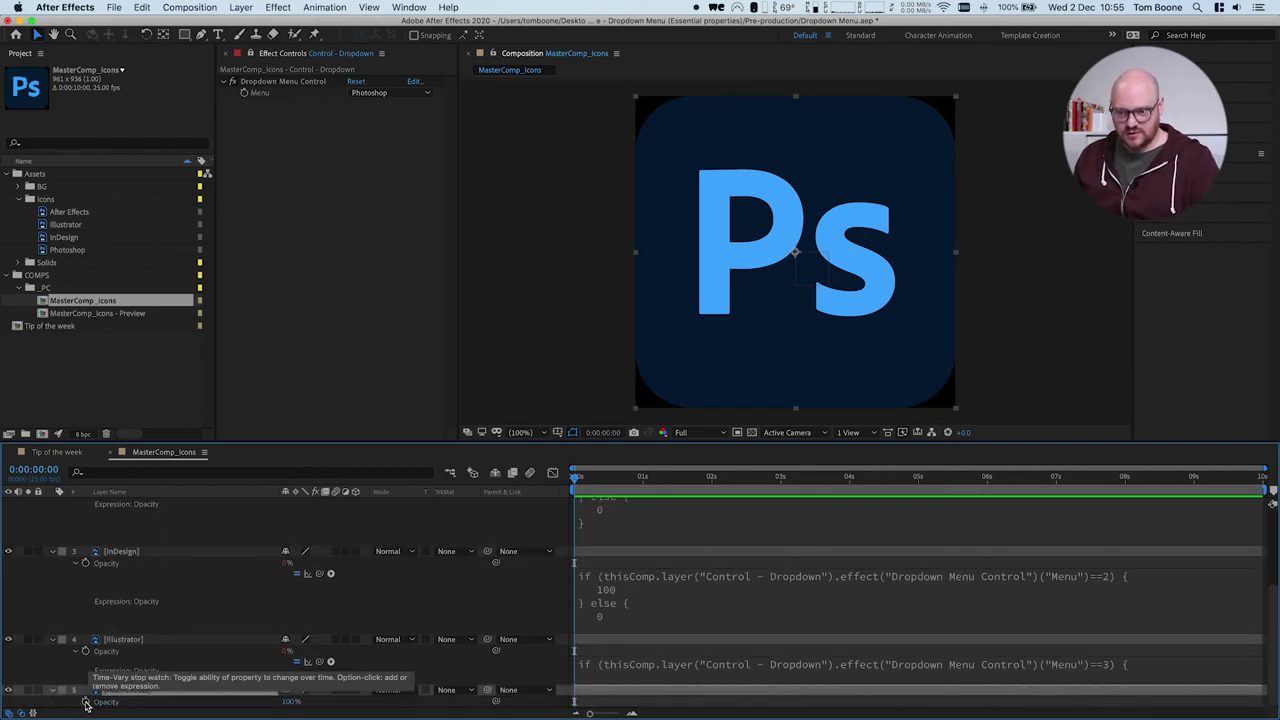
alt+click(86, 703)
key(BackSpace)
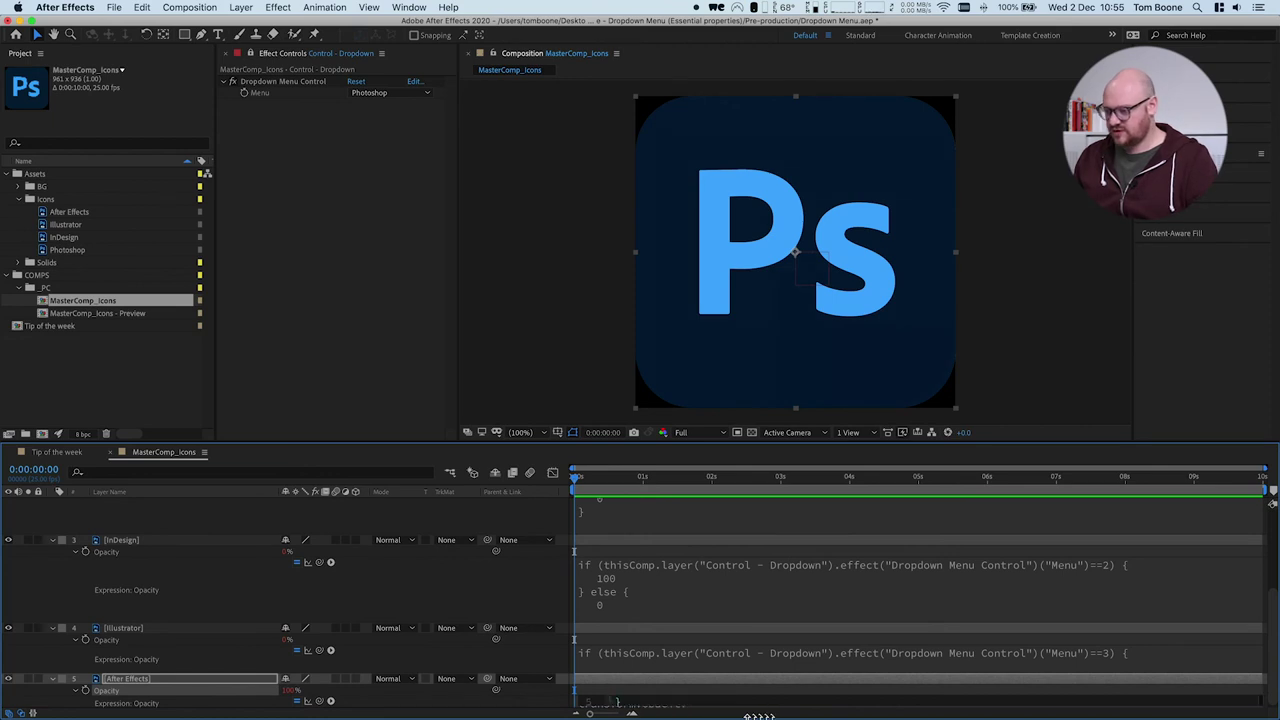
Step: Change the After Effects opacity expression's condition so the Menu value is compared with 4, and apply it
key(Up)
key(Up)
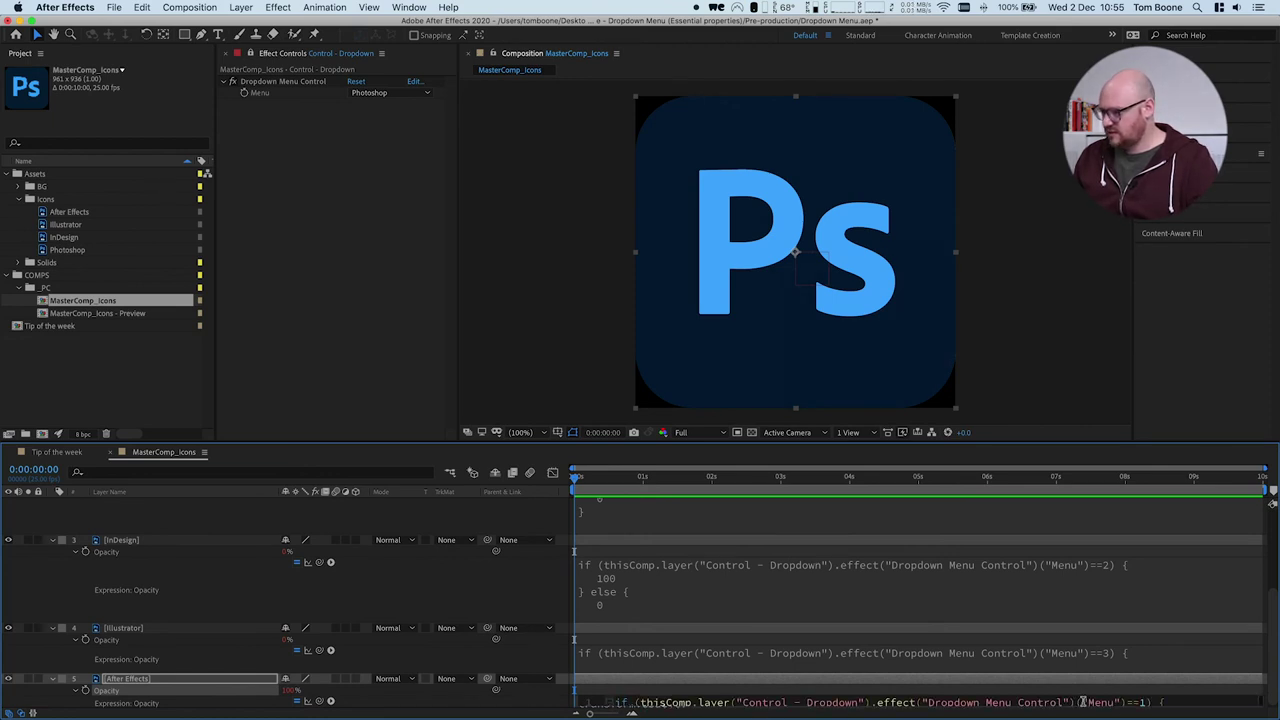
key(Down)
key(Up)
key(Down)
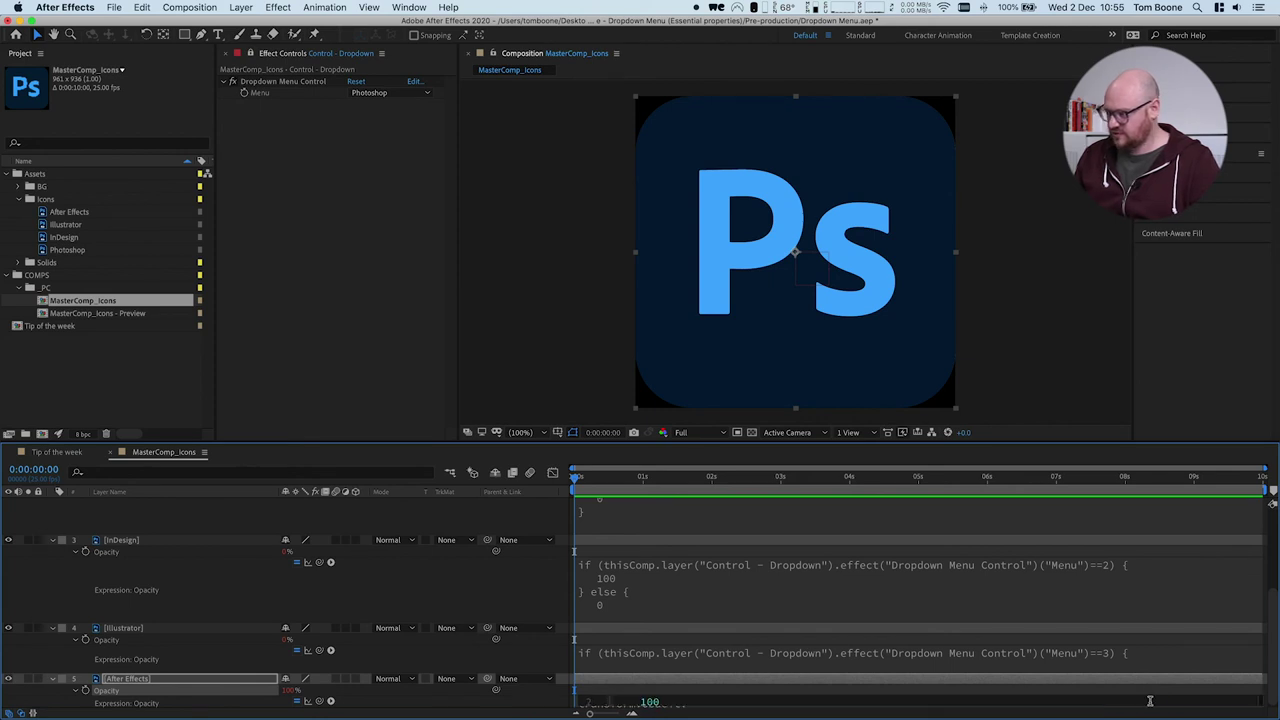
key(Up)
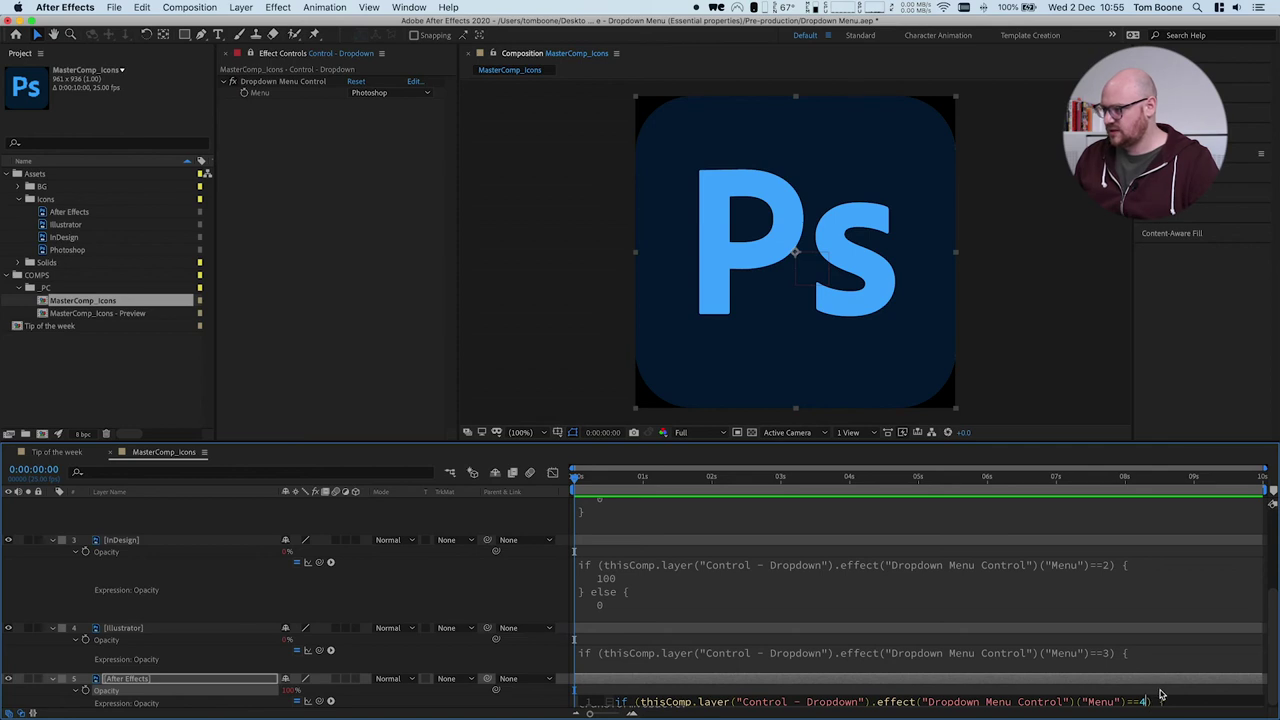
key(KP_Enter)
Step: Test all the opacity expressions by switching the dropdown menu to InDesign, Illustrator and After Effects
click(397, 94)
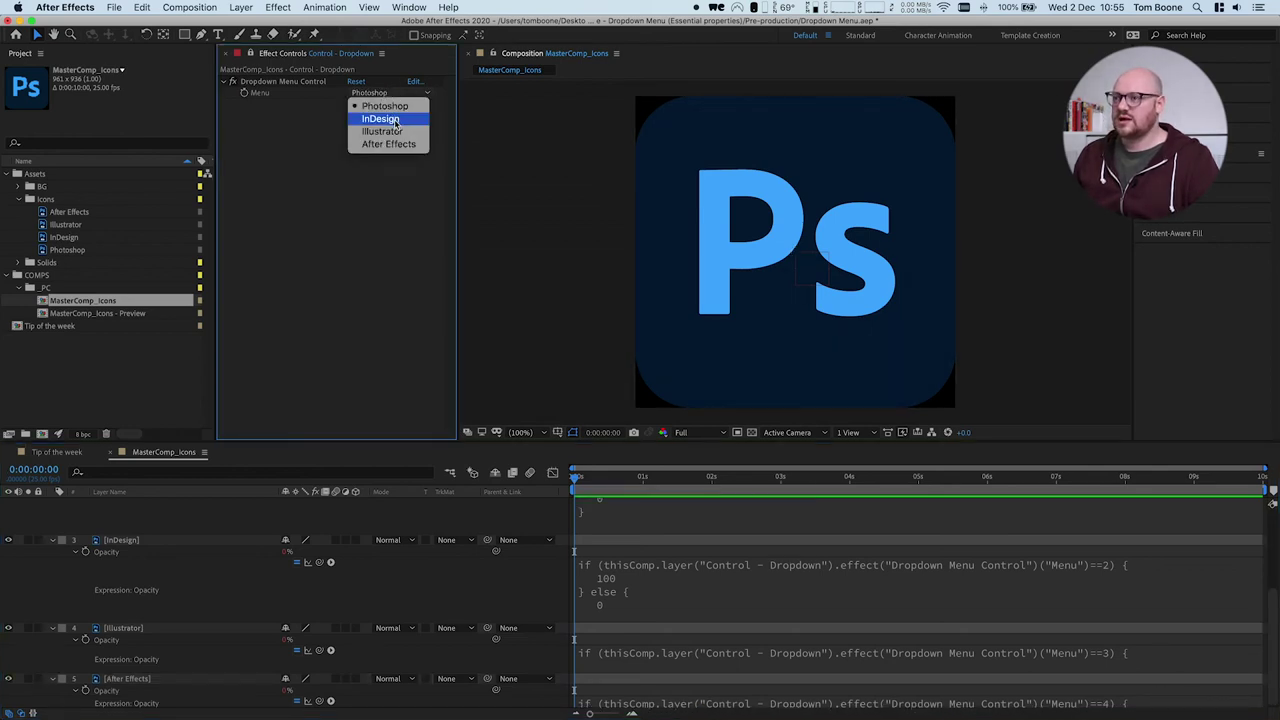
click(395, 121)
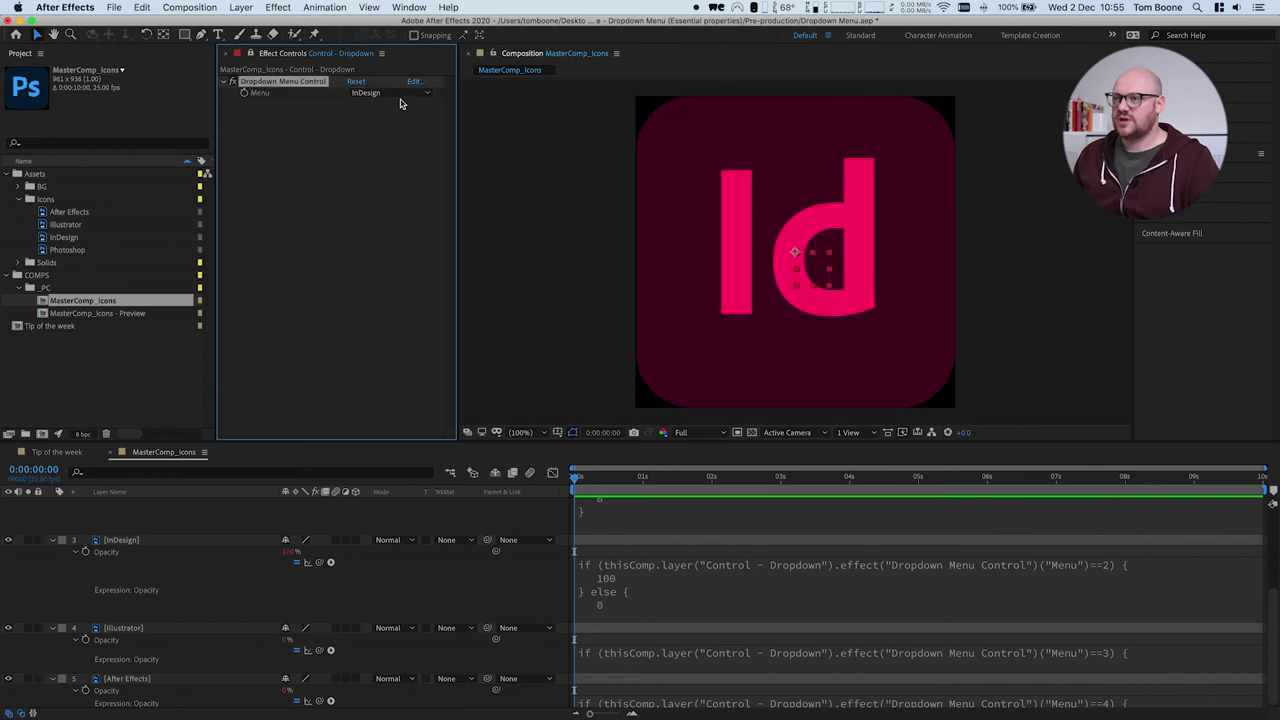
click(399, 94)
click(397, 133)
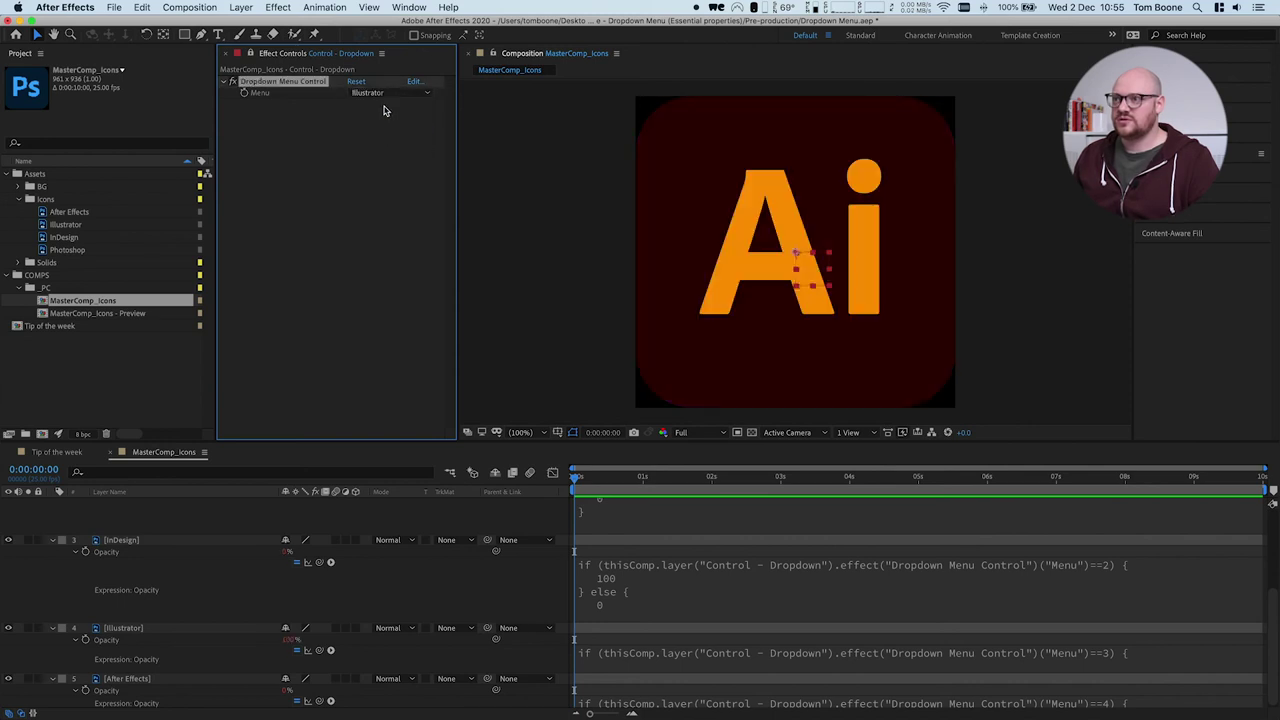
click(388, 95)
click(392, 147)
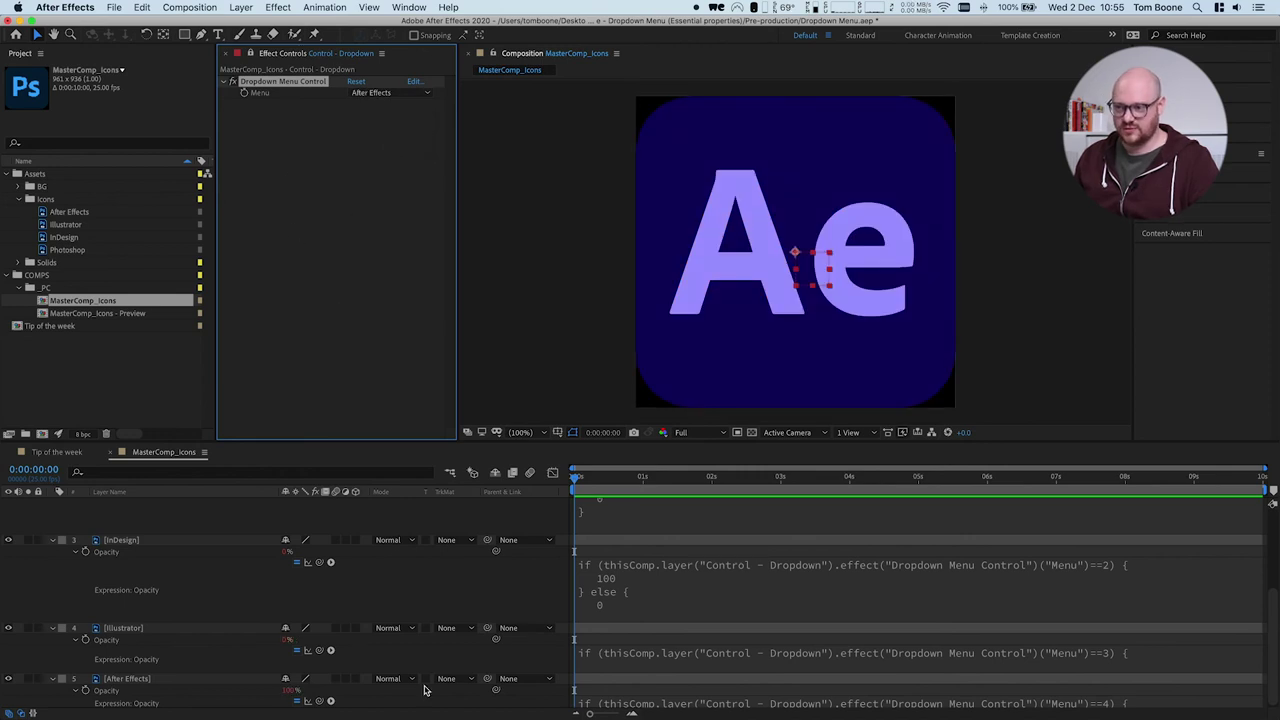
Step: Collapse the expanded properties of all layers in the MasterComp_Icons composition
click(467, 527)
scroll(483, 530, up, 5)
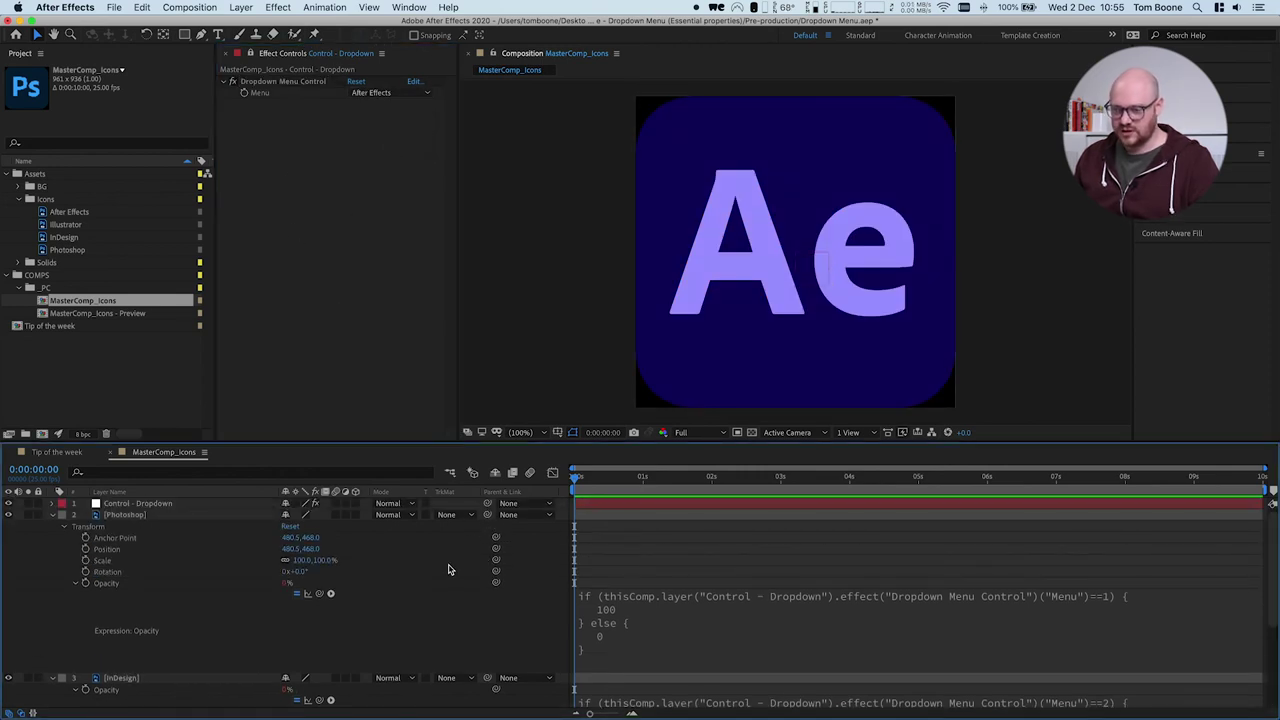
key(u)
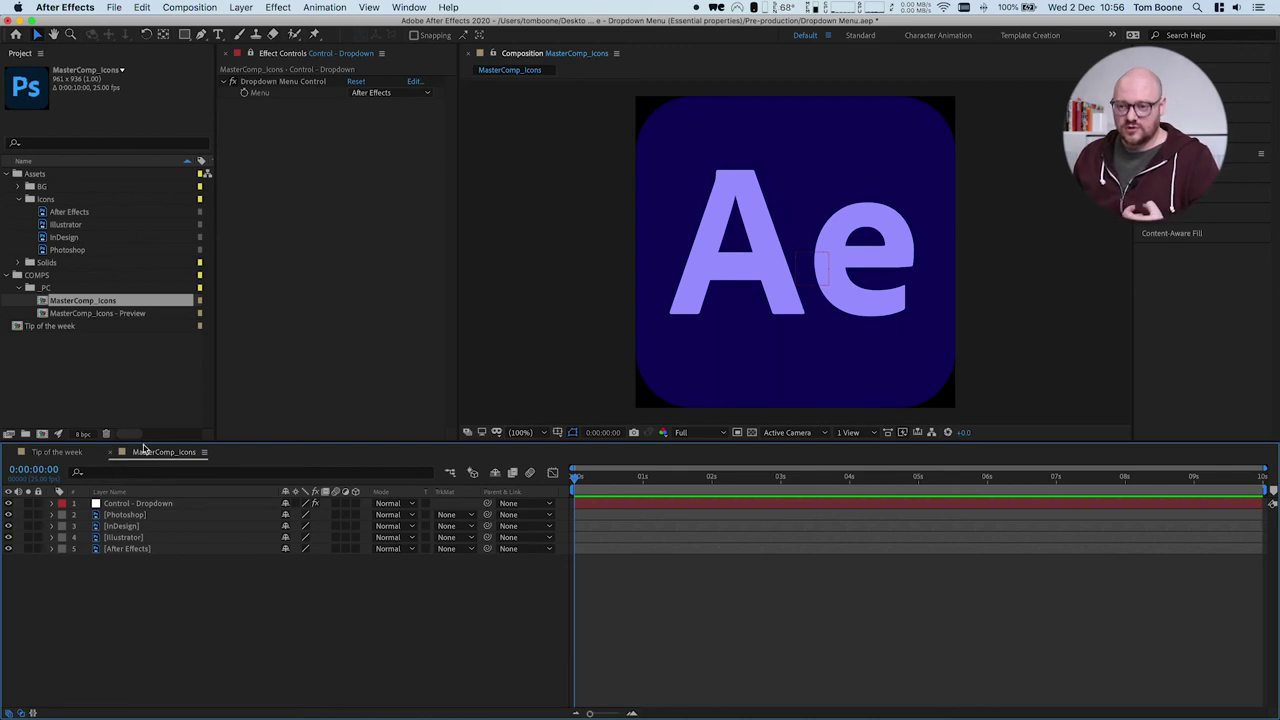
Step: In the Tip of the week composition, hide the MasterComp_Icons - Preview layer and add MasterComp_Icons as the top layer
click(64, 454)
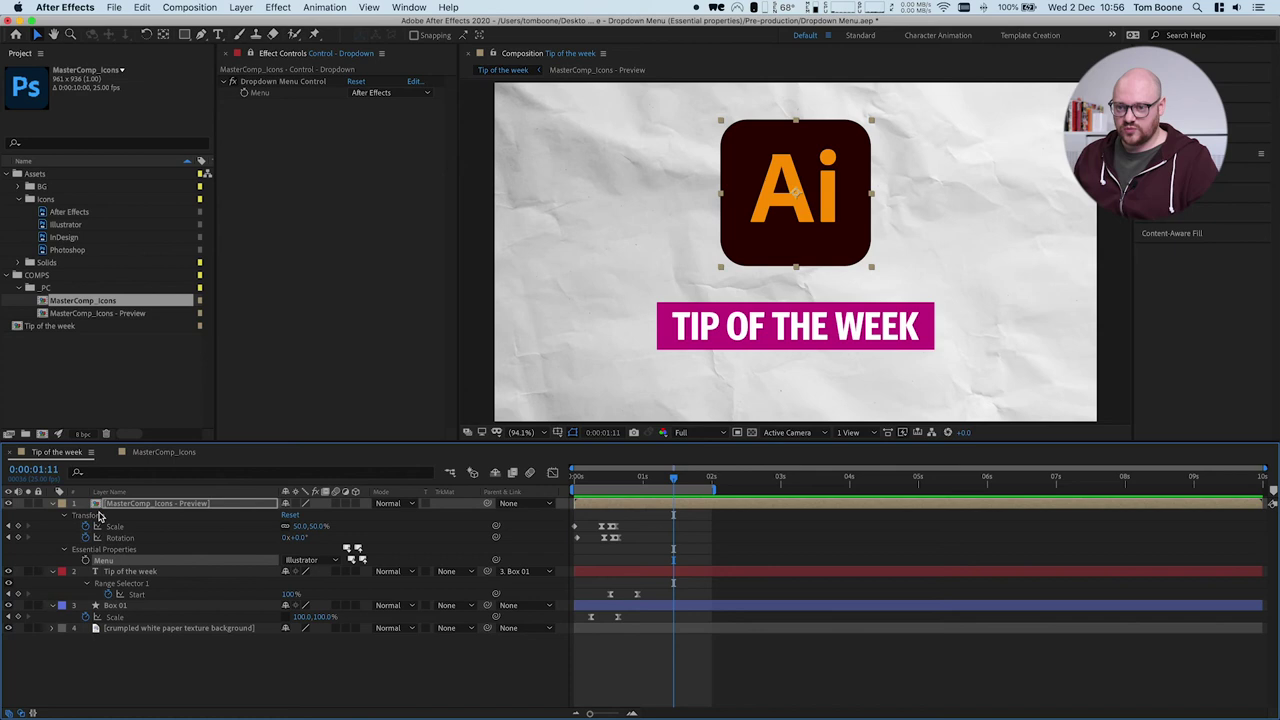
click(8, 503)
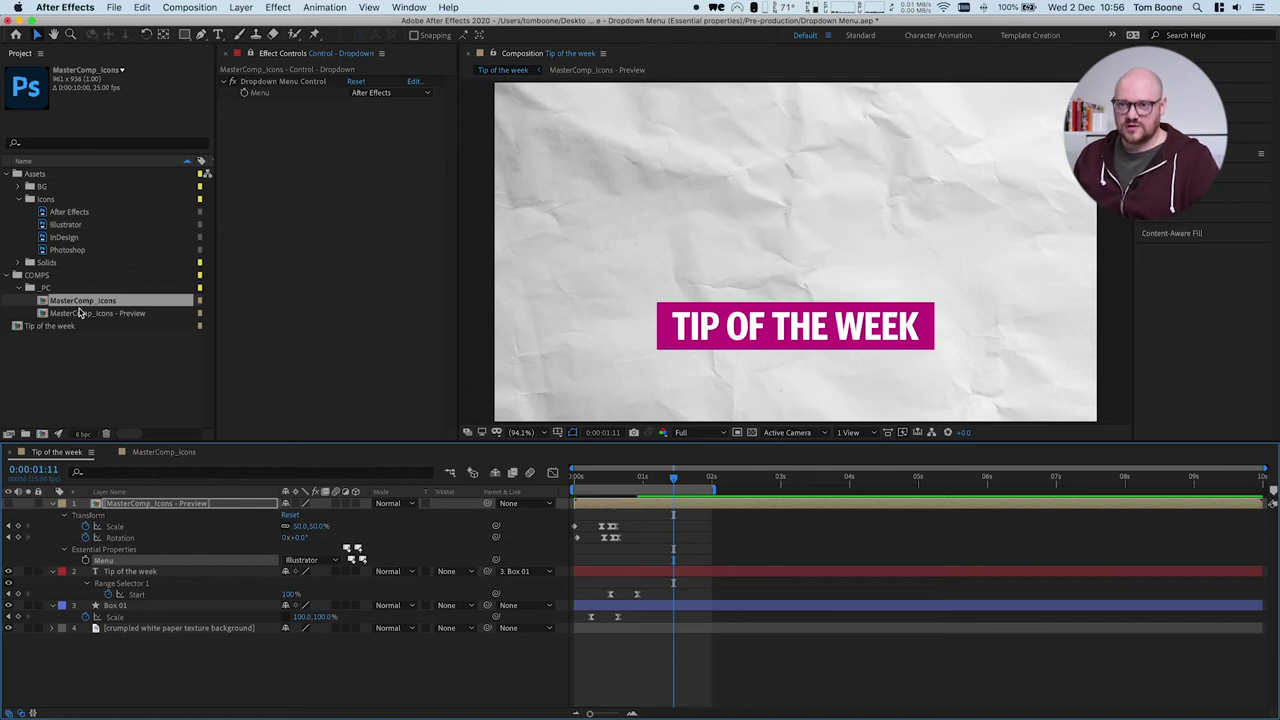
drag(93, 302, 117, 508)
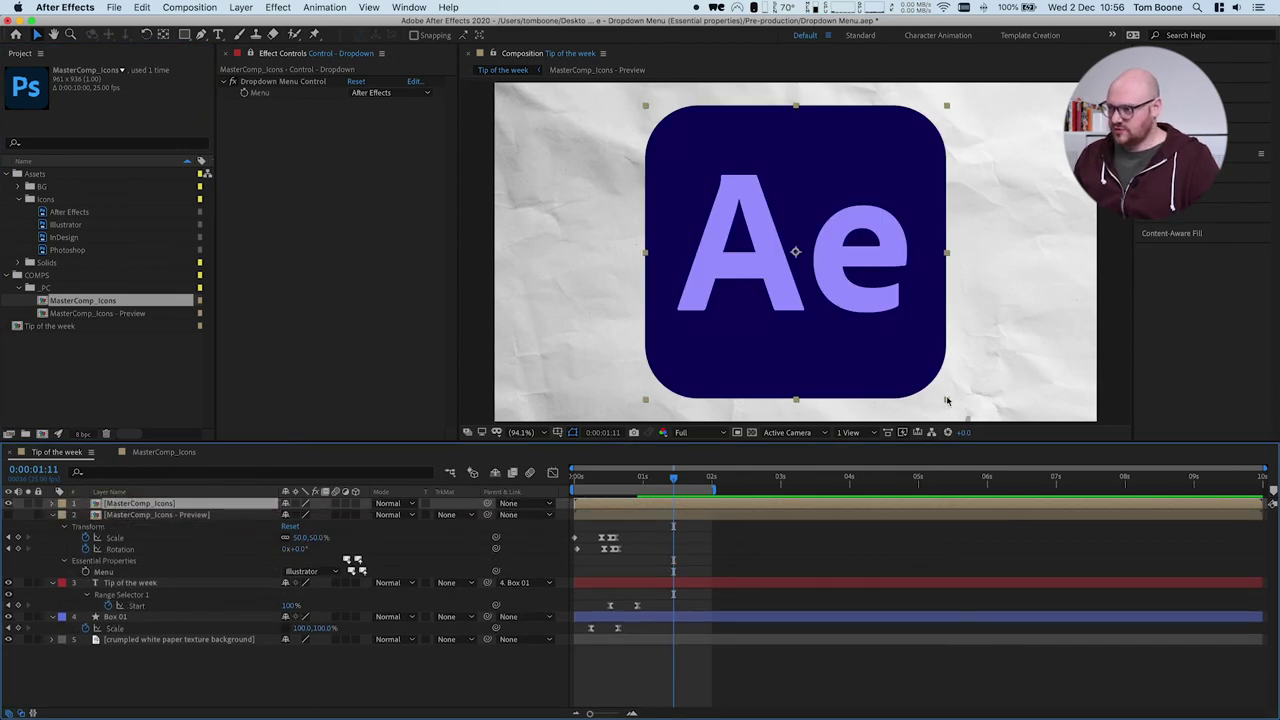
Step: Copy the Preview layer's Scale and Rotation keyframes and paste them onto the MasterComp_Icons layer at 0:00:00:00
drag(672, 481, 575, 488)
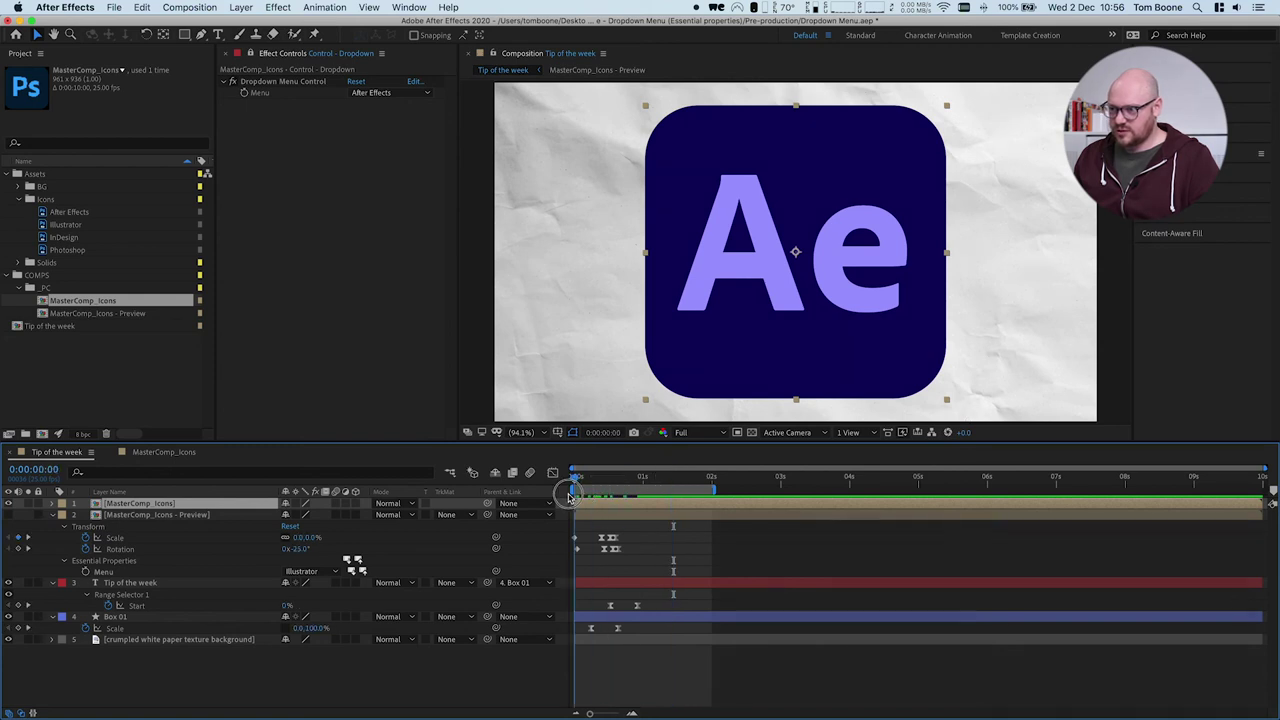
drag(638, 530, 573, 557)
key(ctrl+c)
click(575, 503)
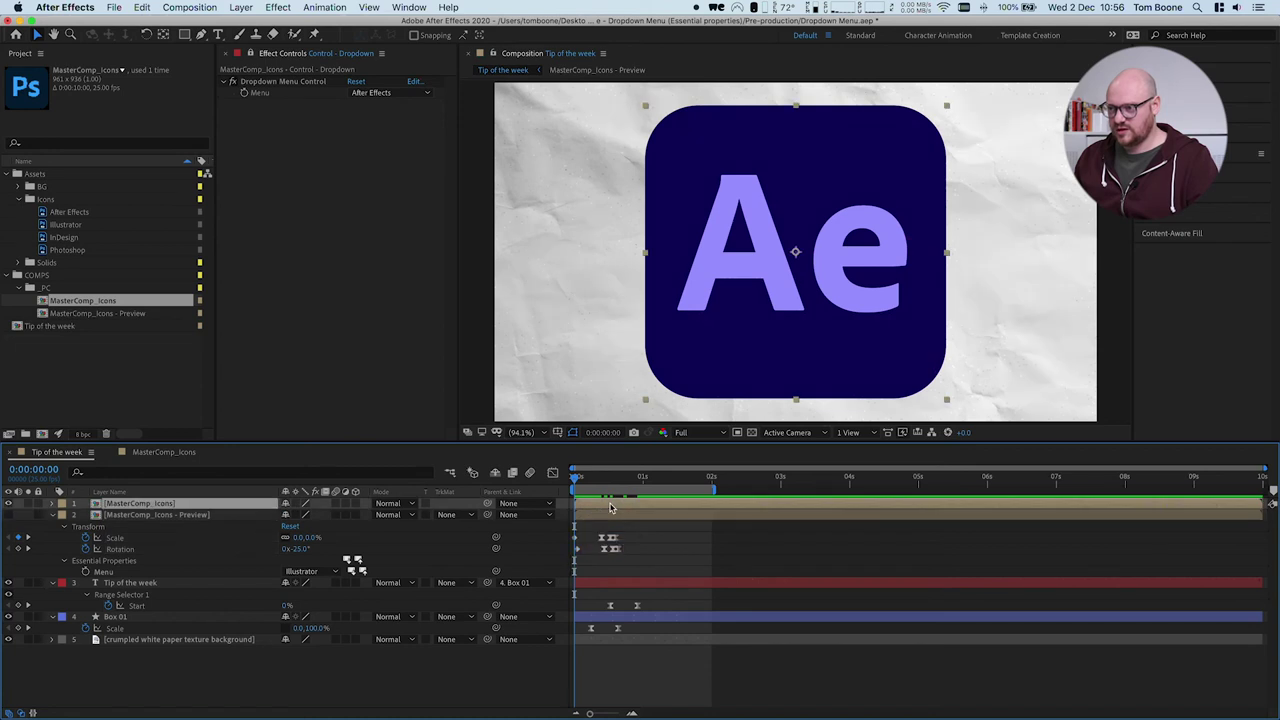
key(ctrl+v)
Step: At about 0:00:00:18, move the icon straight up above the title box, to a position of about 960, 353
drag(575, 480, 625, 478)
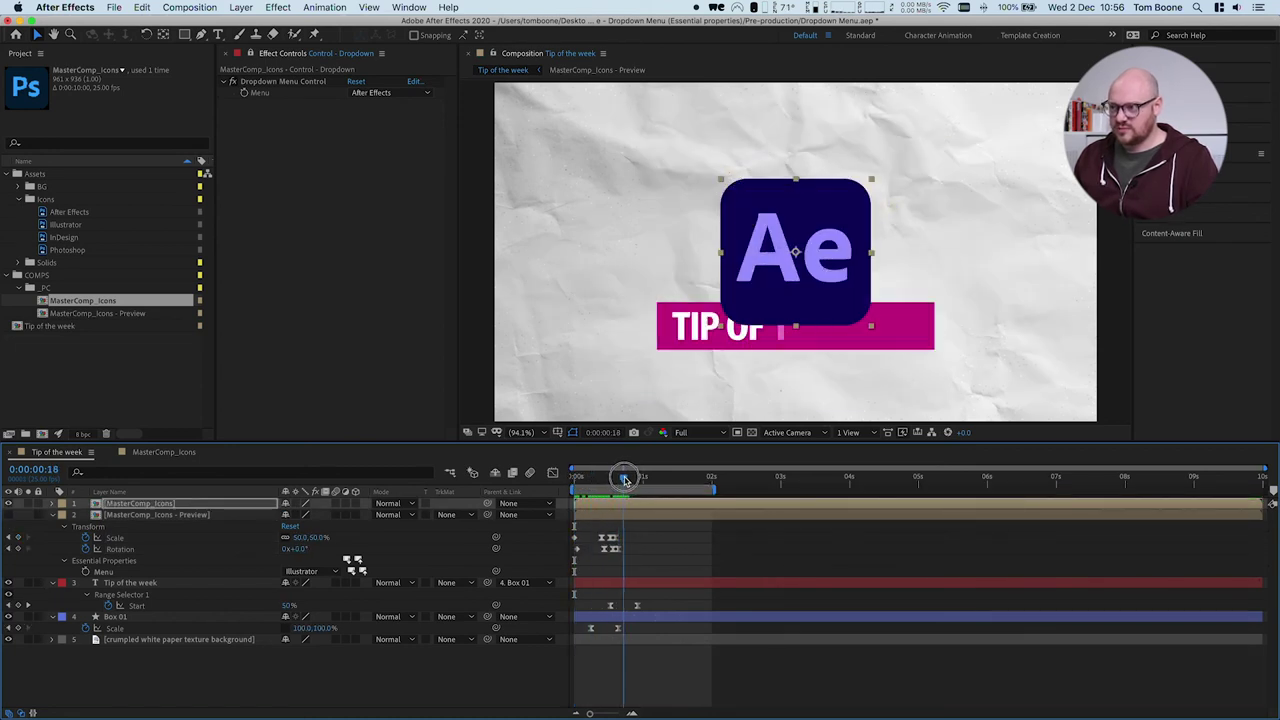
drag(857, 253, 857, 194)
mouse_move(625, 480)
mouse_down()
mouse_move(572, 483)
mouse_move(629, 487)
mouse_up()
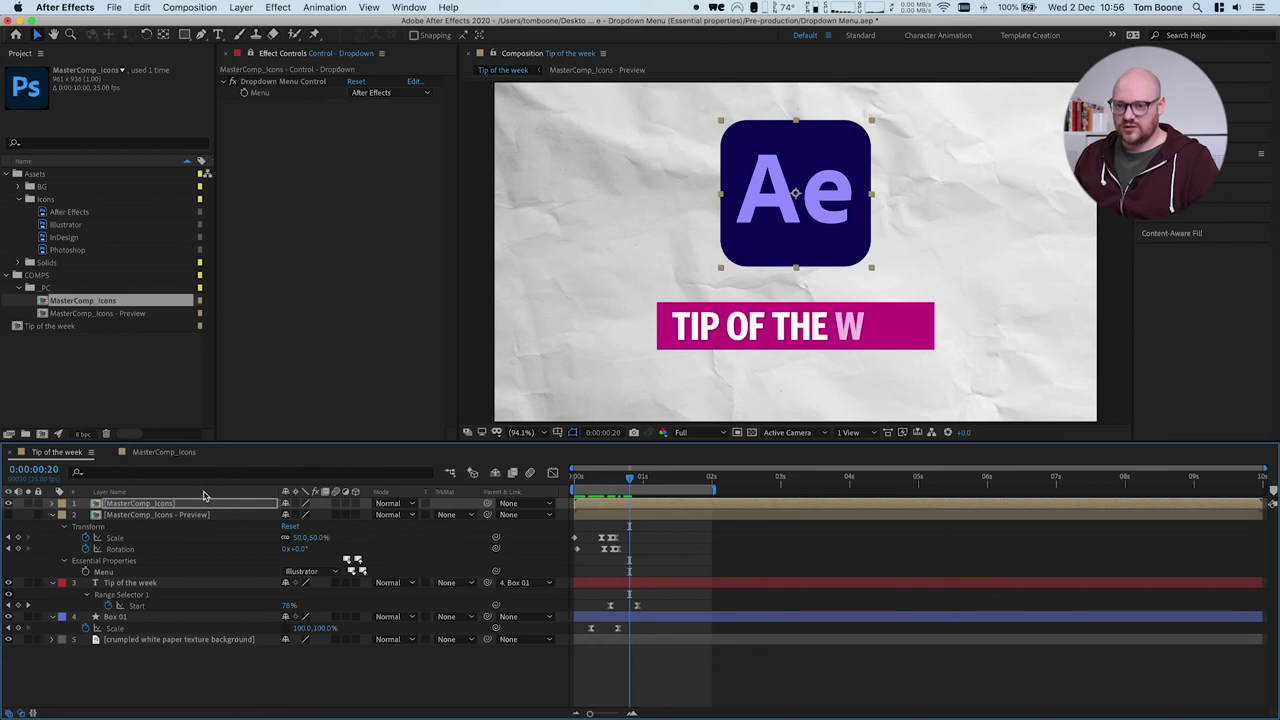
Step: Expand the MasterComp_Icons layer and its Transform group to examine which properties it offers
click(54, 504)
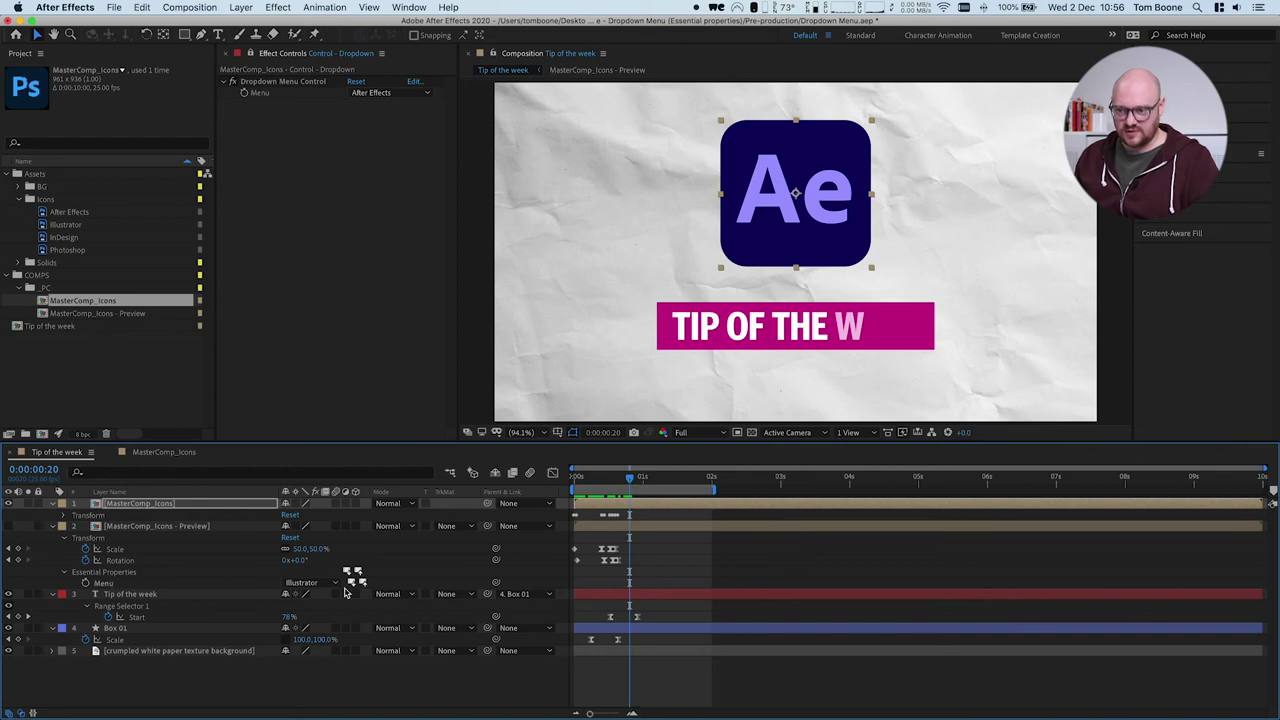
click(64, 516)
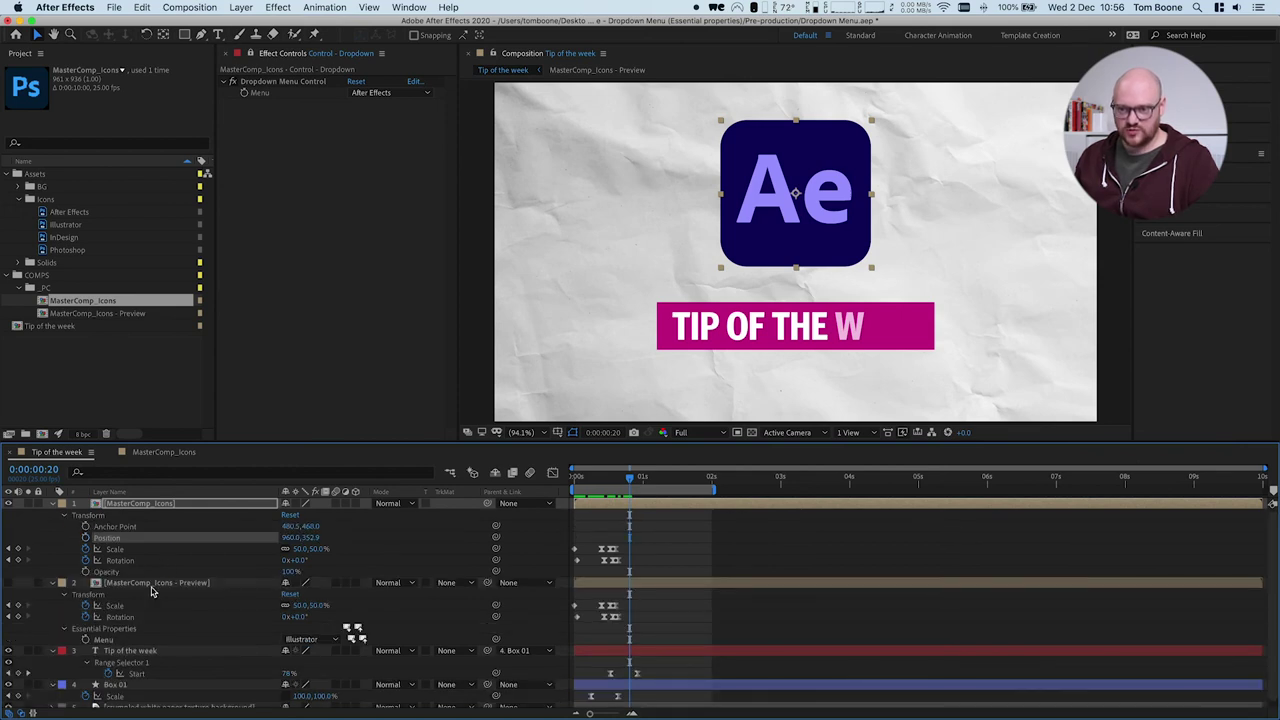
click(155, 508)
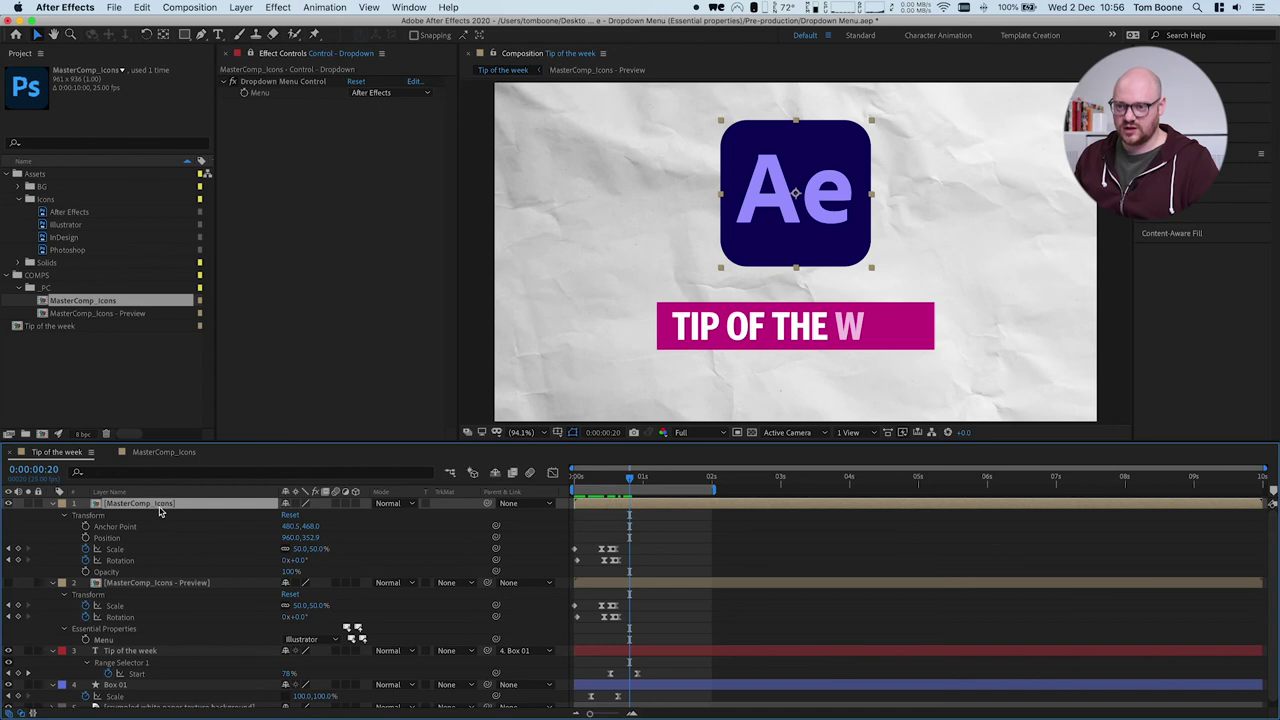
Step: Return to the MasterComp_Icons composition and make it the primary composition in Essential Graphics
click(164, 452)
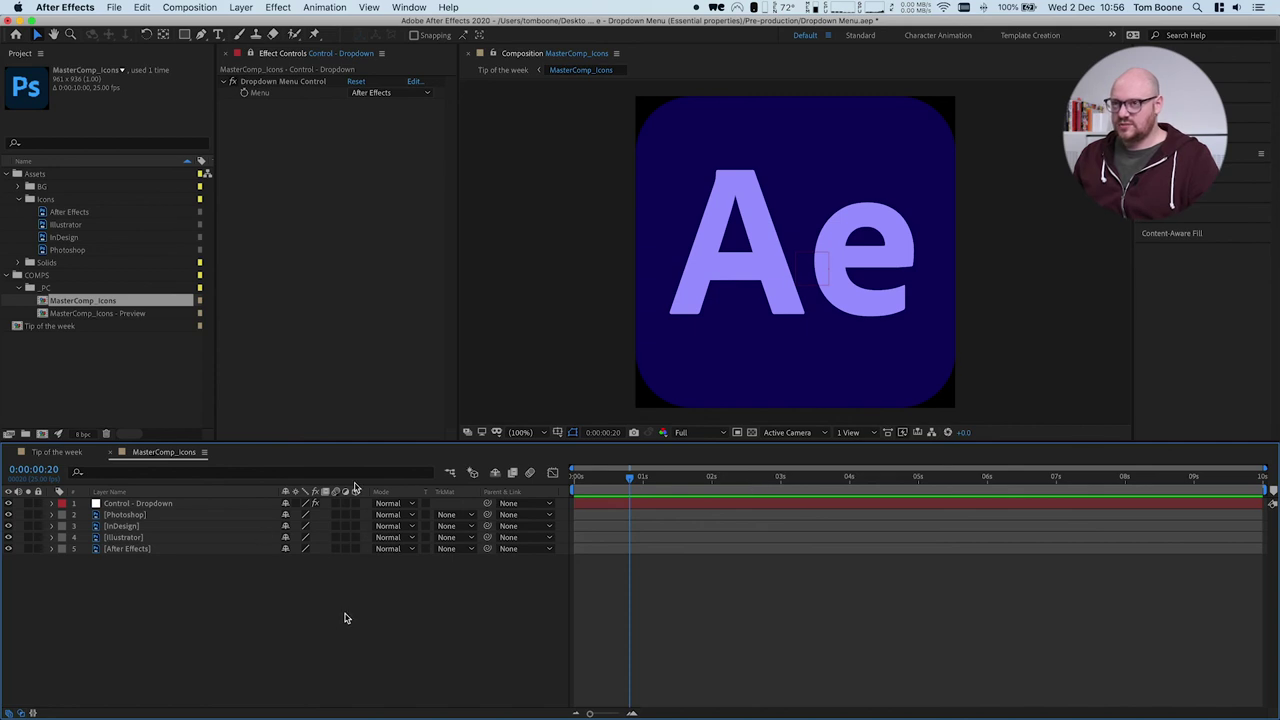
click(409, 8)
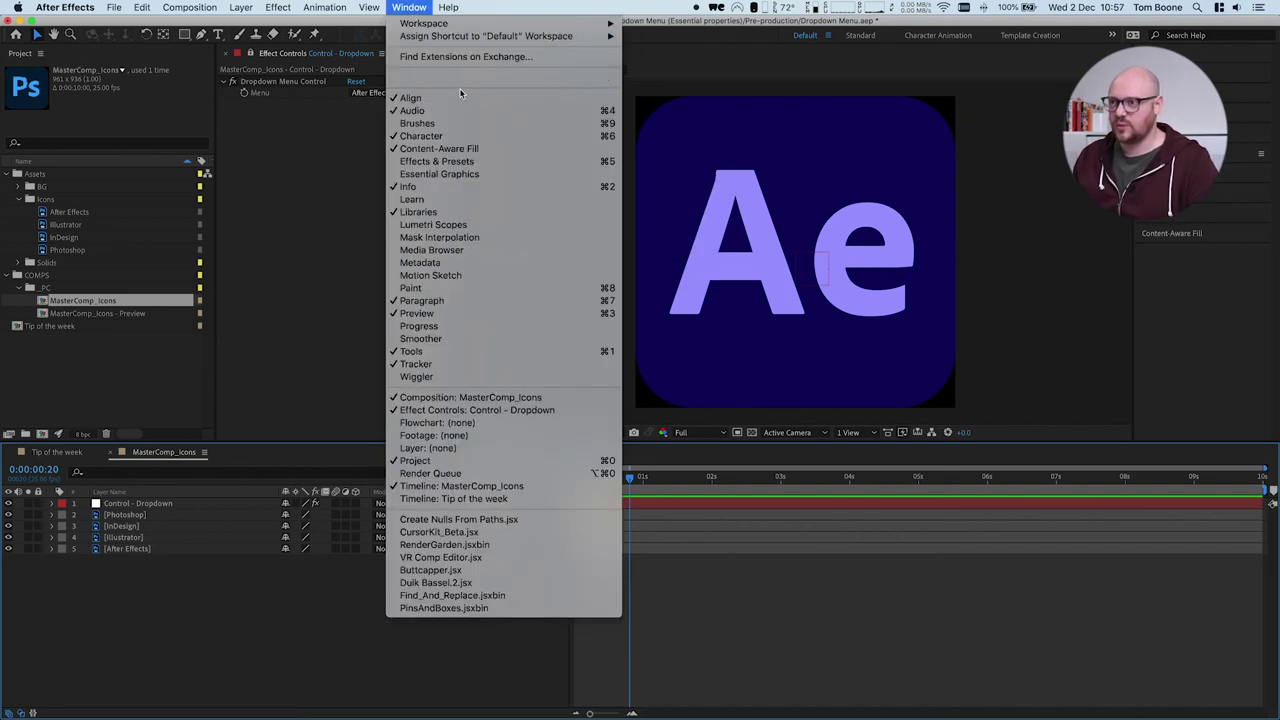
click(448, 174)
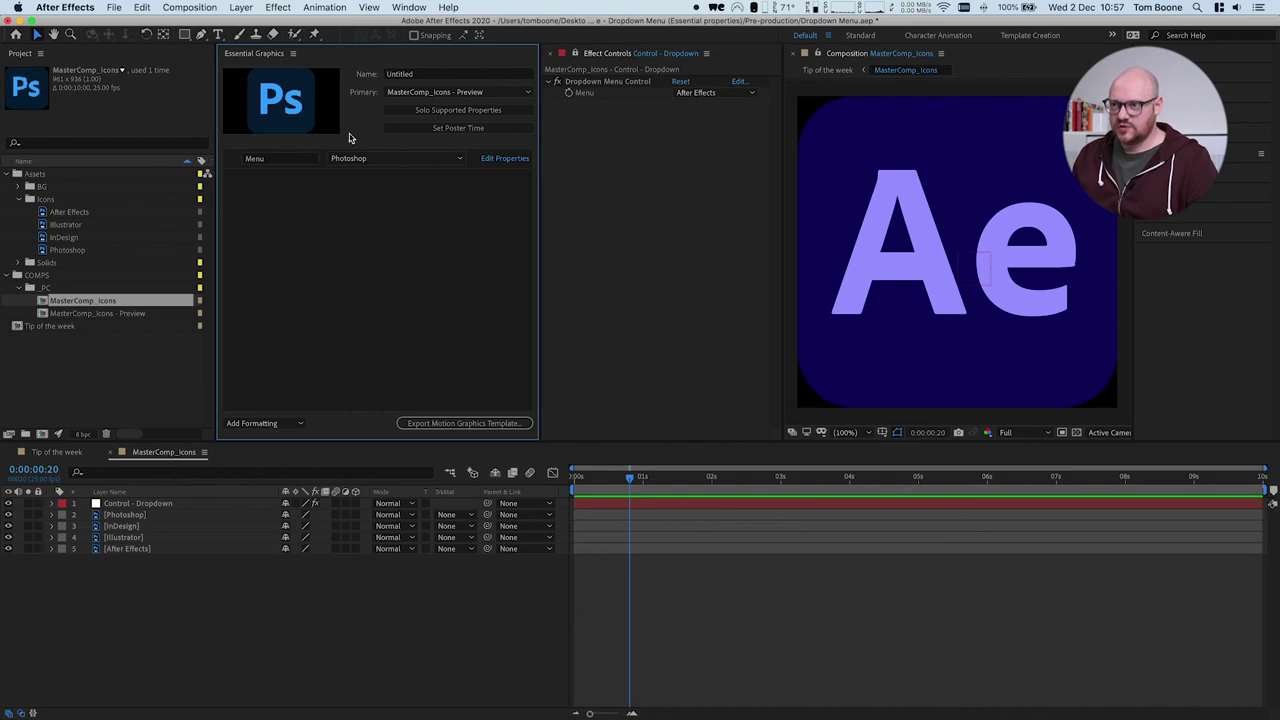
click(445, 93)
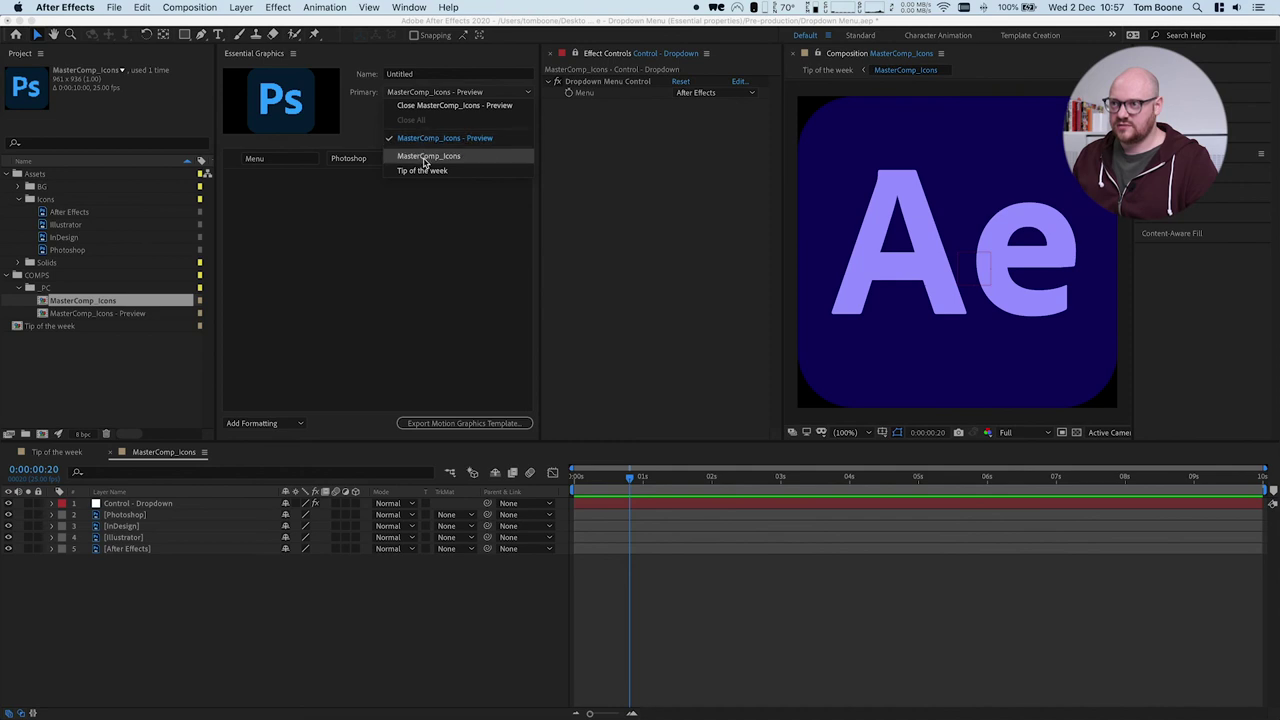
click(463, 160)
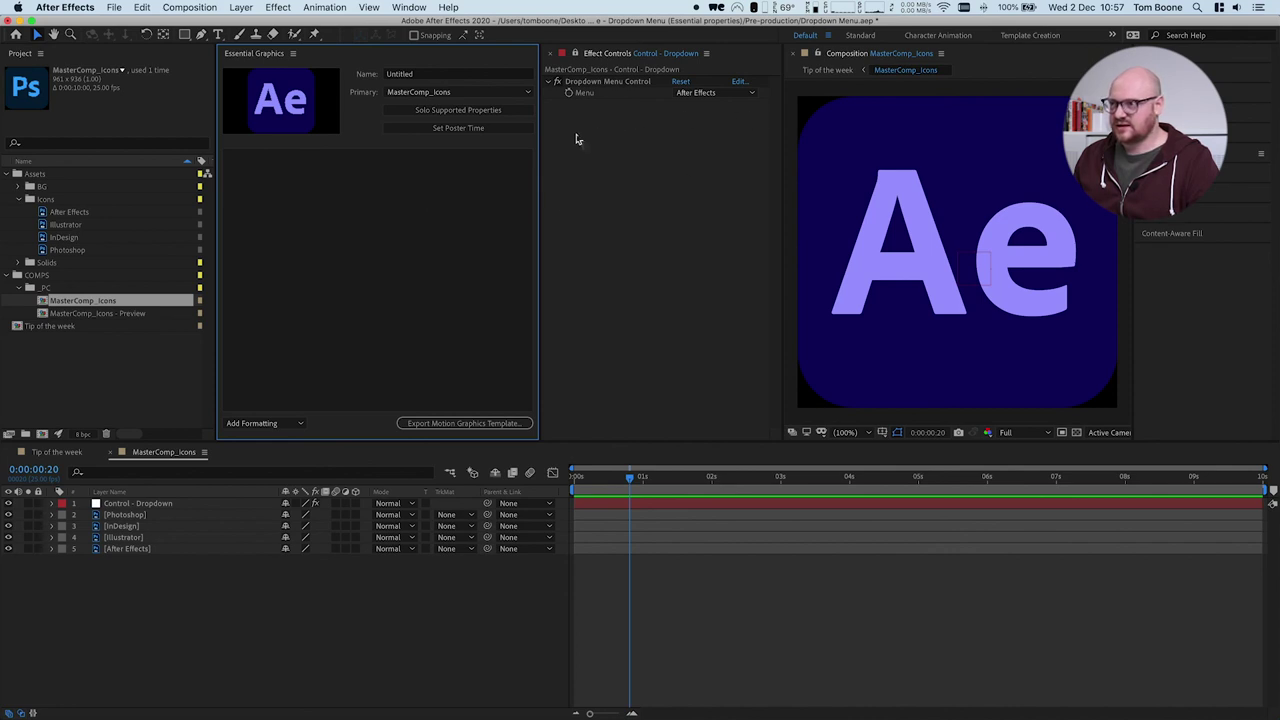
Step: Expand the Control - Dropdown layer's Dropdown Menu Control effect and add its Menu property to Essential Graphics
click(585, 92)
drag(608, 107, 371, 203)
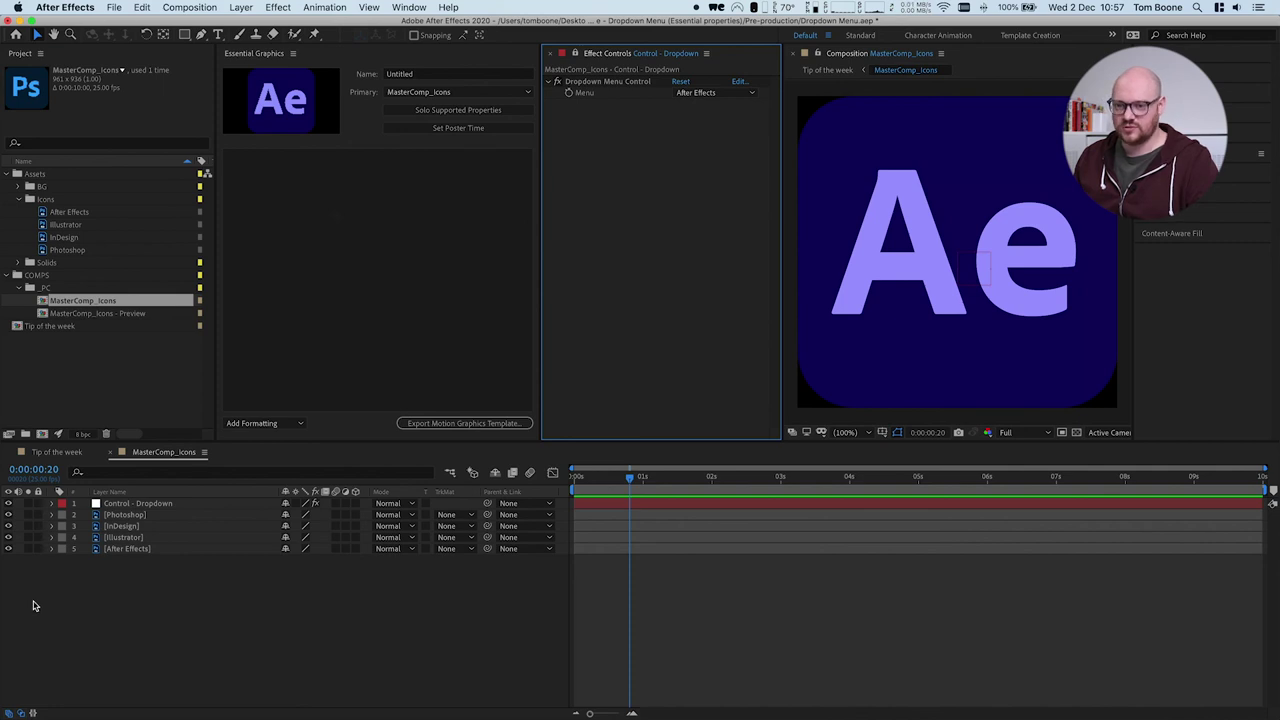
click(52, 504)
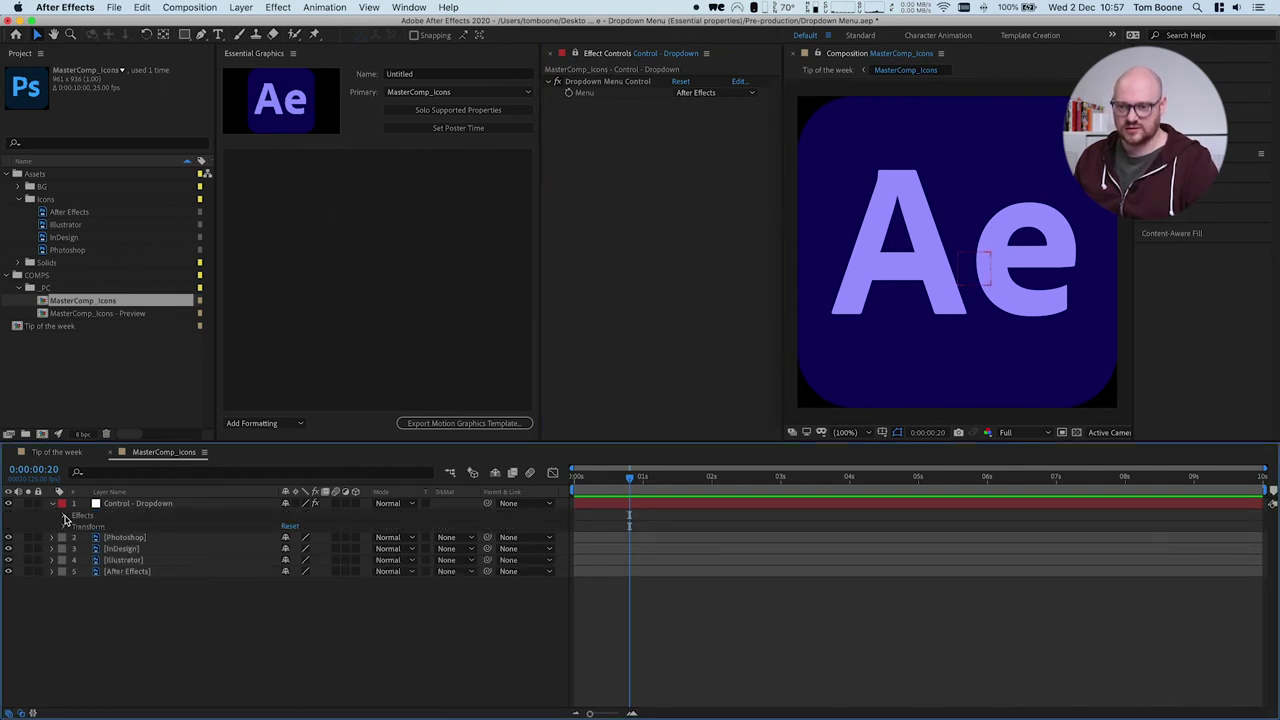
click(63, 515)
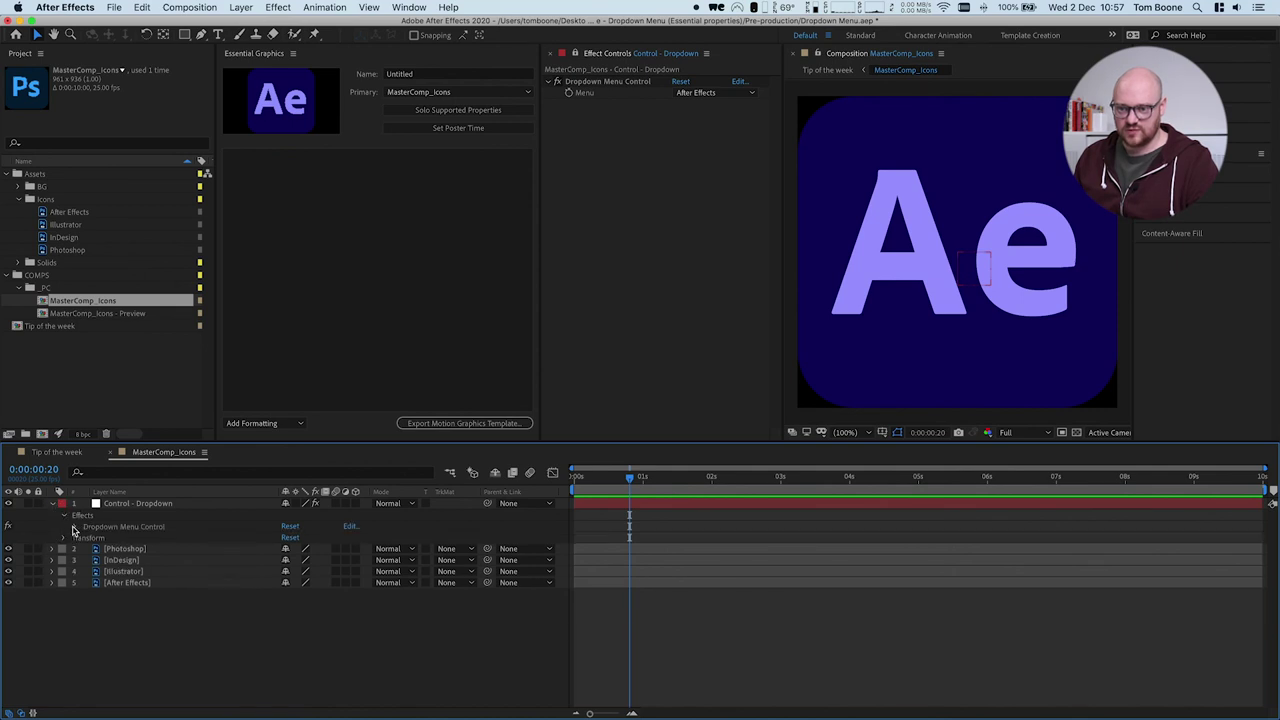
click(73, 529)
click(117, 539)
drag(117, 541, 328, 209)
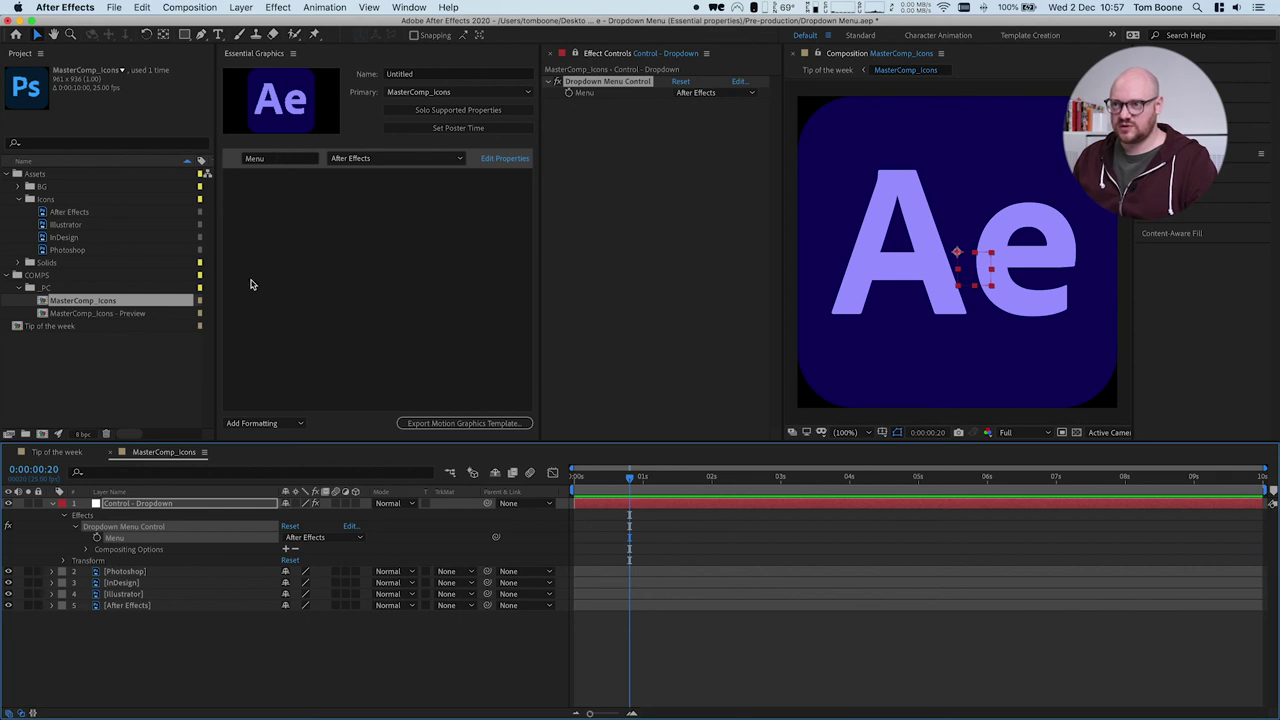
Step: Rename the Menu property in Essential Graphics as Icon
click(276, 160)
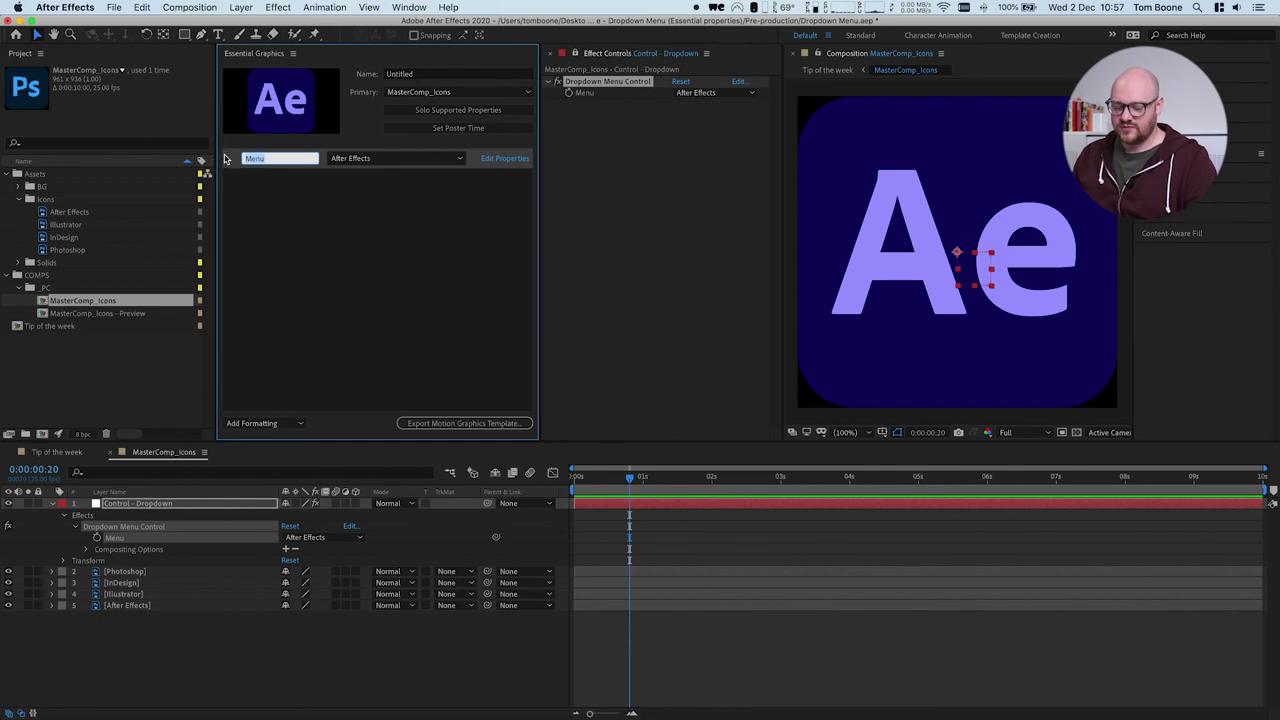
text(Icon)
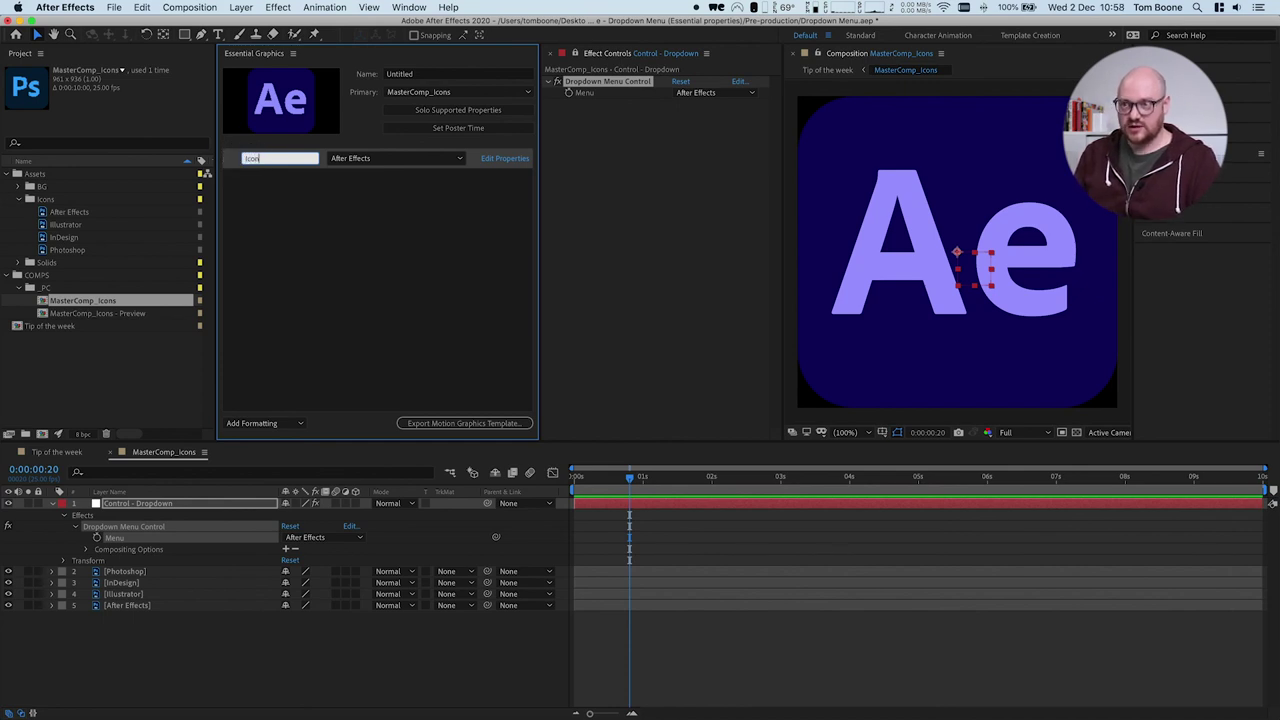
key(Return)
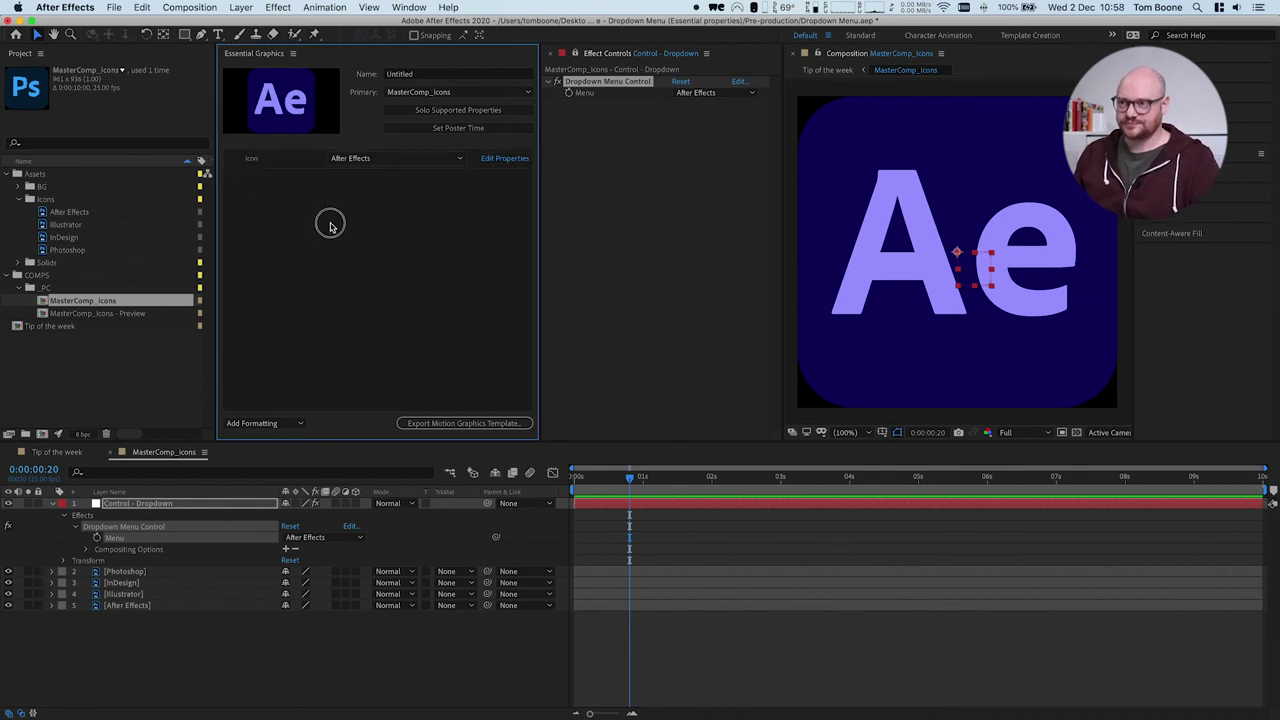
Step: In Tip of the week, set the MasterComp_Icons layer's Icon essential property to InDesign and play the animation from the start
click(55, 452)
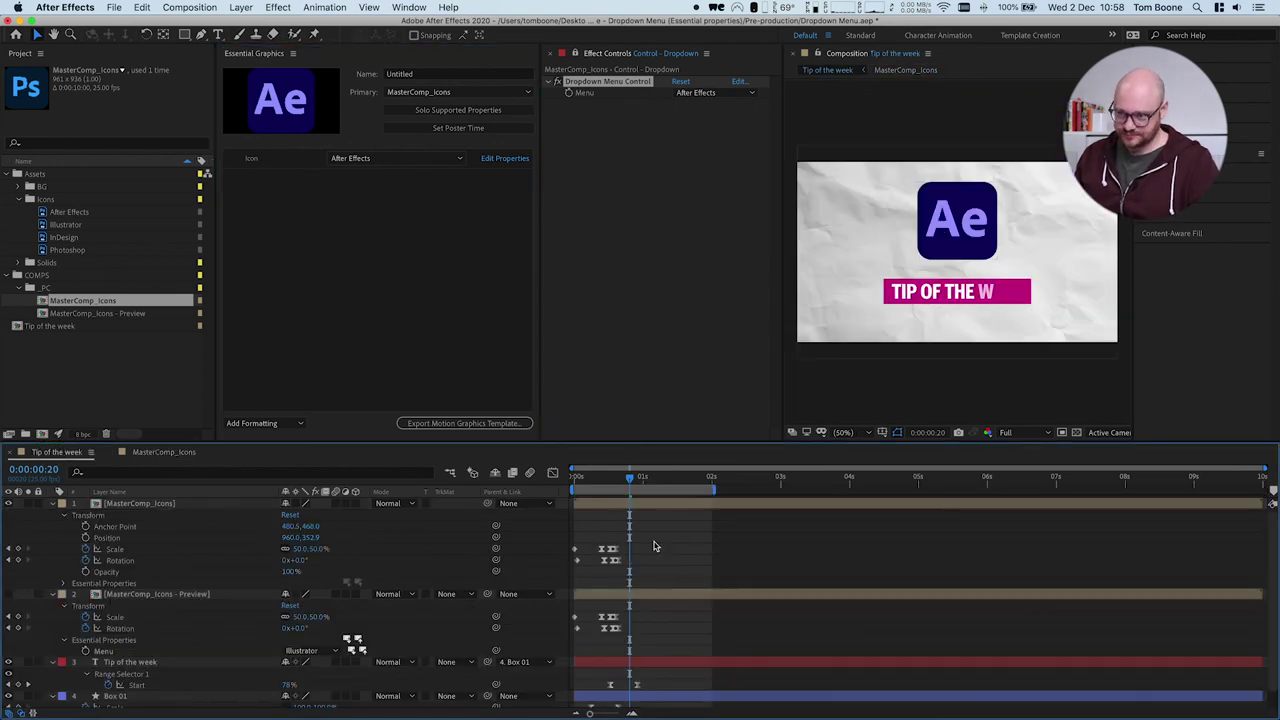
click(63, 585)
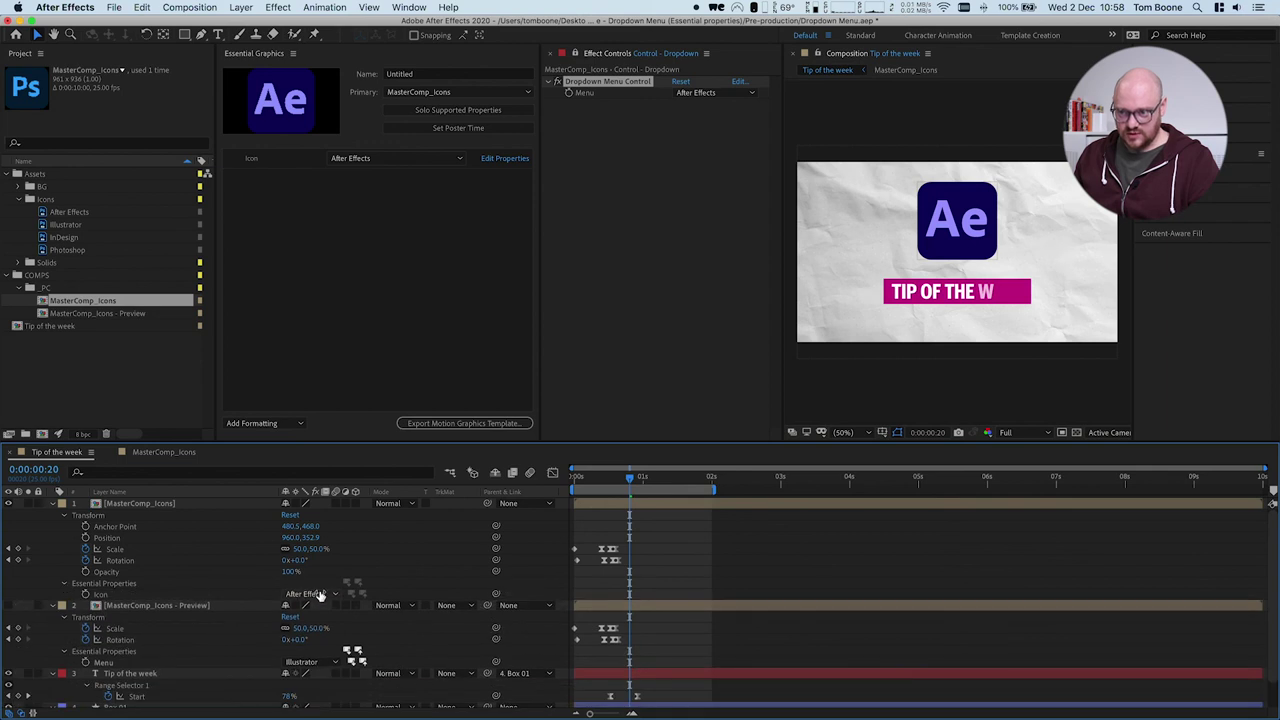
click(318, 596)
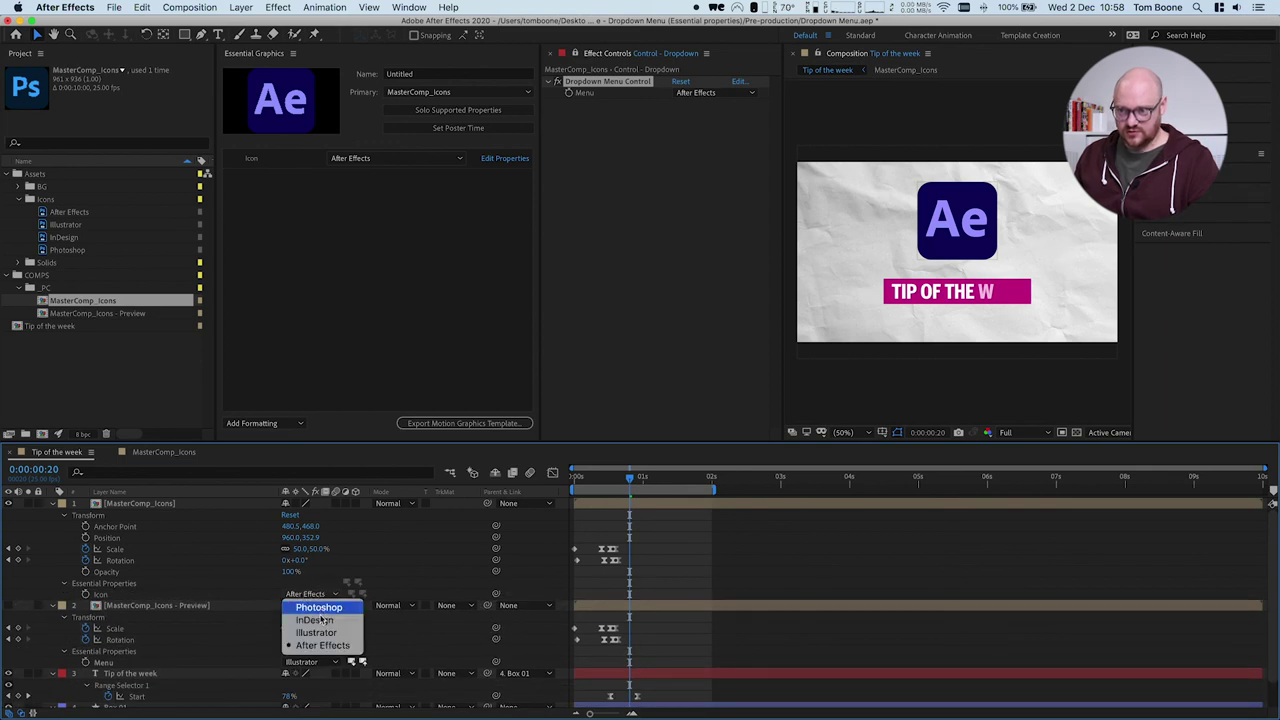
click(318, 621)
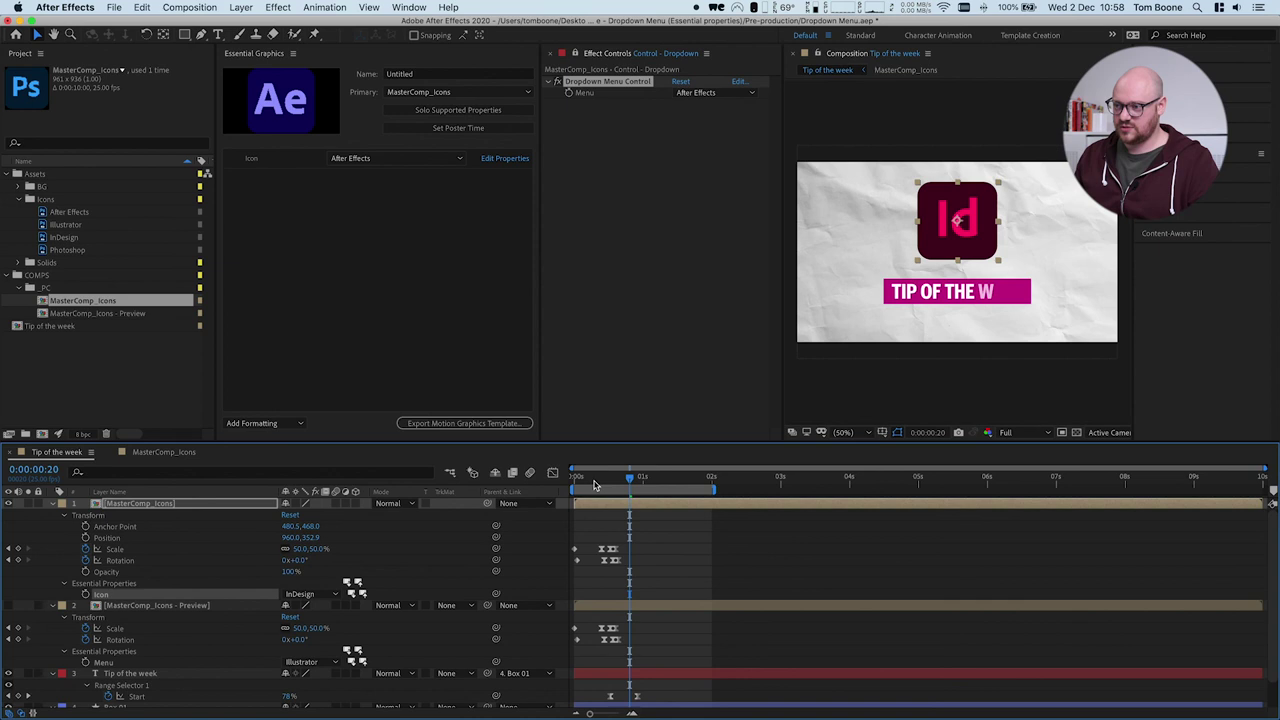
drag(638, 481, 545, 482)
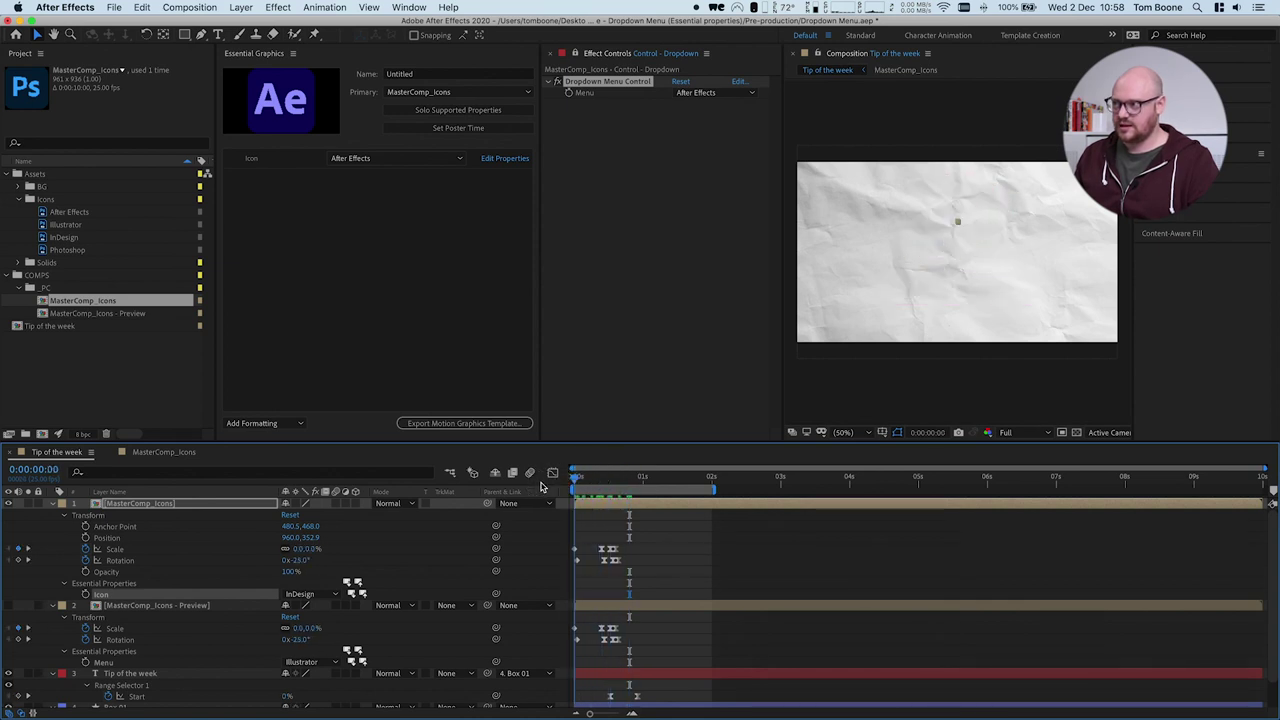
key(space)
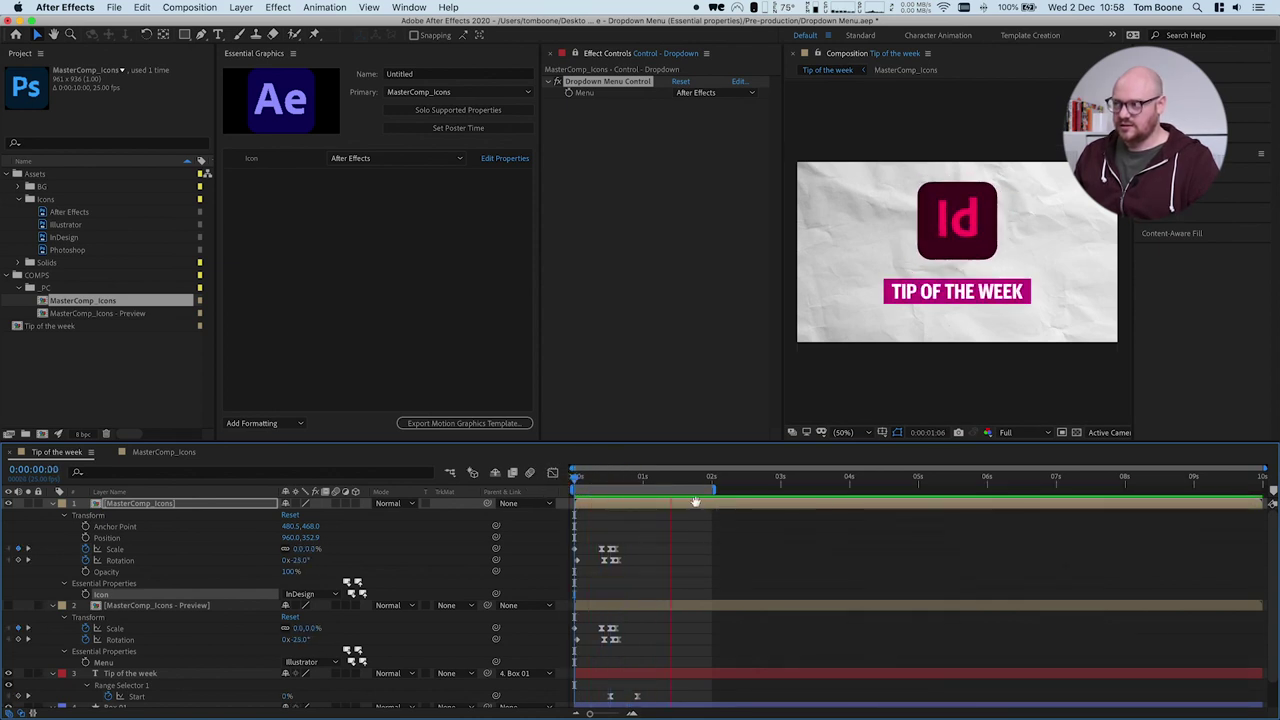